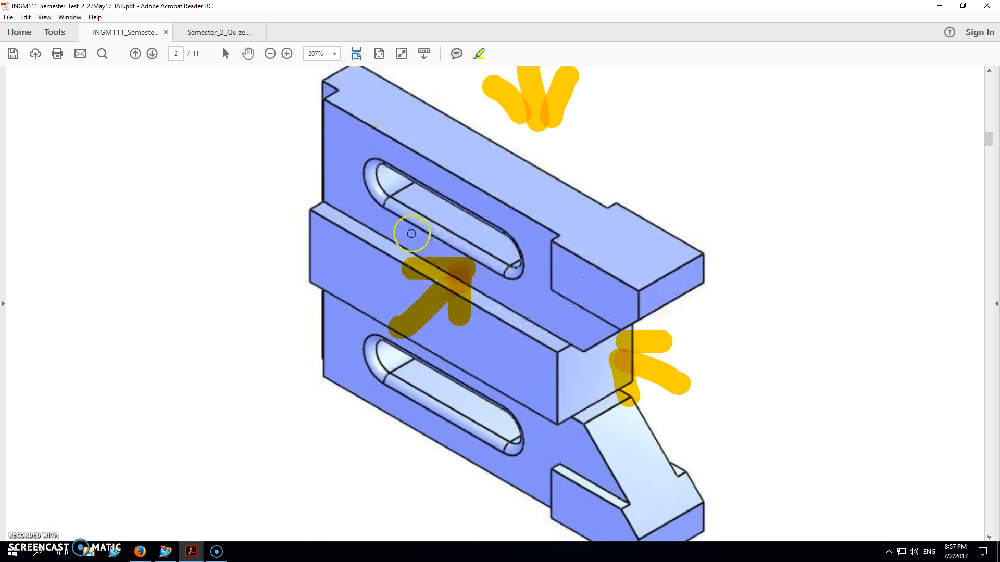
Highlight two perpendicular axis arrows starting at the midpoint of the front view's left edge on page 3.
scroll(449, 349, "down", 3)
scroll(451, 356, "down", 15)
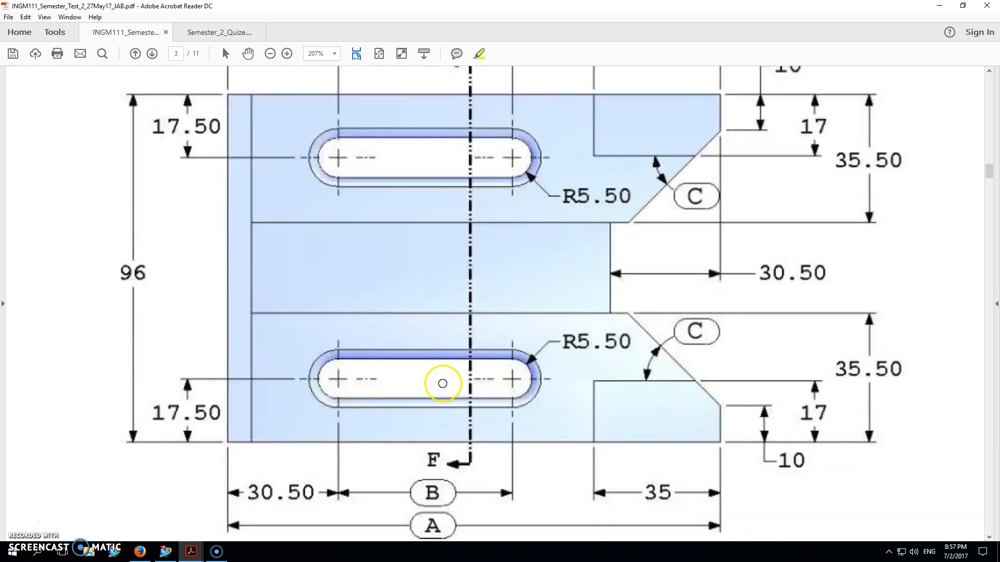
left_click_drag(224, 273, 227, 273)
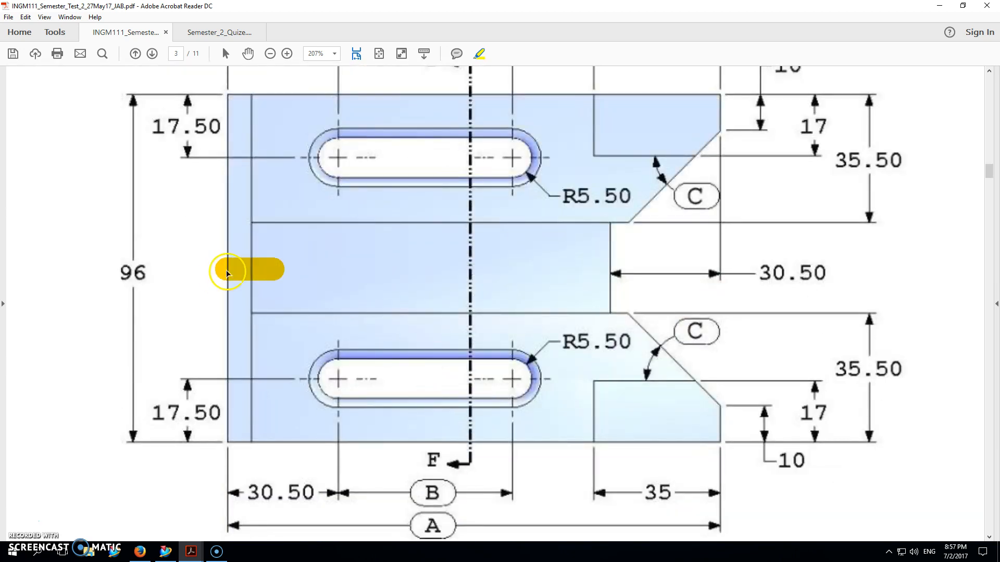
mouse_move(224, 206)
left_mouse_down()
mouse_move(225, 268)
mouse_move(221, 202)
left_mouse_up()
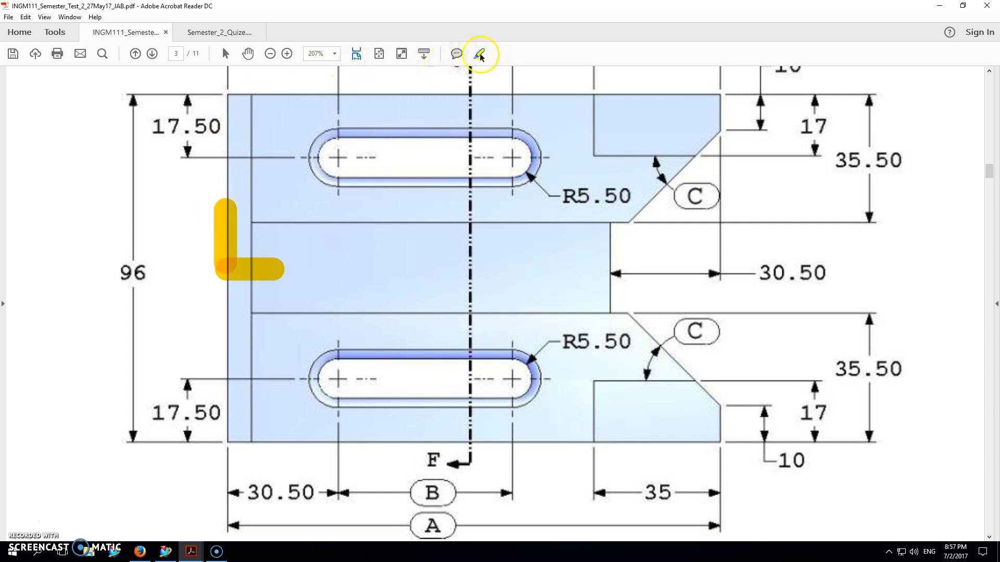
mouse_move(197, 225)
left_mouse_down()
mouse_move(224, 197)
mouse_move(300, 277)
left_mouse_up()
left_click(236, 274)
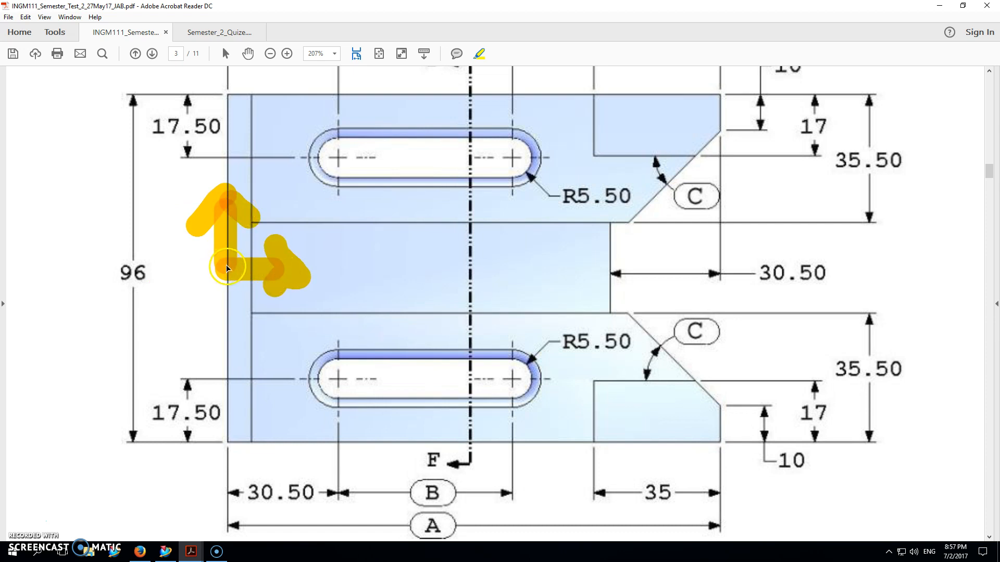
left_click(237, 194)
Highlight the outline of the front view's upper half and circle its upper slot.
left_click(478, 54)
left_click_drag(229, 93, 223, 275)
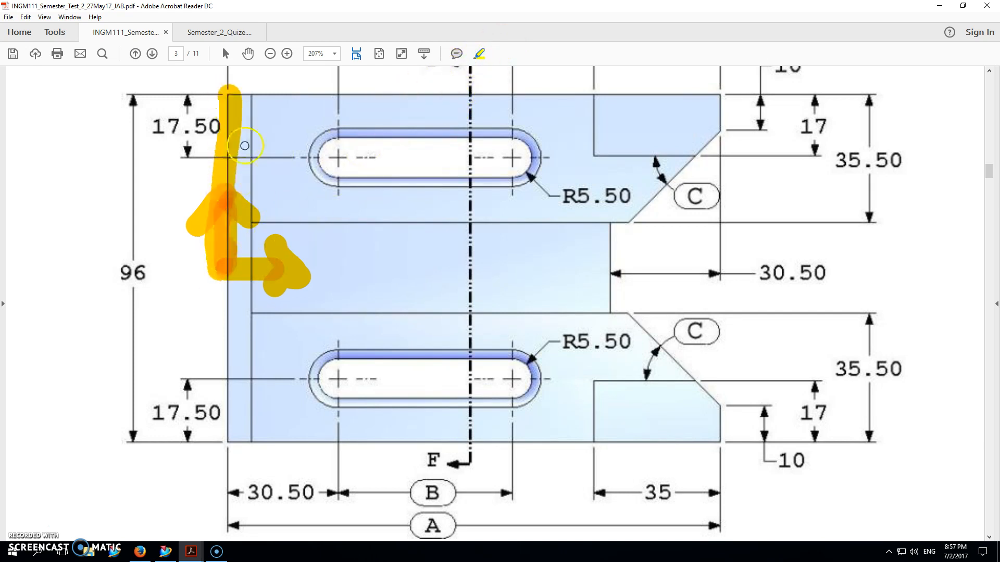
mouse_move(284, 92)
left_mouse_down()
mouse_move(251, 94)
mouse_move(864, 93)
mouse_move(807, 161)
mouse_move(695, 196)
mouse_move(516, 247)
mouse_move(260, 267)
left_mouse_up()
mouse_move(507, 123)
left_mouse_down()
mouse_move(346, 128)
mouse_move(353, 232)
mouse_move(530, 216)
mouse_move(508, 130)
mouse_move(431, 123)
left_mouse_up()
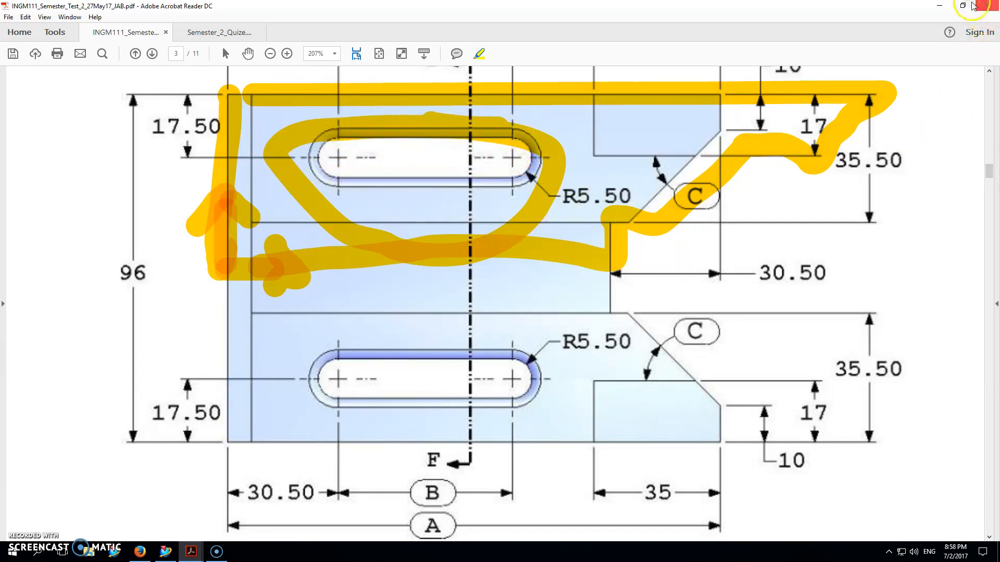
Switch to NX and create a new millimetre part named Question 1 from the Model template.
key("alt+Tab")
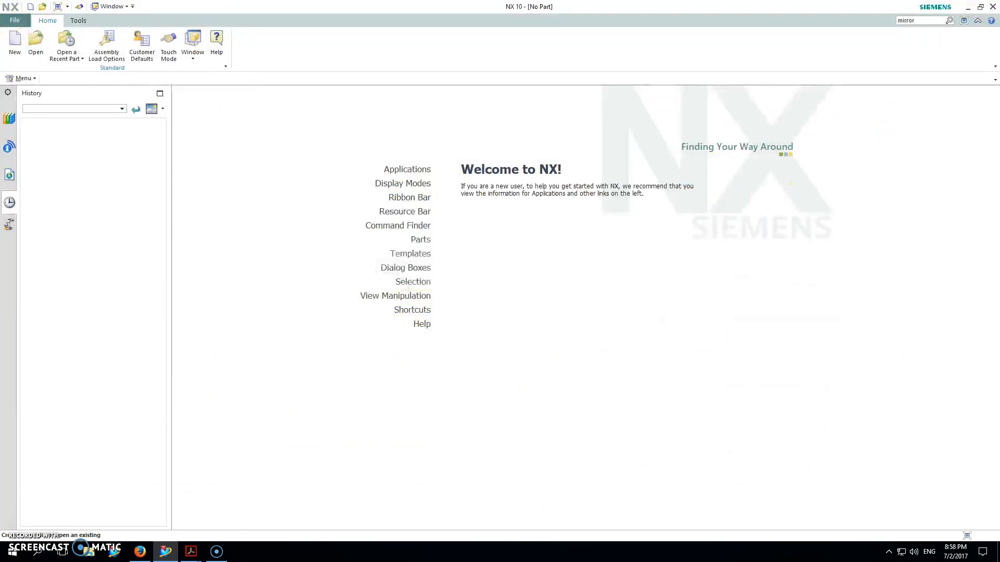
left_click(18, 21)
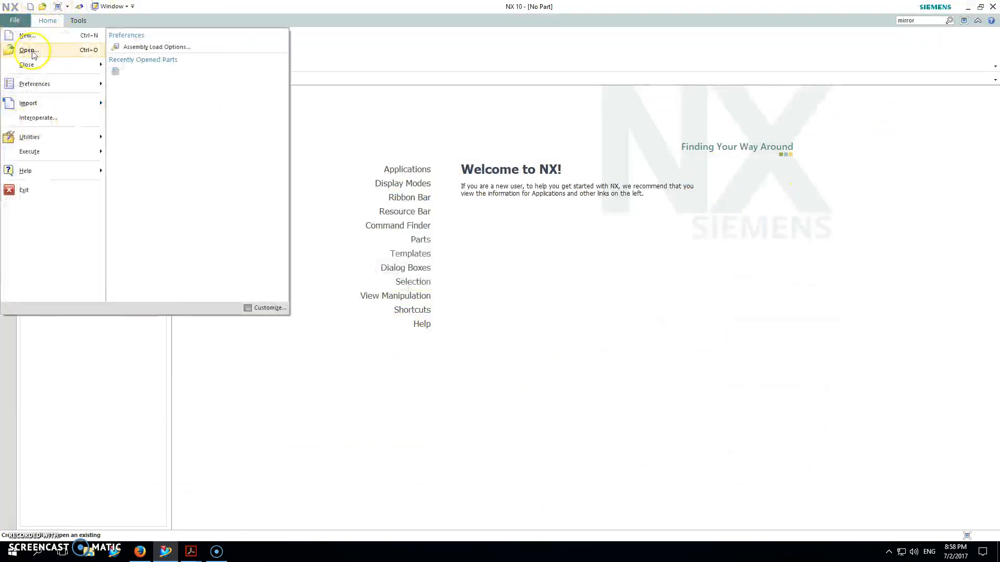
left_click(27, 35)
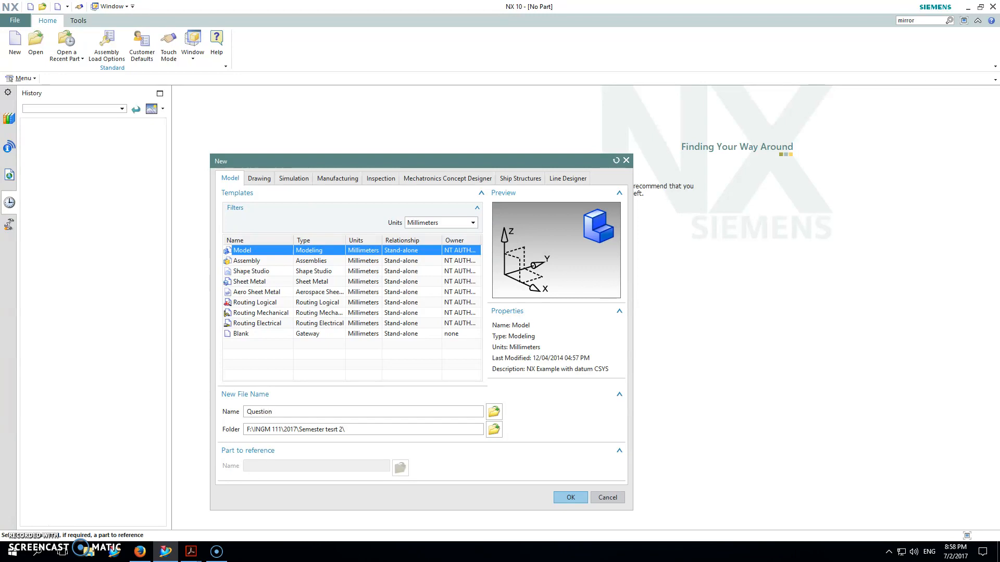
left_click(573, 499)
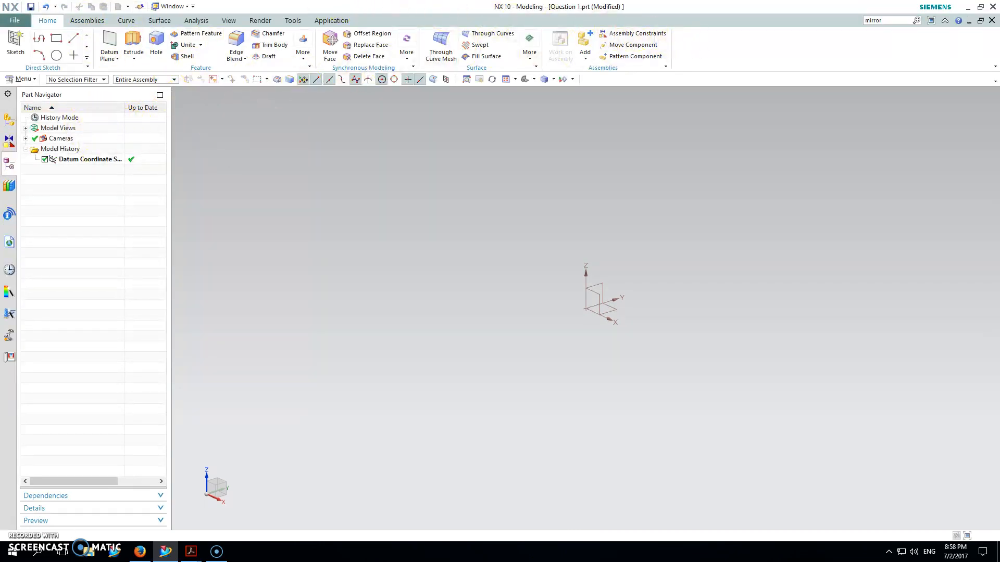
Look at the additional feature commands and try the Essentials role.
left_click(306, 56)
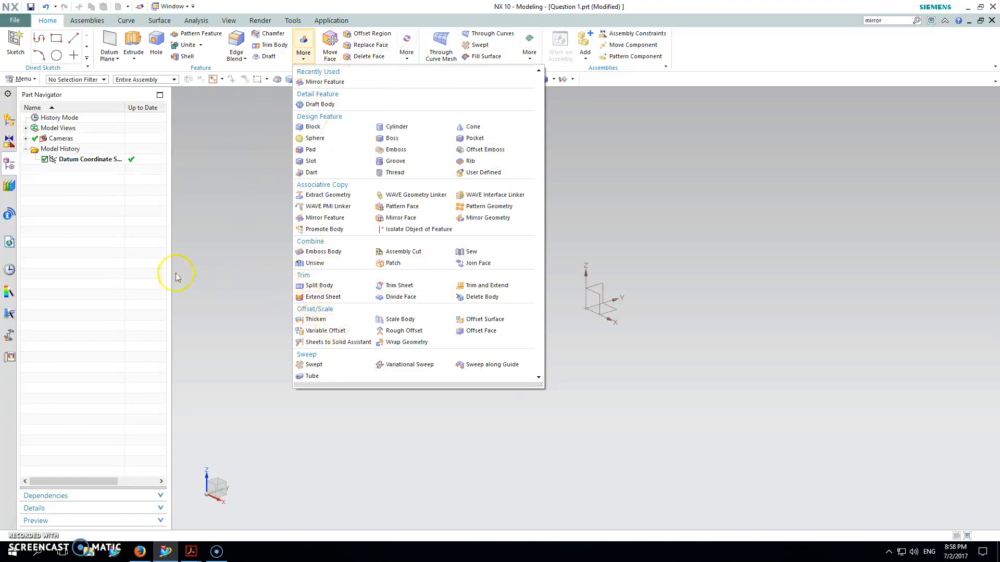
left_click(9, 335)
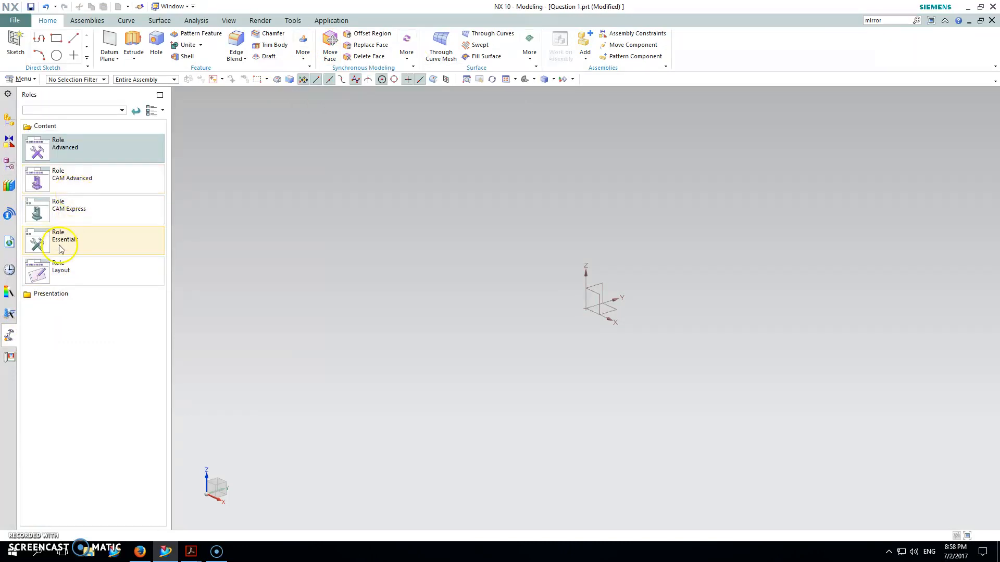
left_click(61, 248)
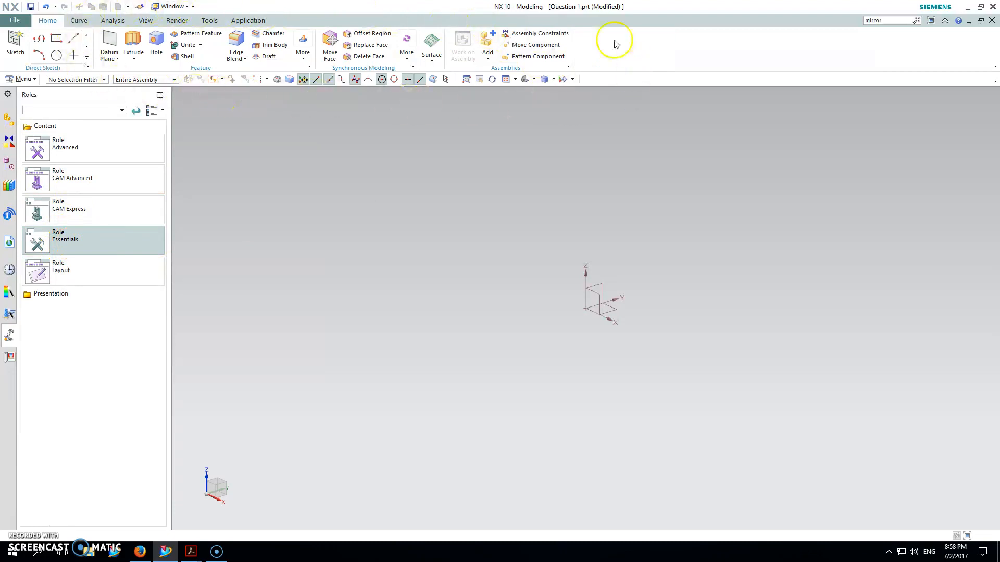
left_click(297, 316)
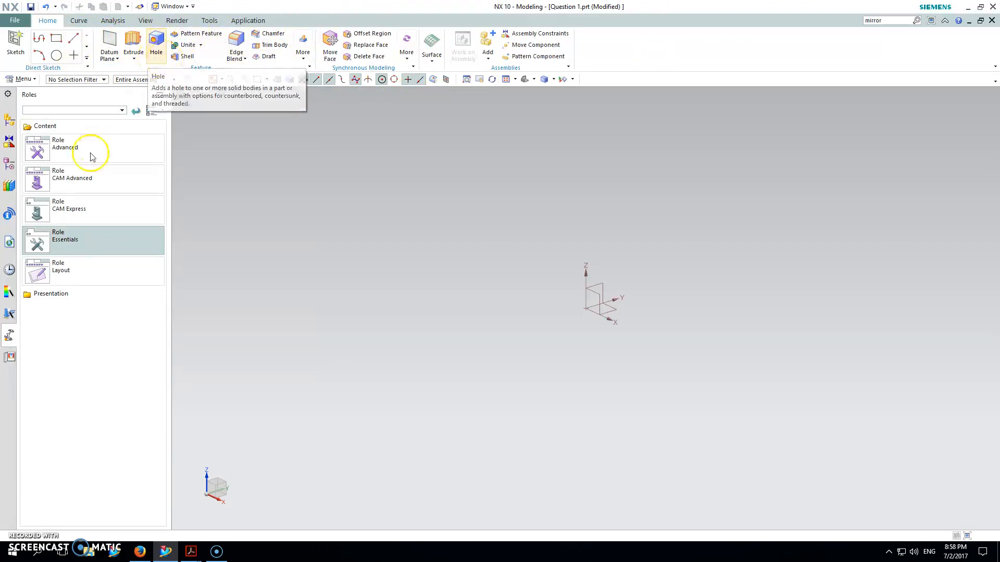
Set the role to Advanced and view the additional feature commands.
left_click(67, 156)
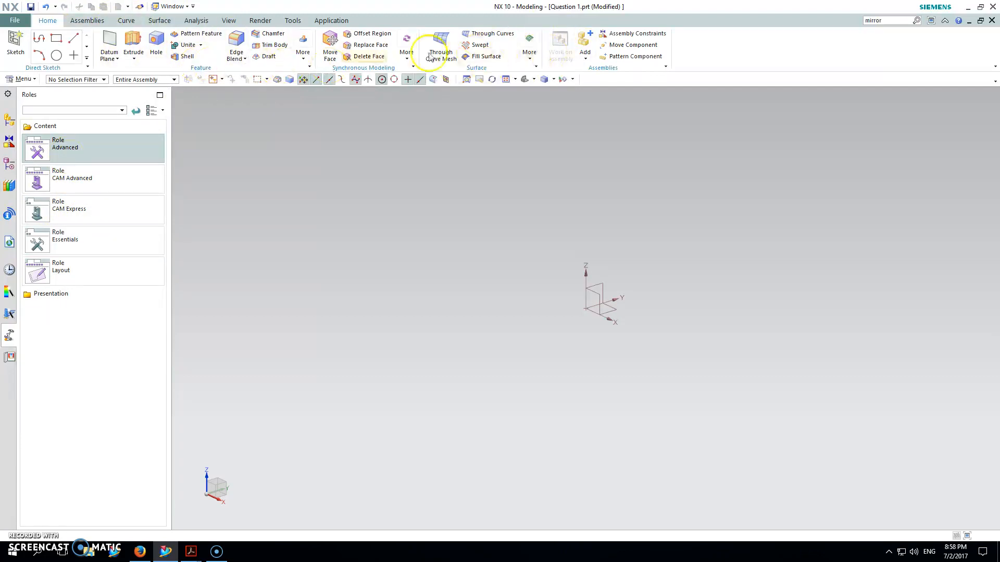
left_click(302, 46)
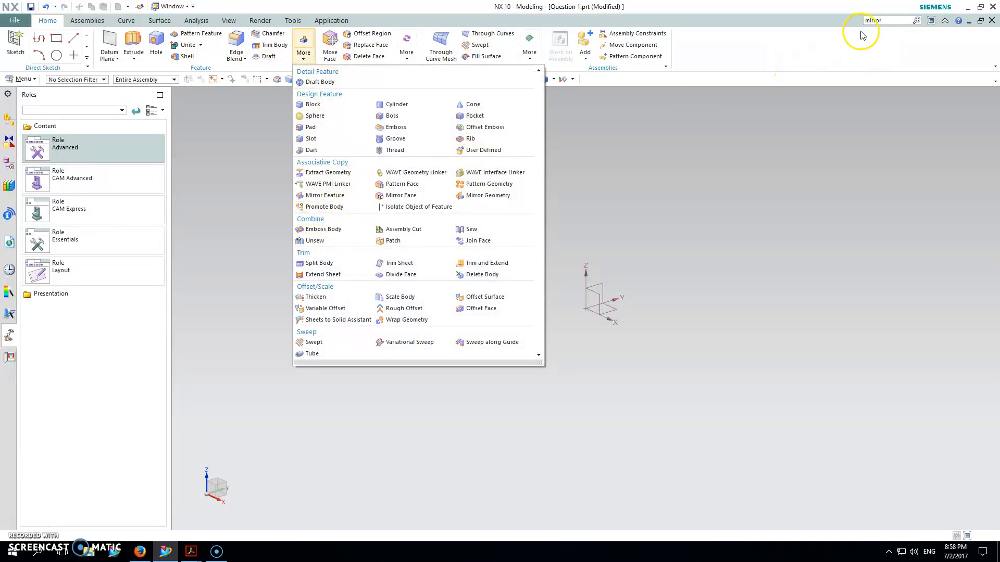
left_click(23, 79)
left_click(248, 168)
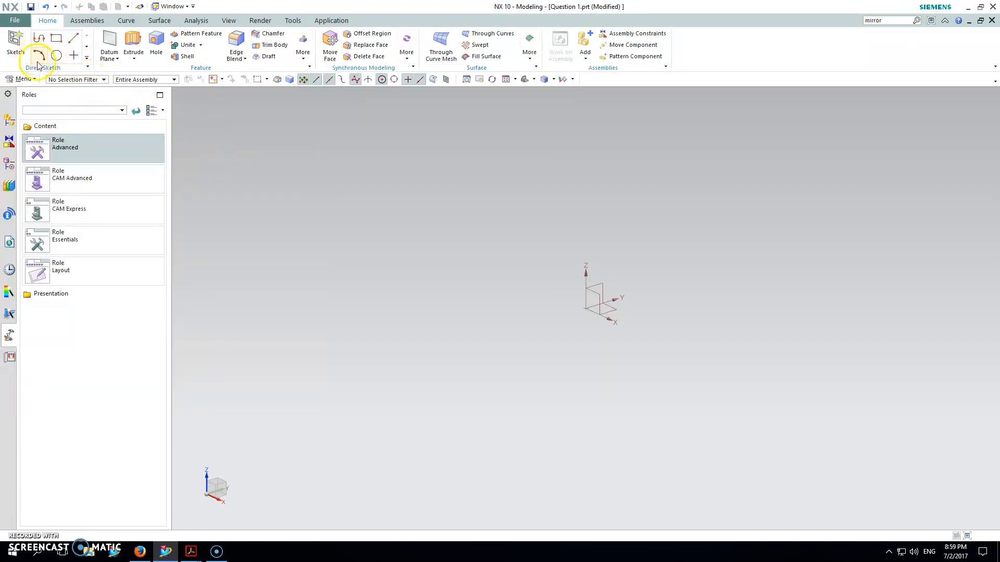
Start a sketch on the XZ plane of the datum coordinate system.
left_click(15, 41)
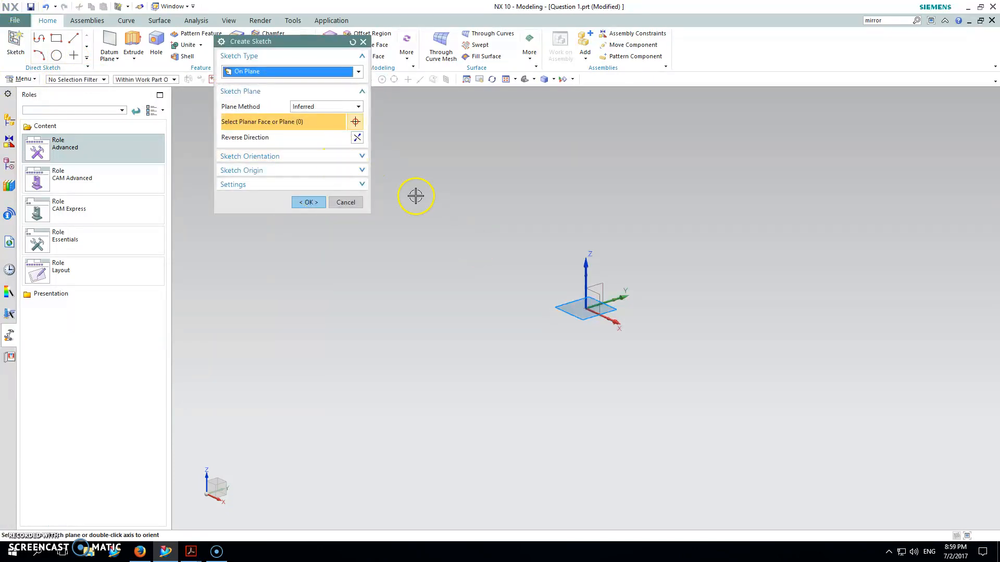
left_click(600, 302)
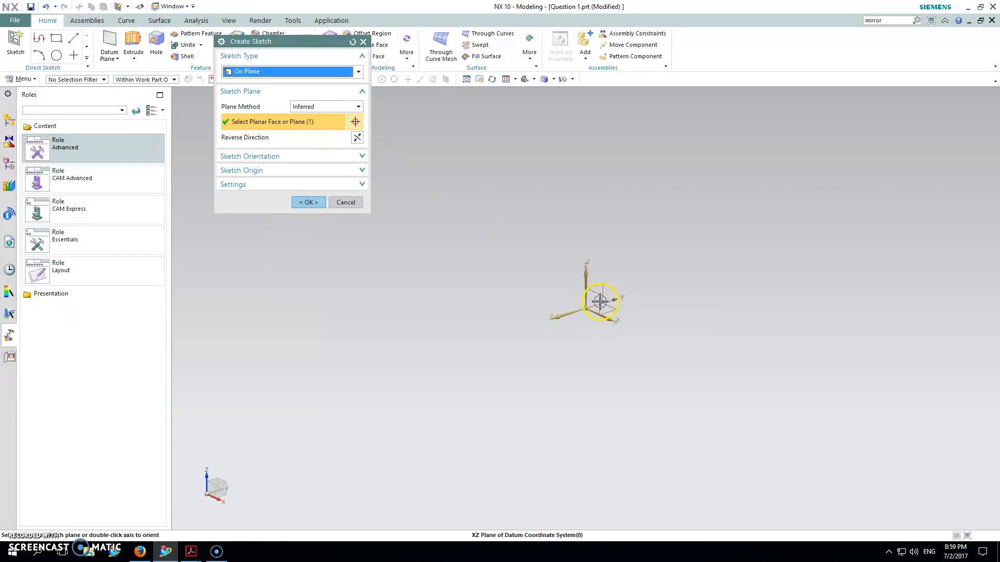
left_click(318, 204)
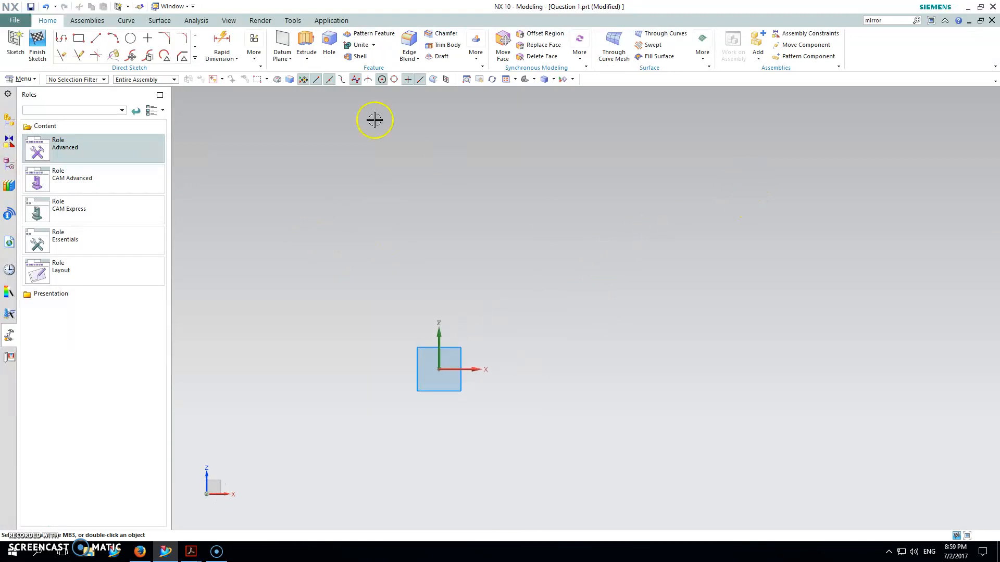
Sketch a closed seven-line profile from the origin, about 75 mm high and 116 mm wide, with a lower-right notch and a sloped edge.
left_click(63, 38)
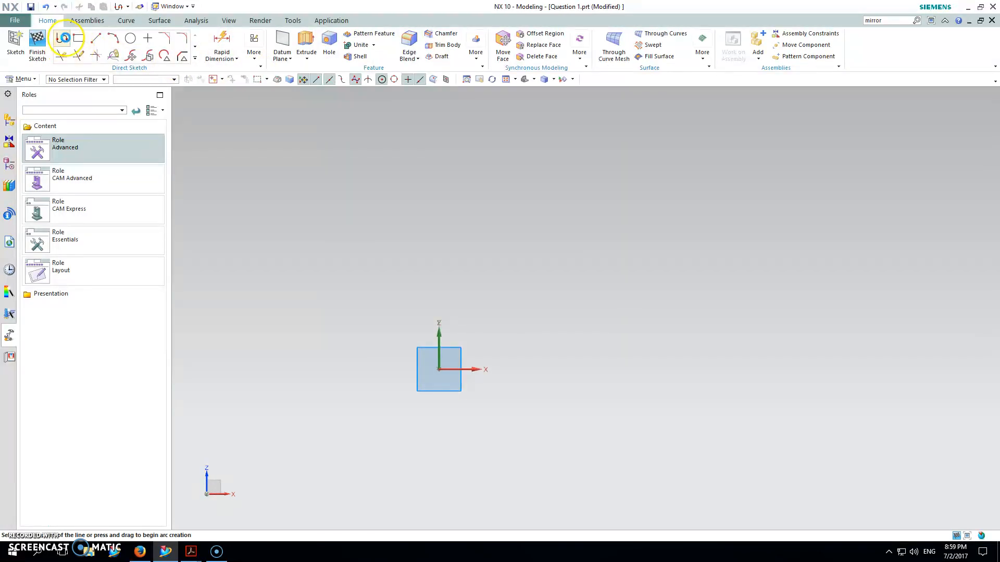
left_click(439, 368)
left_click(437, 179)
left_click(734, 179)
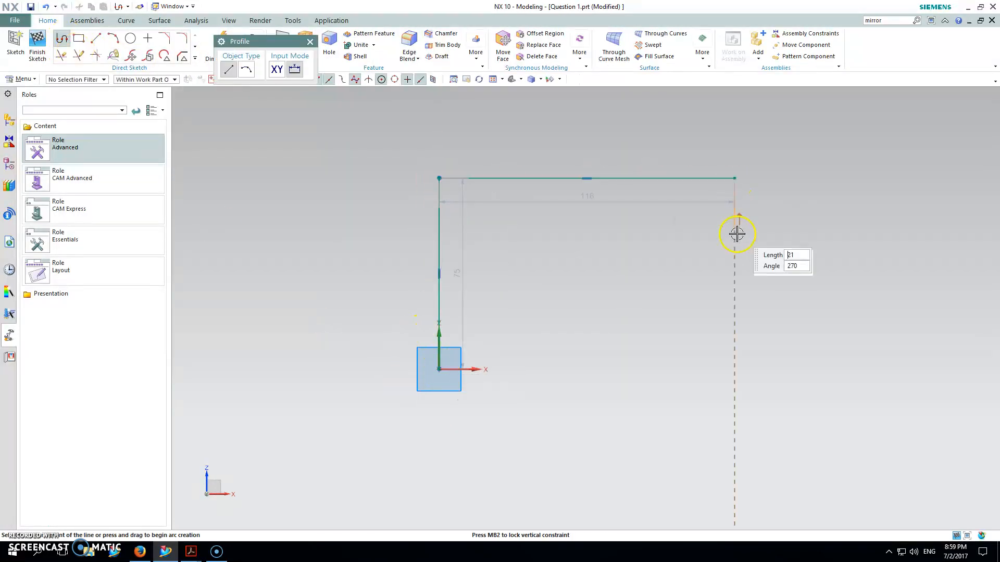
left_click(735, 222)
left_click(671, 252)
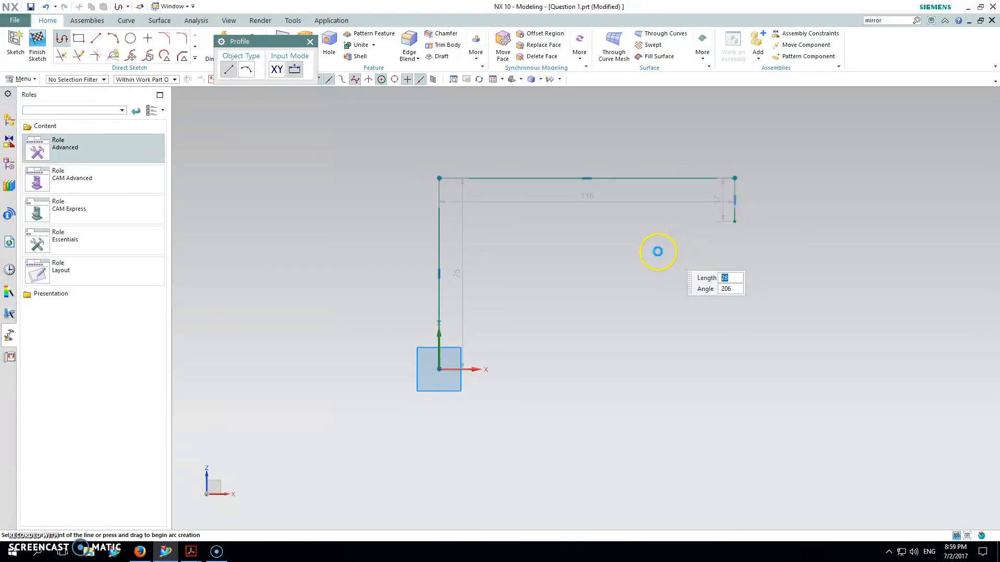
left_click(612, 252)
left_click(611, 370)
left_click(439, 369)
key("Escape")
key("Escape")
Dimension the profile's upper horizontal edge and set its length to 138 mm.
left_click(220, 44)
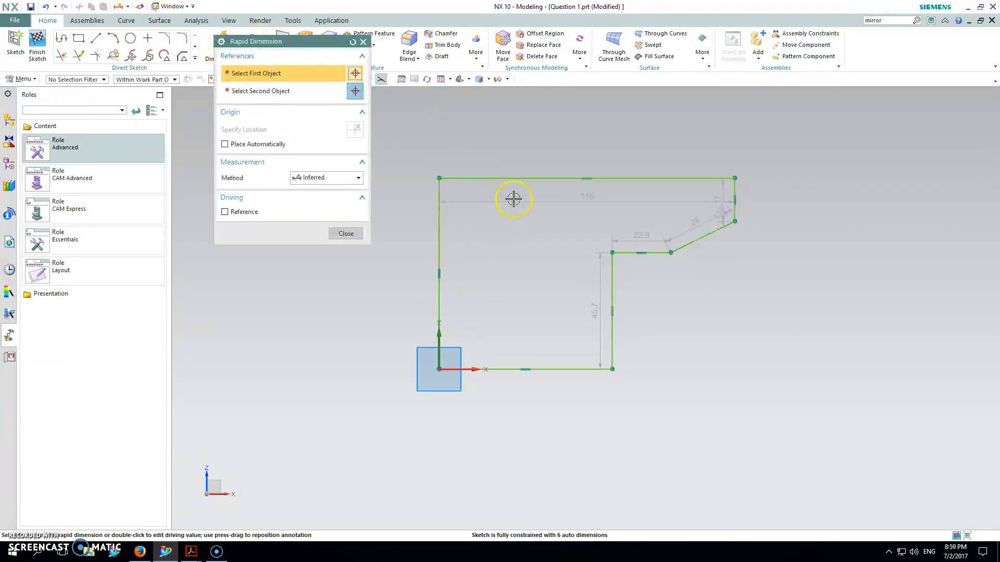
left_click(492, 182)
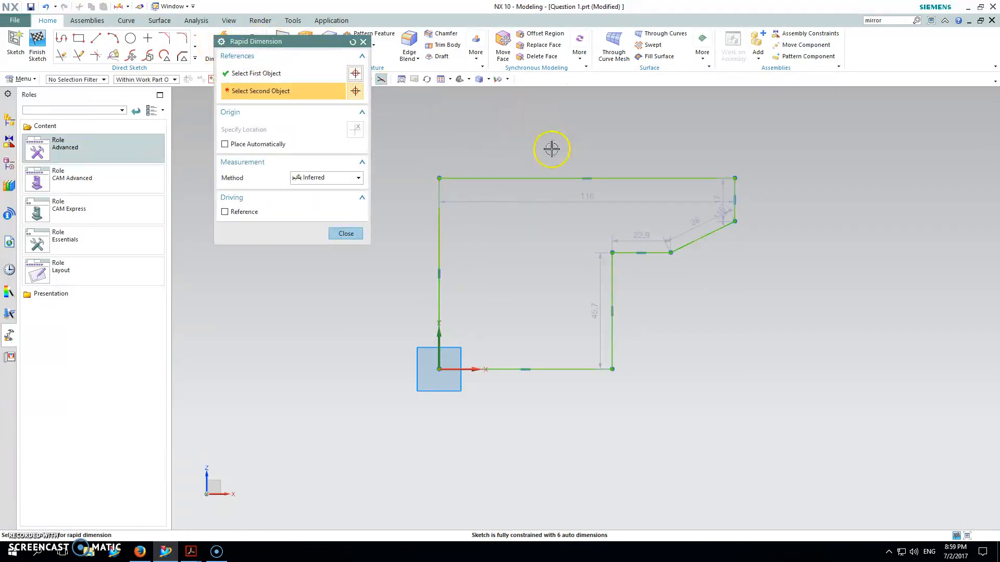
left_click(463, 177)
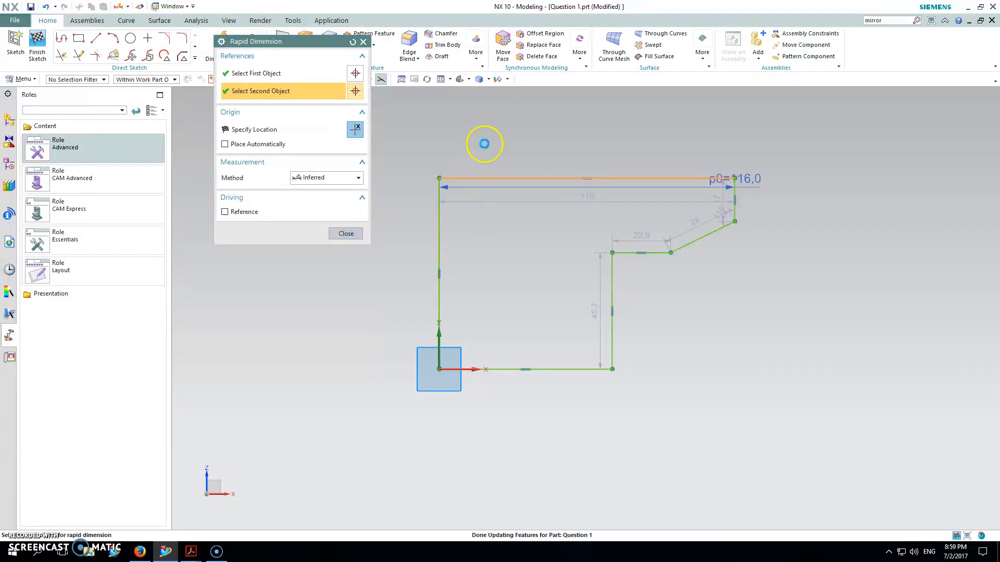
left_click(502, 124)
type("138")
key("Return")
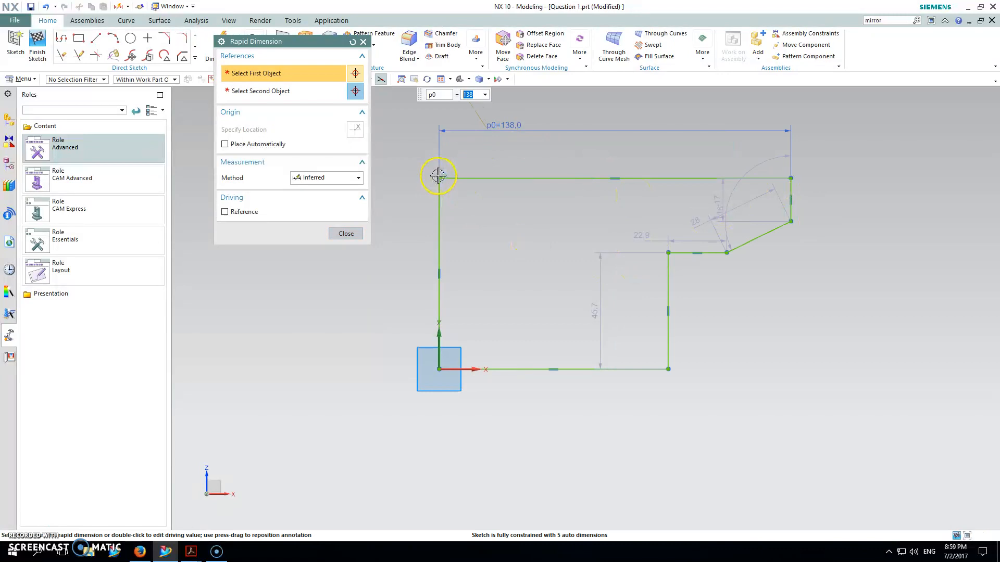
Dimension the profile's left vertical edge and set its length to 96/2.
left_click(438, 178)
left_click(439, 369)
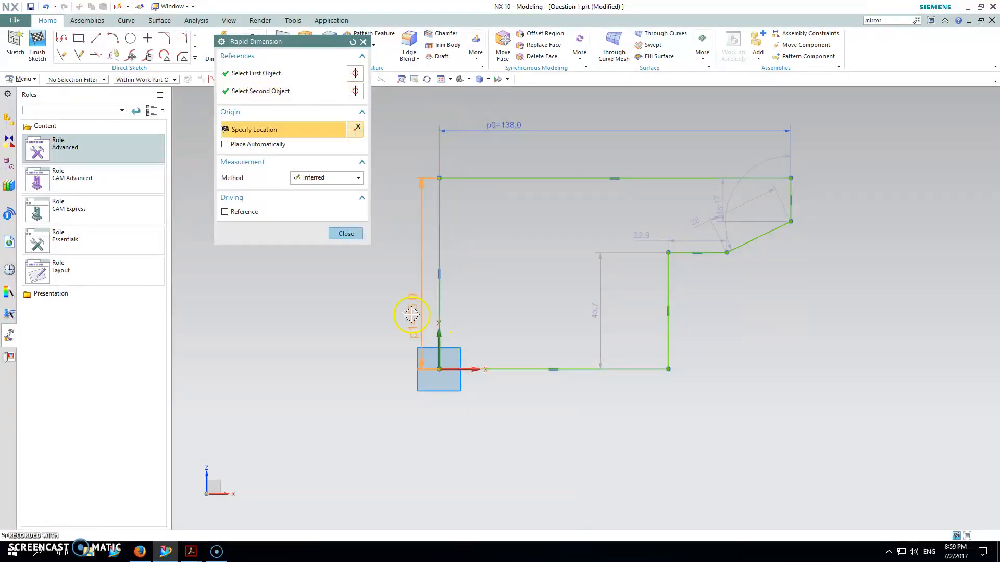
left_click(386, 275)
type("9")
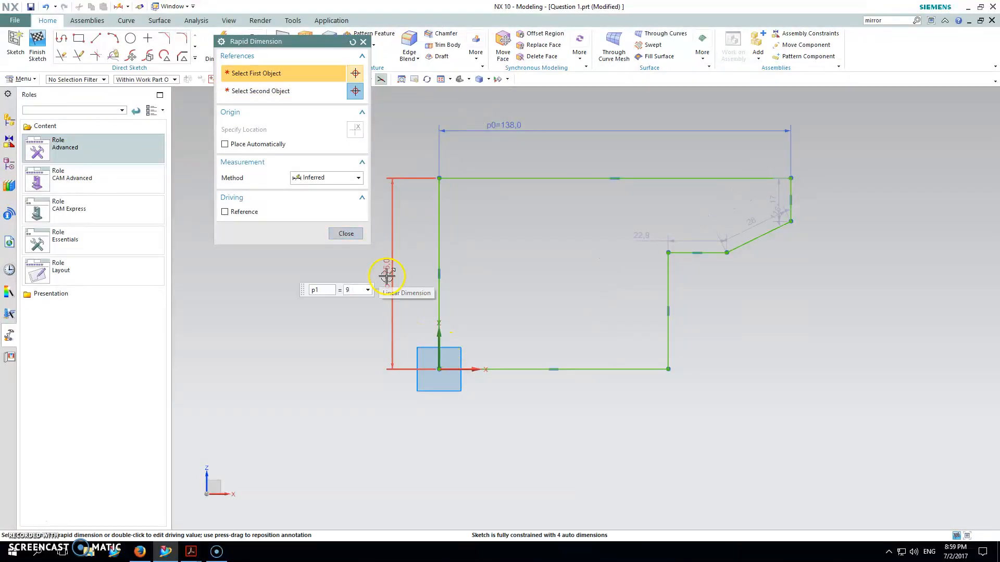
type("6/2")
key("Return")
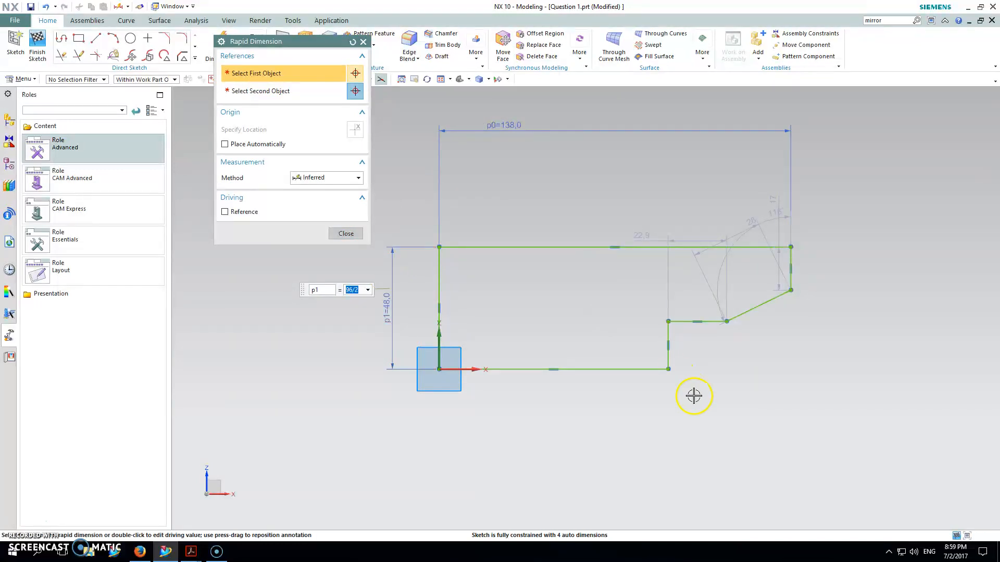
Dimension the short right vertical edge and set its length to 10 mm.
left_click(792, 249)
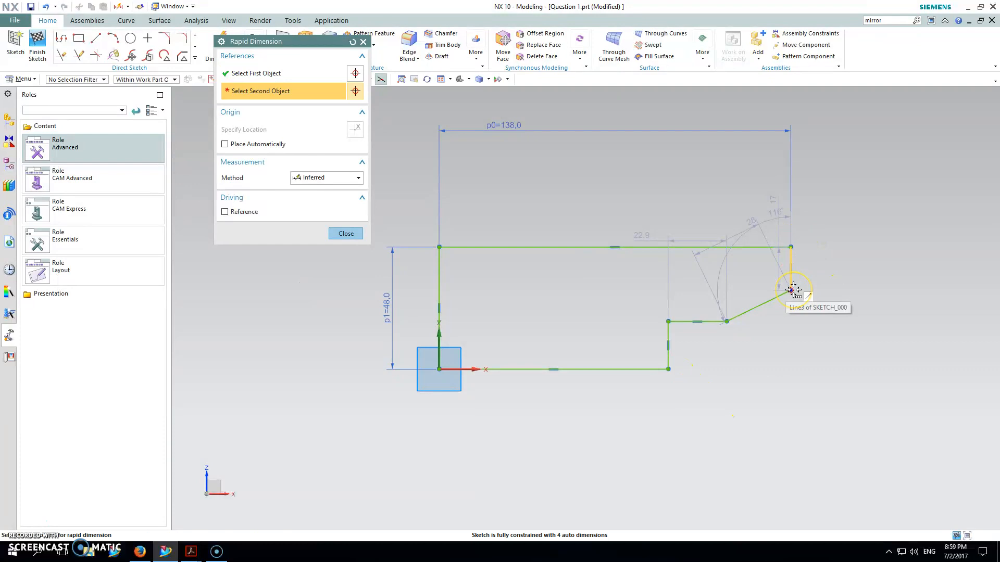
left_click(793, 290)
left_click(833, 295)
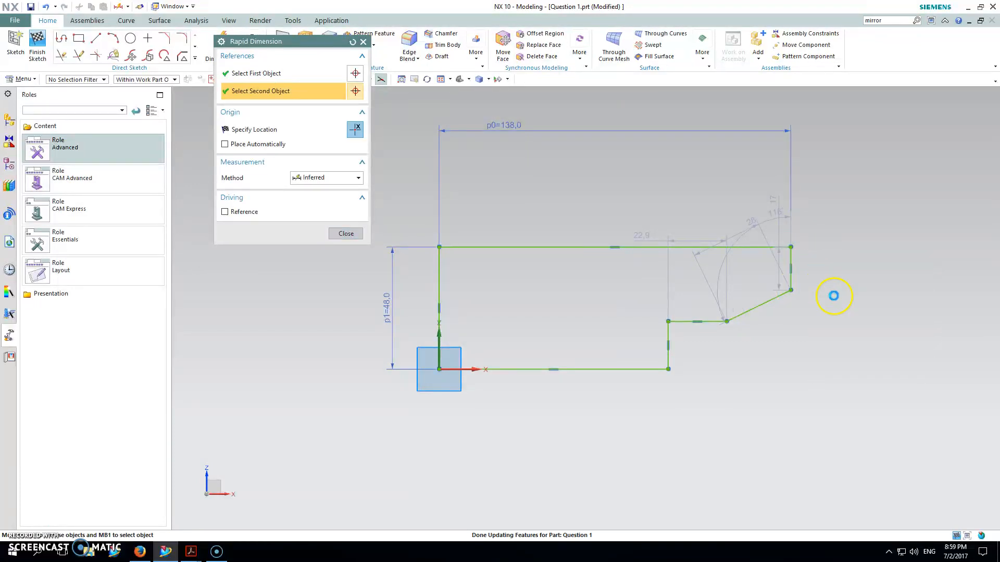
left_click(848, 270)
type("10")
key("Return")
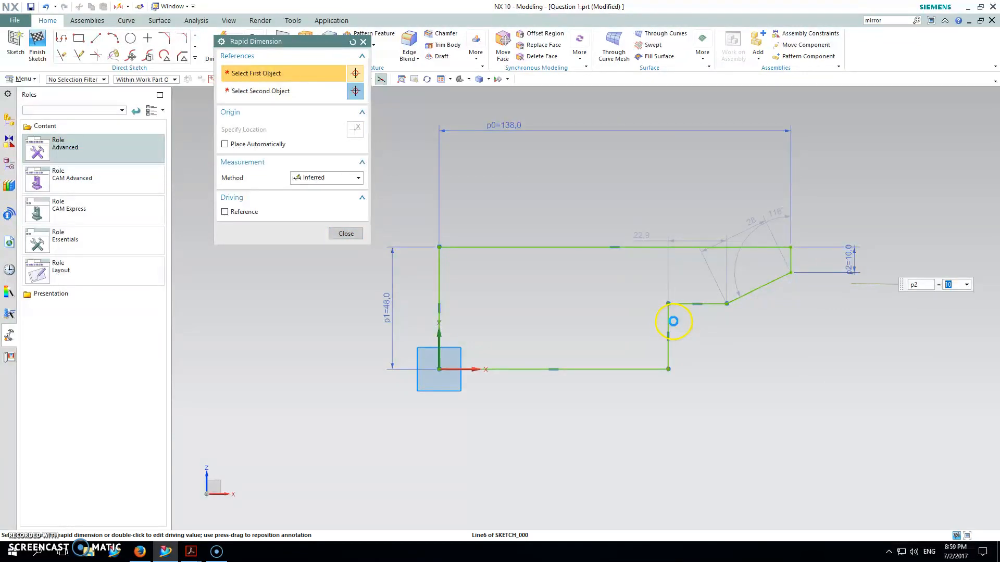
Dimension the horizontal distance from the notch's vertical edge to the profile's upper-right corner and set it to 30.5 mm.
left_click(671, 321)
left_click(792, 246)
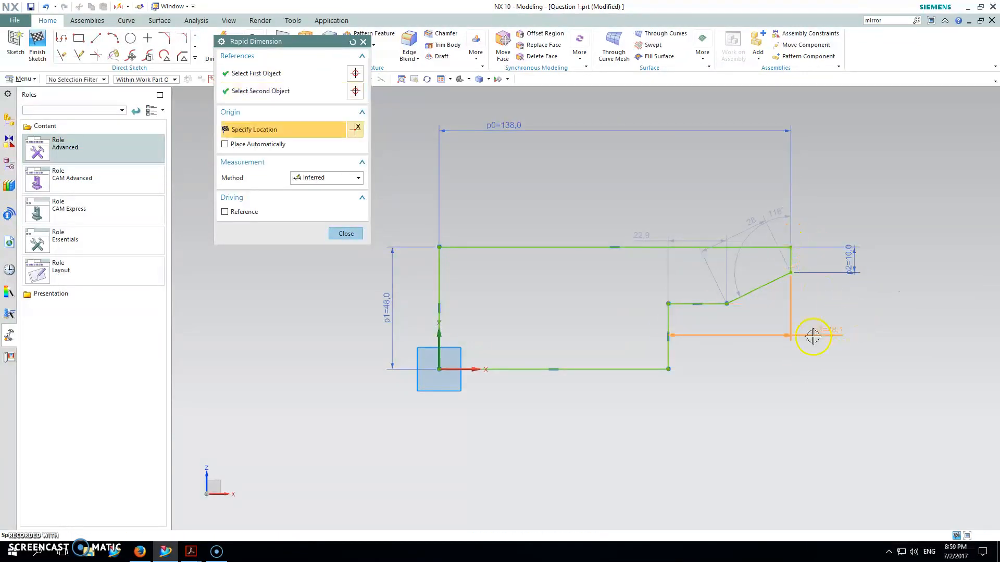
left_click(770, 342)
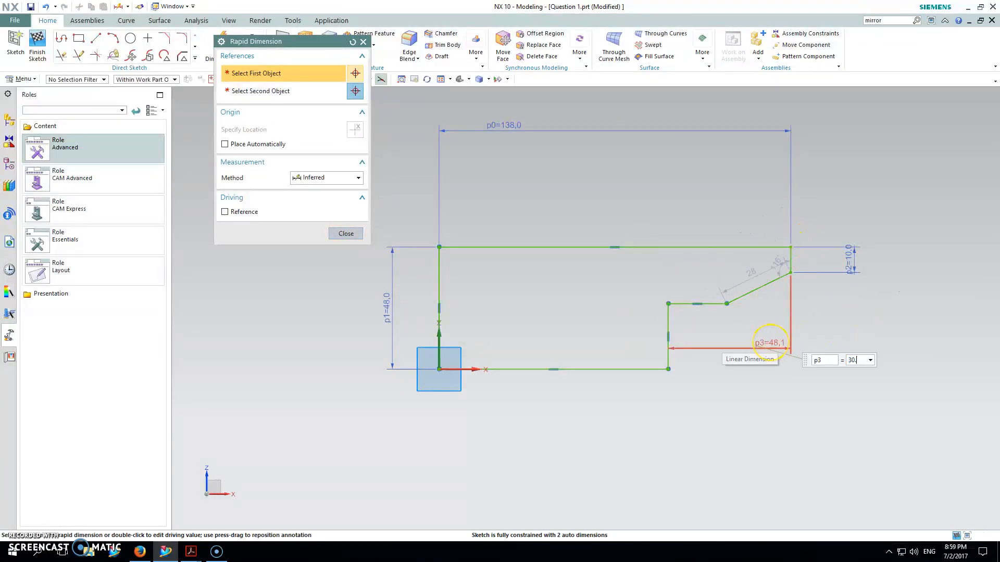
type("30.5")
key("Return")
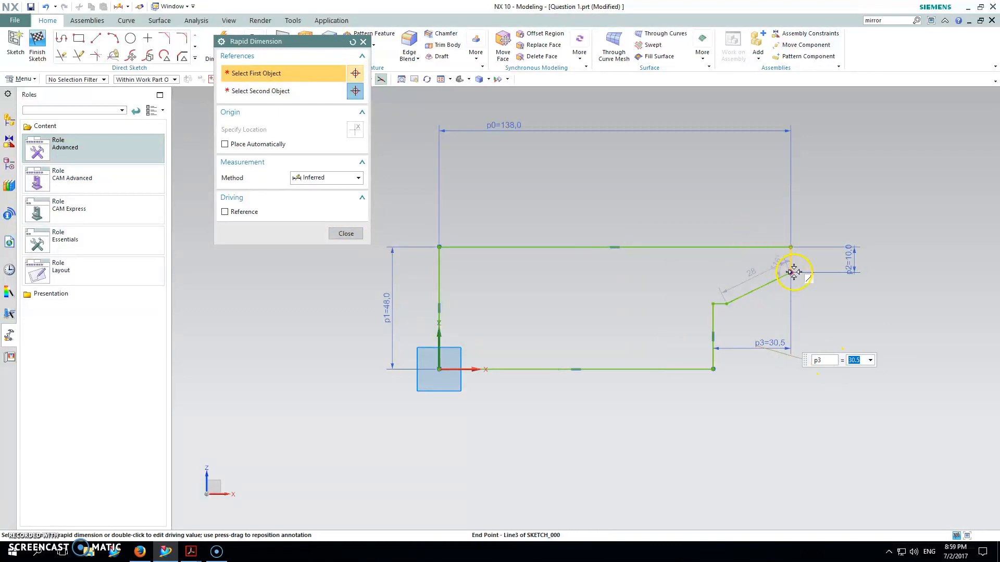
Dimension the angle between the sloped edge and the upper horizontal edge and set it to 45 degrees.
left_click(769, 283)
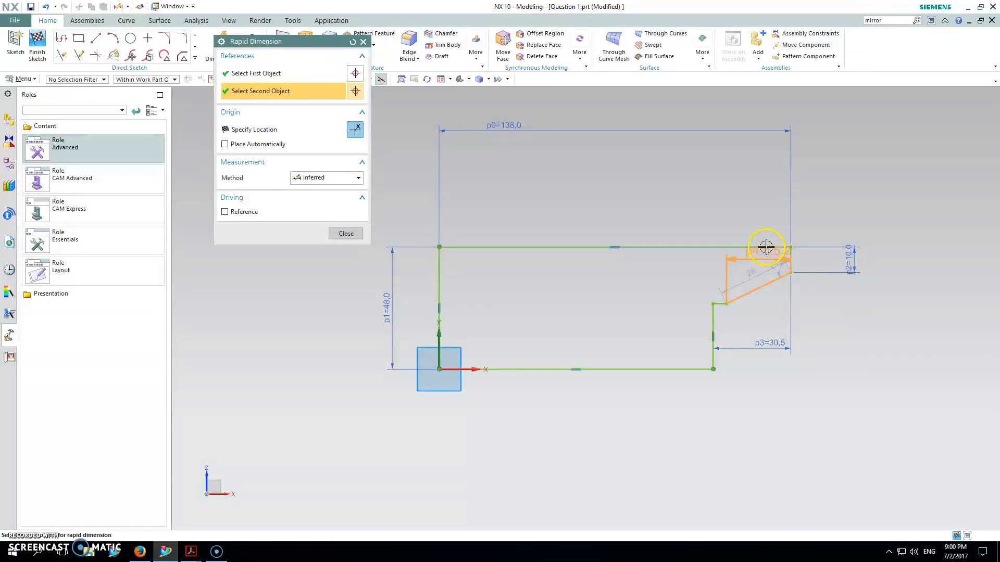
left_click(766, 248)
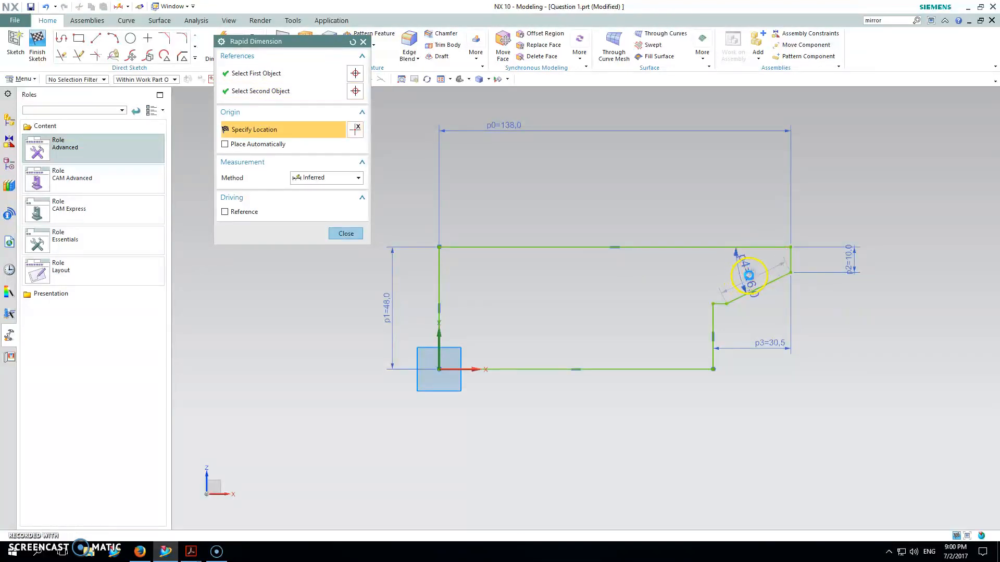
left_click(749, 275)
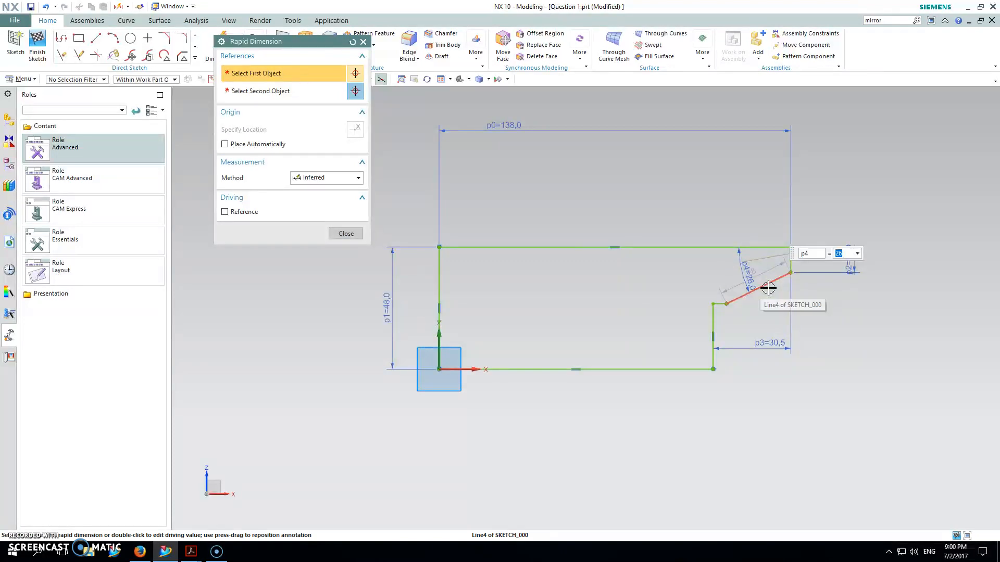
key("Return")
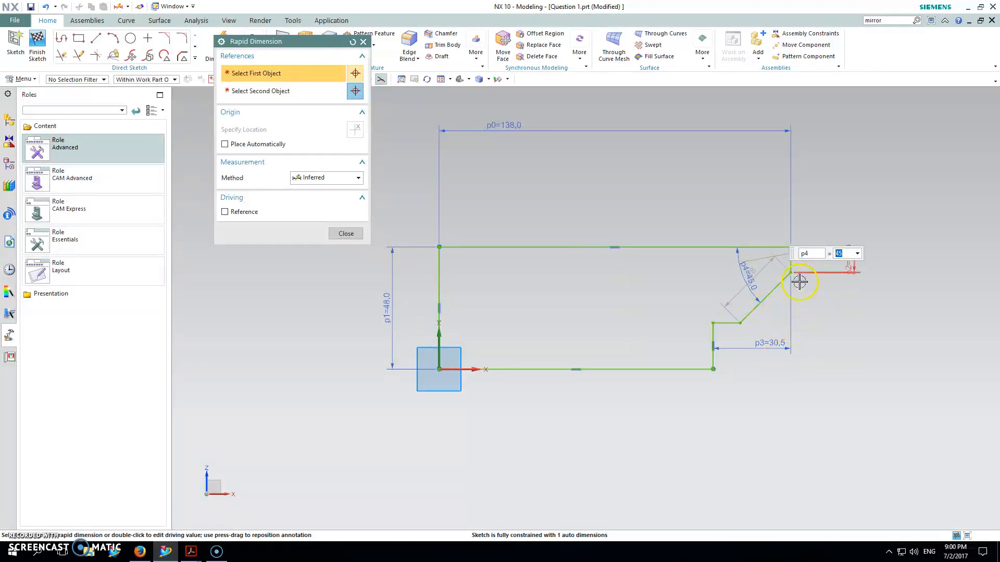
key("Escape")
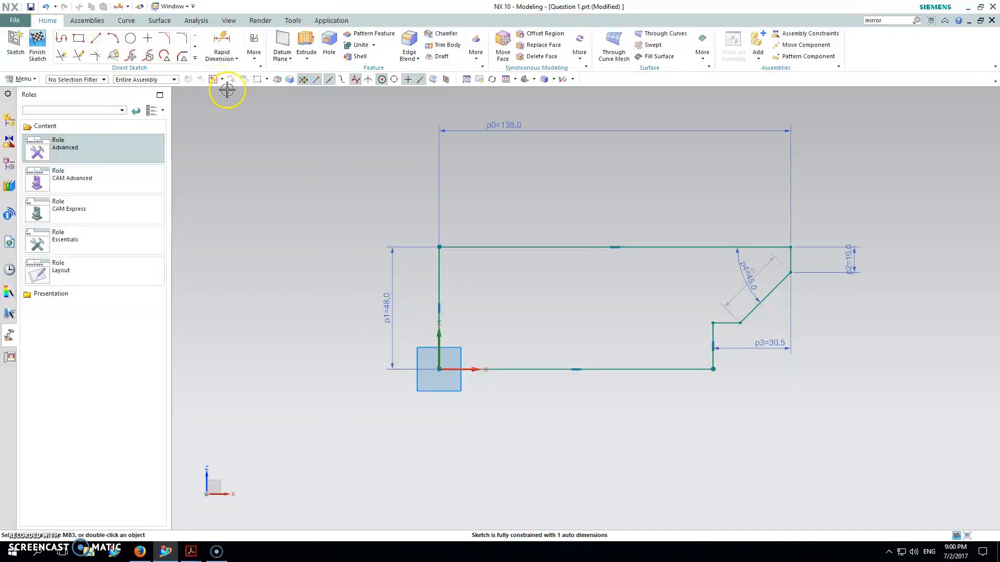
Dimension the vertical distance from the sloped edge's lower end to the upper edge and set it to 35.5 mm.
left_click_drag(763, 267, 821, 320)
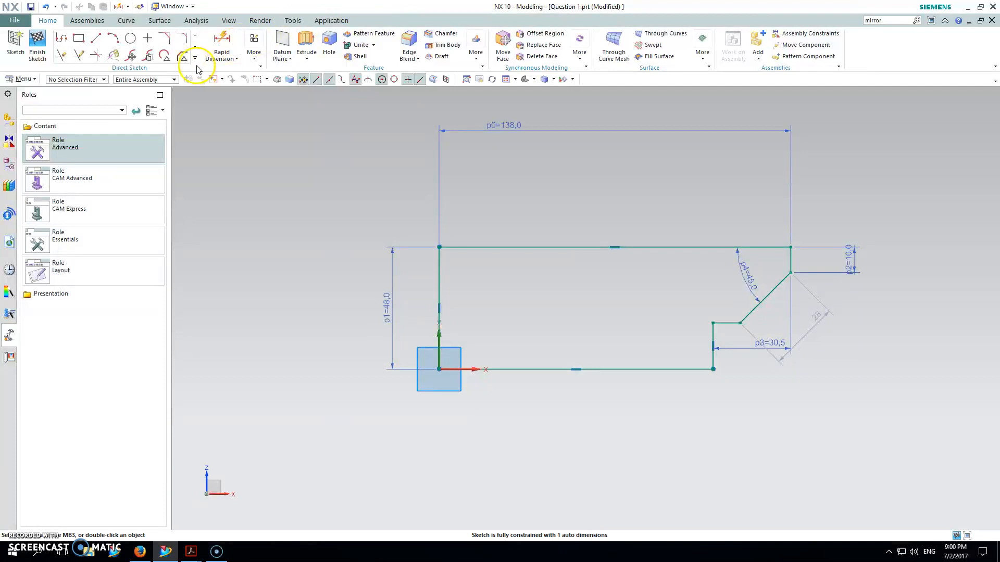
left_click(221, 42)
left_click(739, 323)
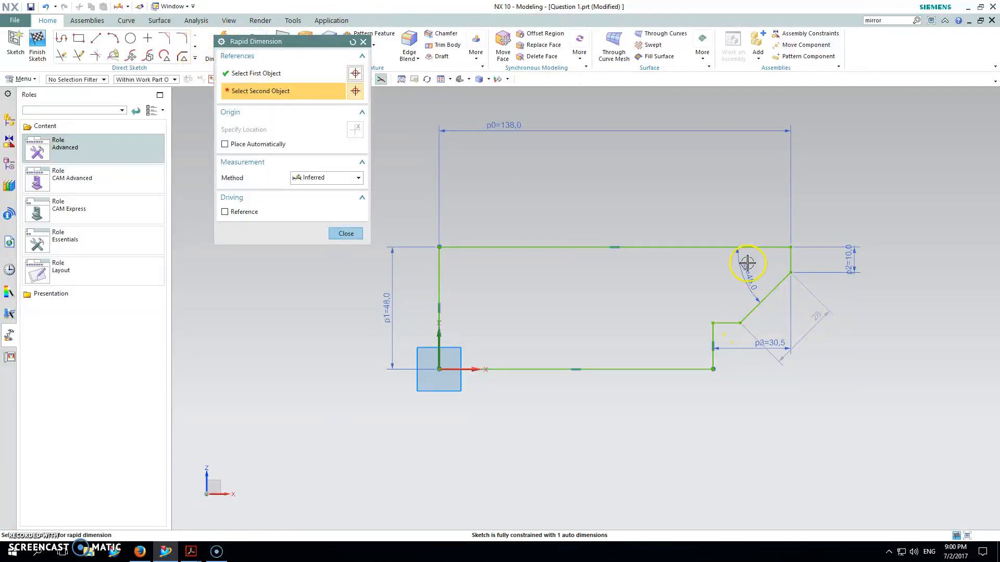
left_click(746, 248)
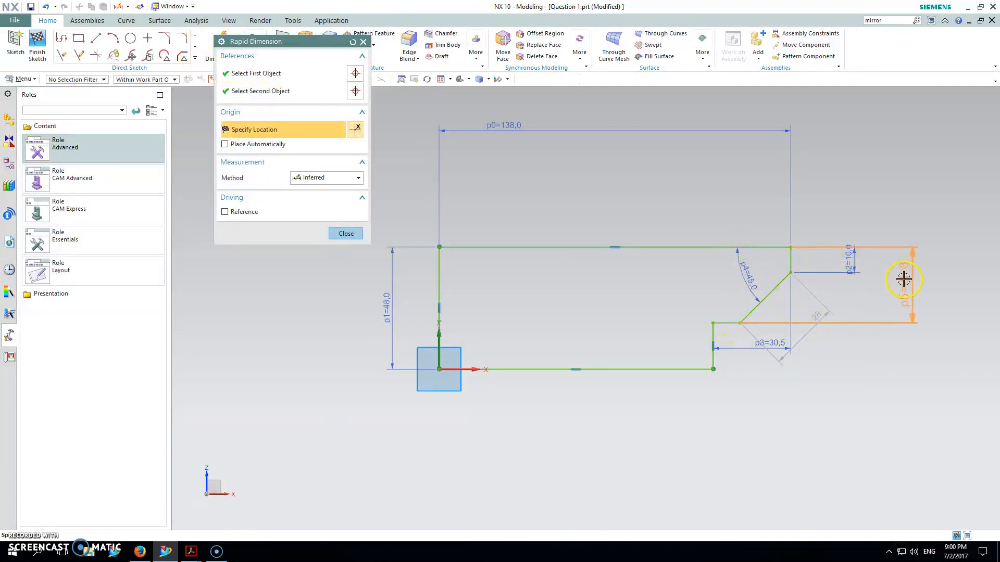
left_click(903, 280)
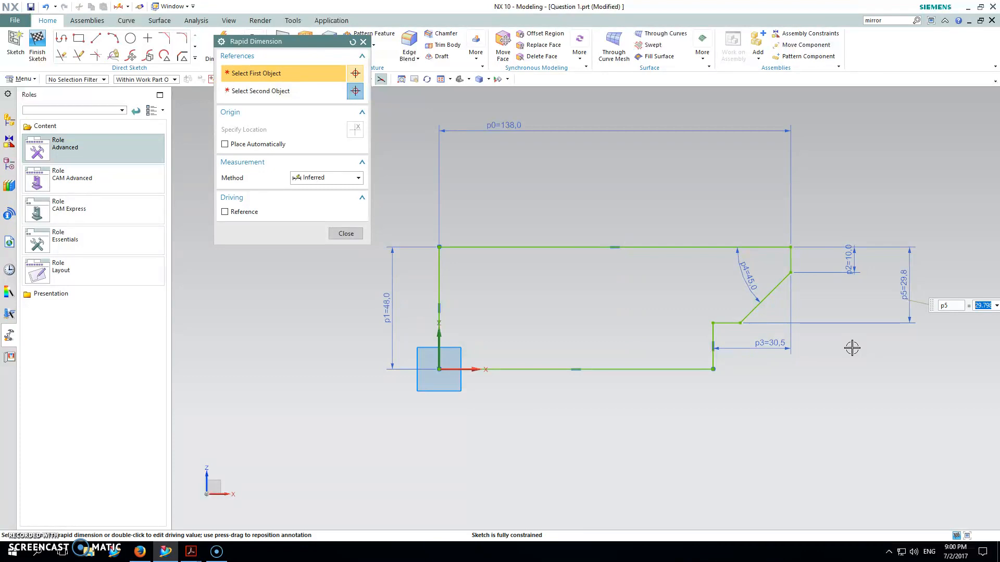
key("Return")
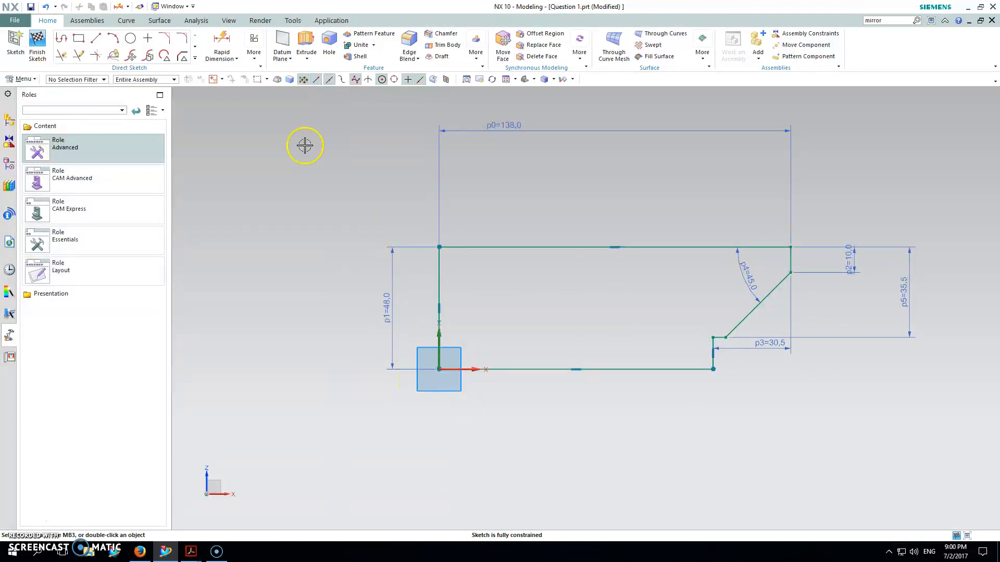
Extrude the closed profile as a new body with a symmetric value of 15 mm.
left_click(9, 168)
left_click(306, 45)
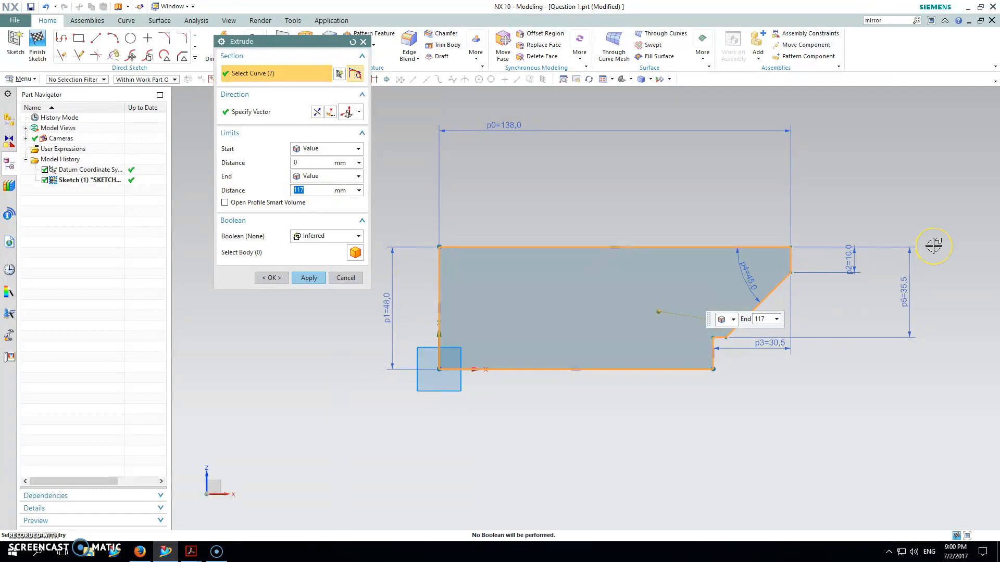
left_click(358, 176)
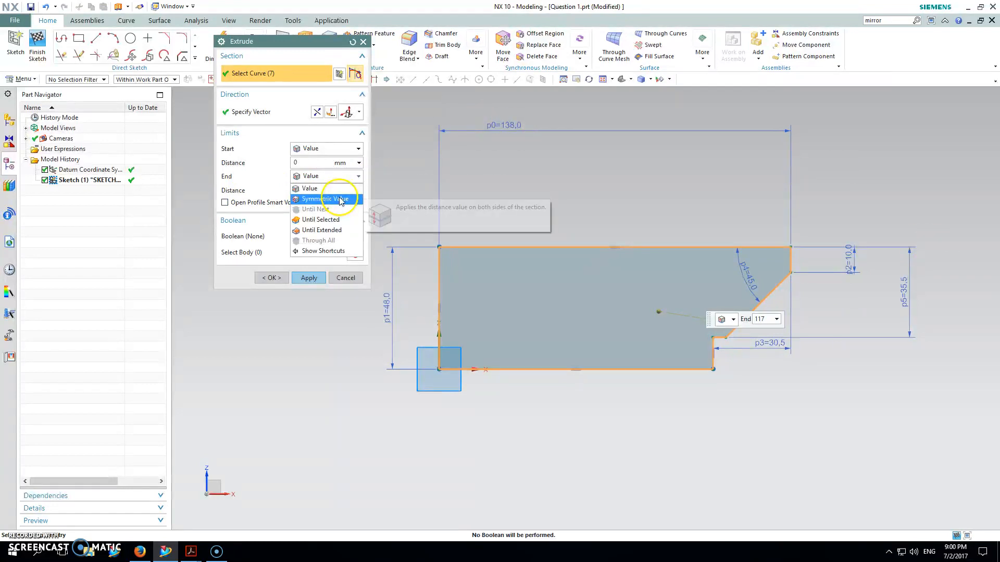
left_click(341, 200)
middle_click_drag(585, 145, 469, 180)
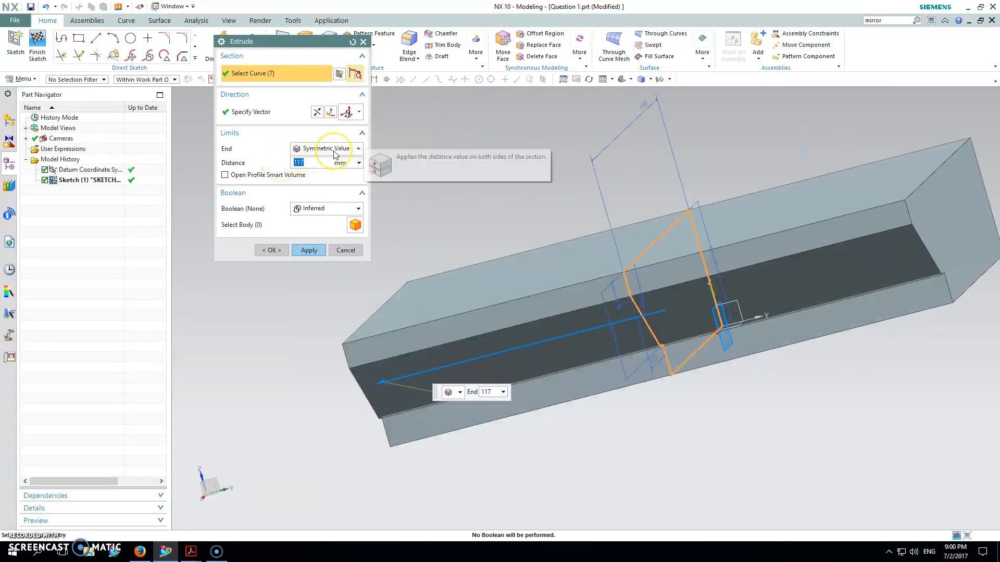
type("15")
key("Return")
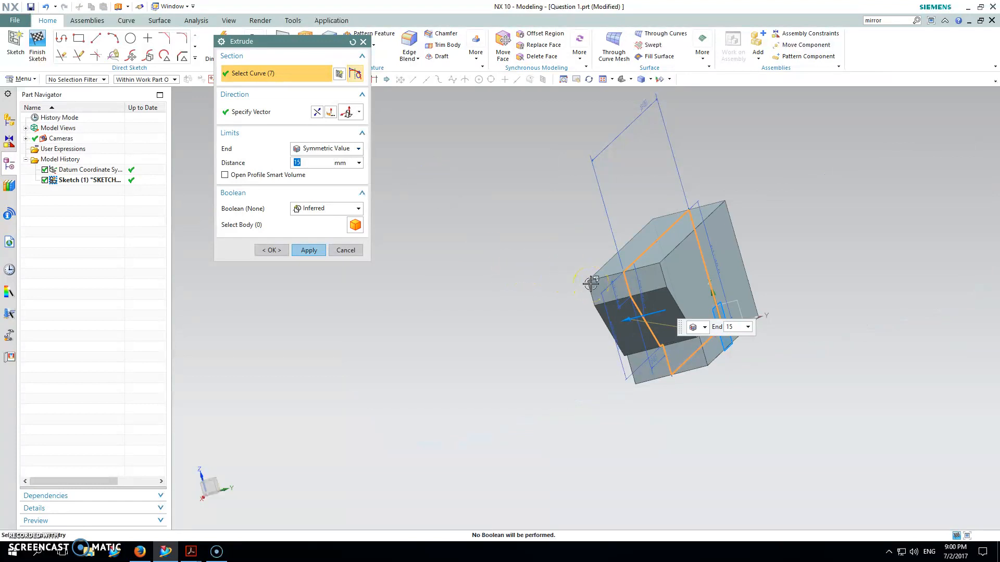
middle_click_drag(632, 290, 690, 268)
left_click(310, 251)
Start a section sketch for another extrude on the large profile-shaped side face of the body.
middle_click_drag(594, 229, 584, 208)
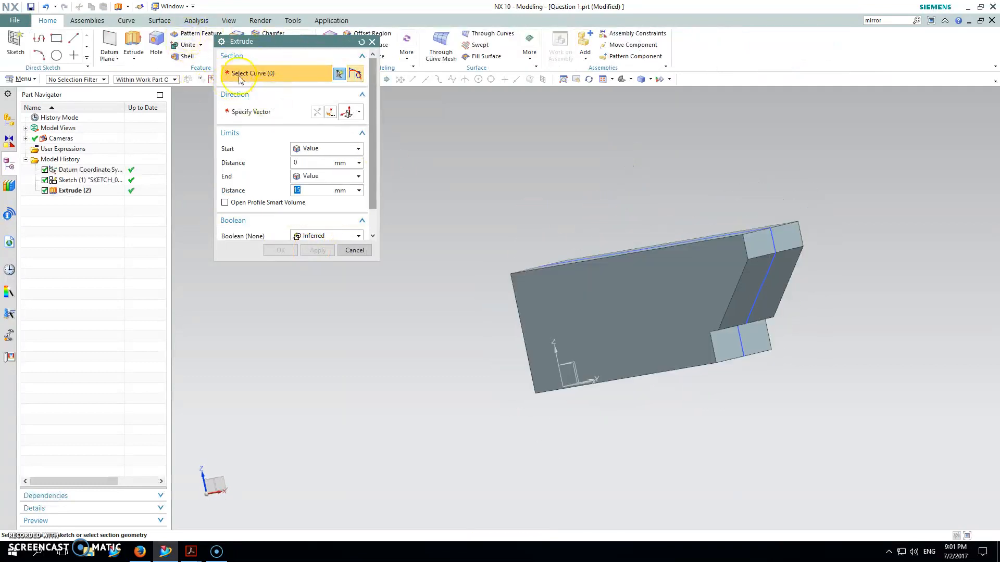
left_click(340, 75)
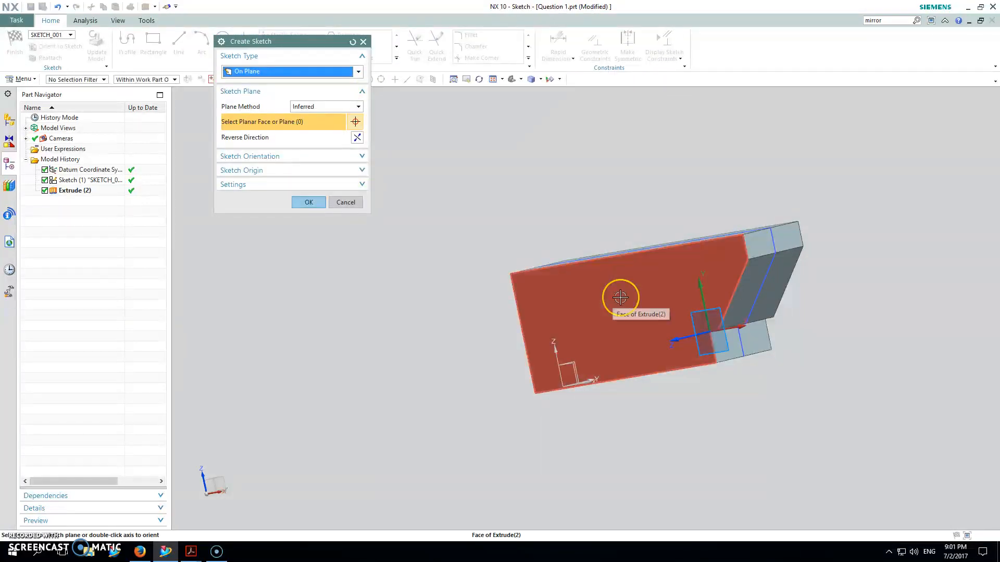
left_click(661, 308)
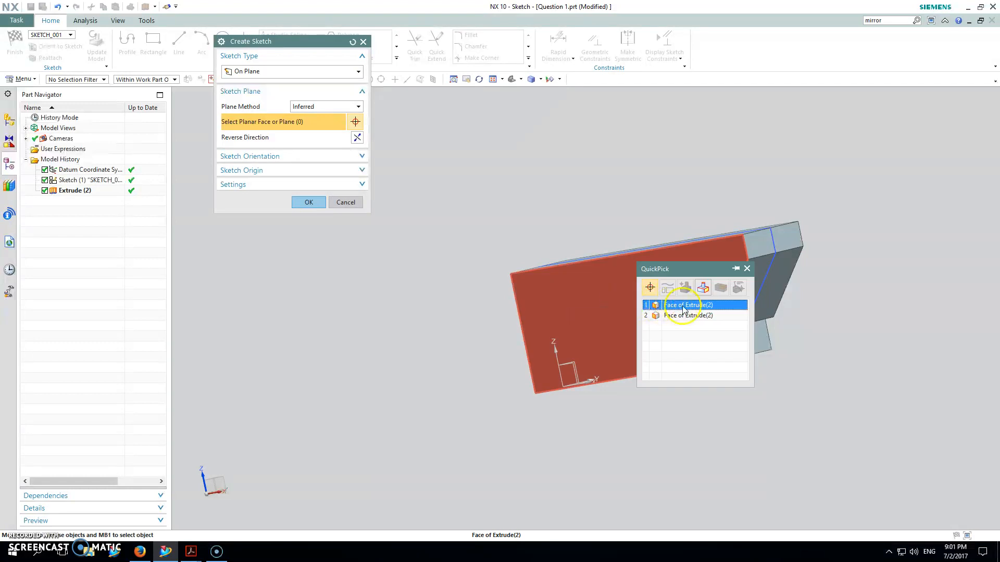
left_click(682, 306)
left_click(309, 203)
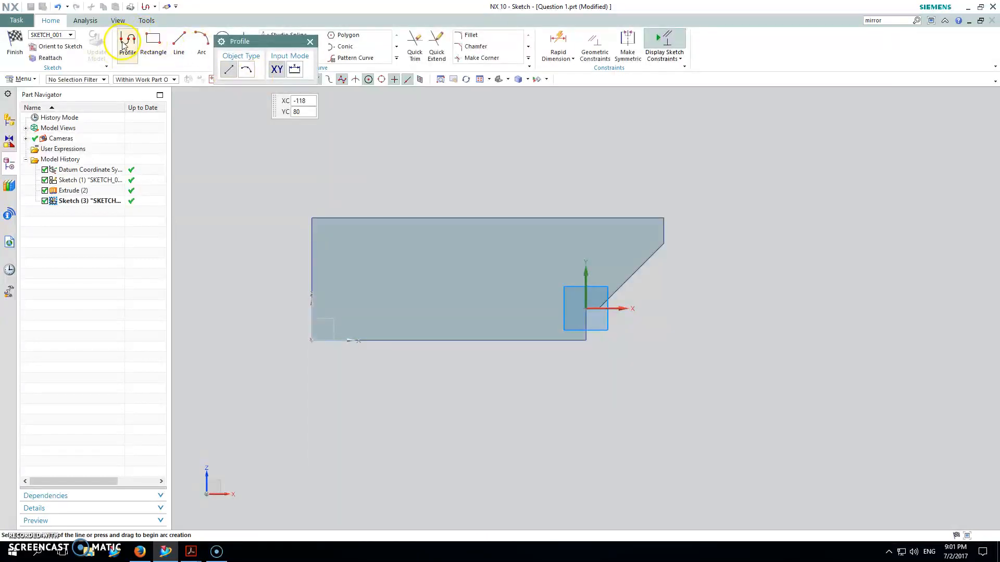
Trace a profile from the face's left edge along its upper, right and sloped edges, ending with a horizontal line back to the left edge.
left_click(125, 43)
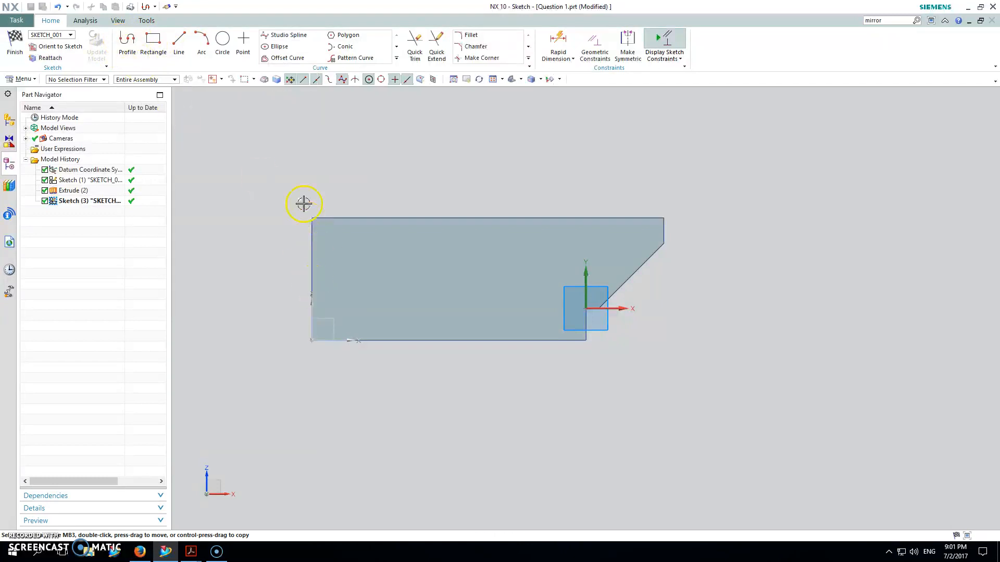
left_click(127, 41)
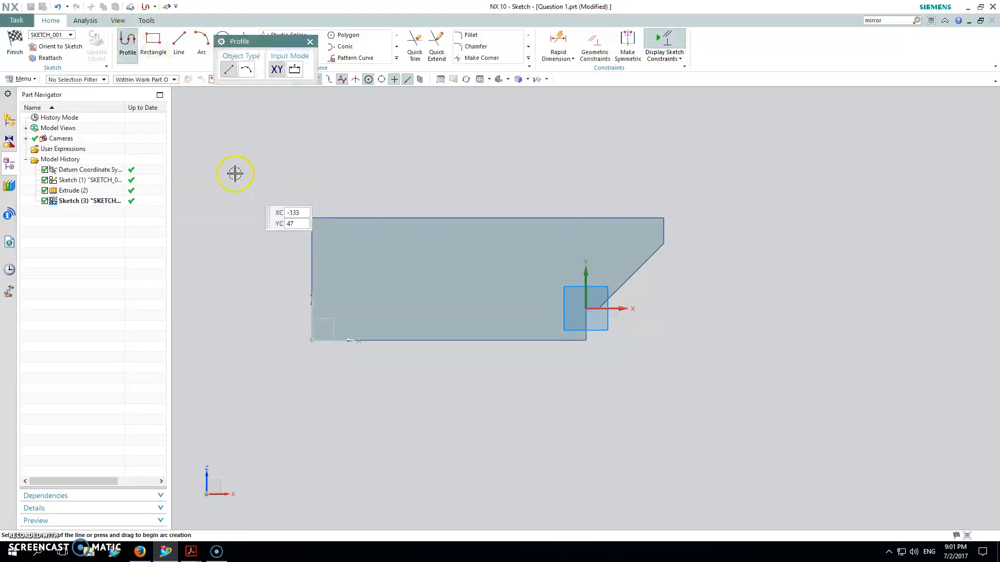
left_click(312, 286)
left_click(312, 218)
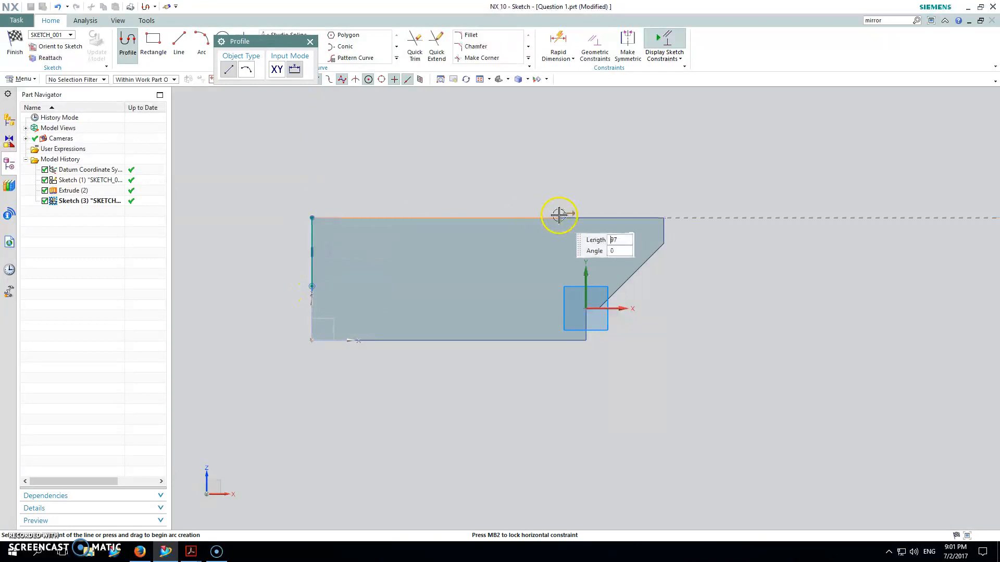
left_click(663, 218)
left_click(664, 243)
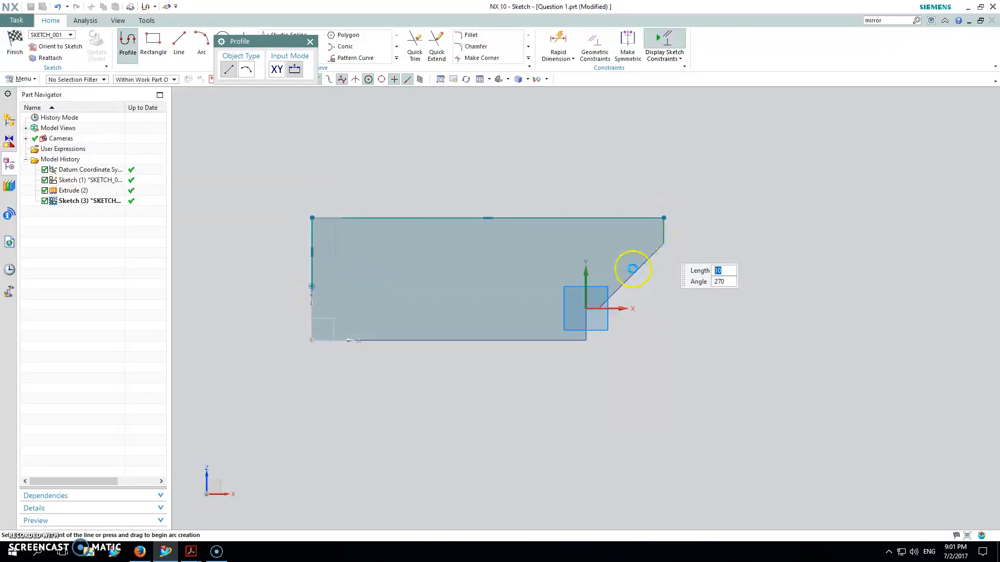
left_click(599, 308)
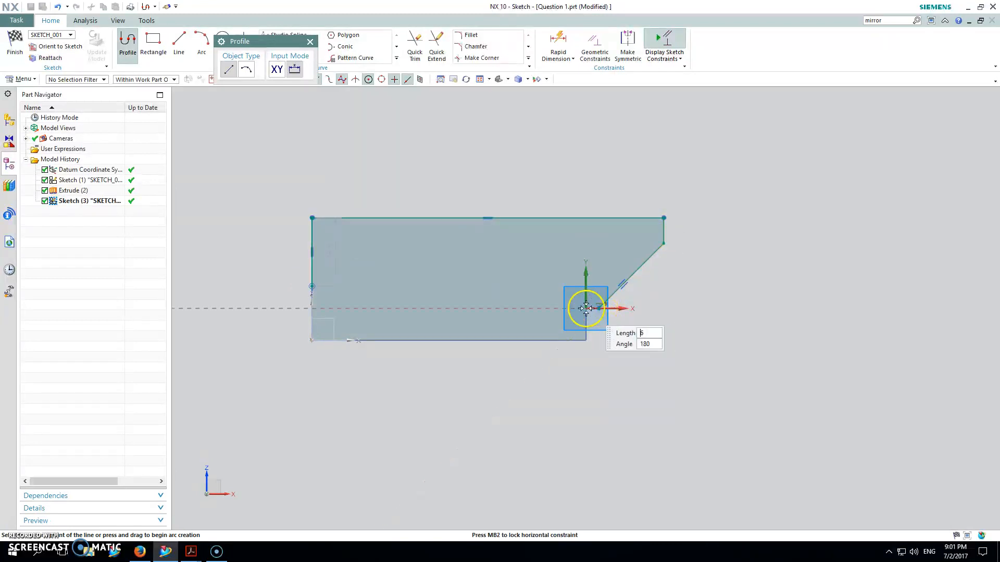
left_click(312, 308)
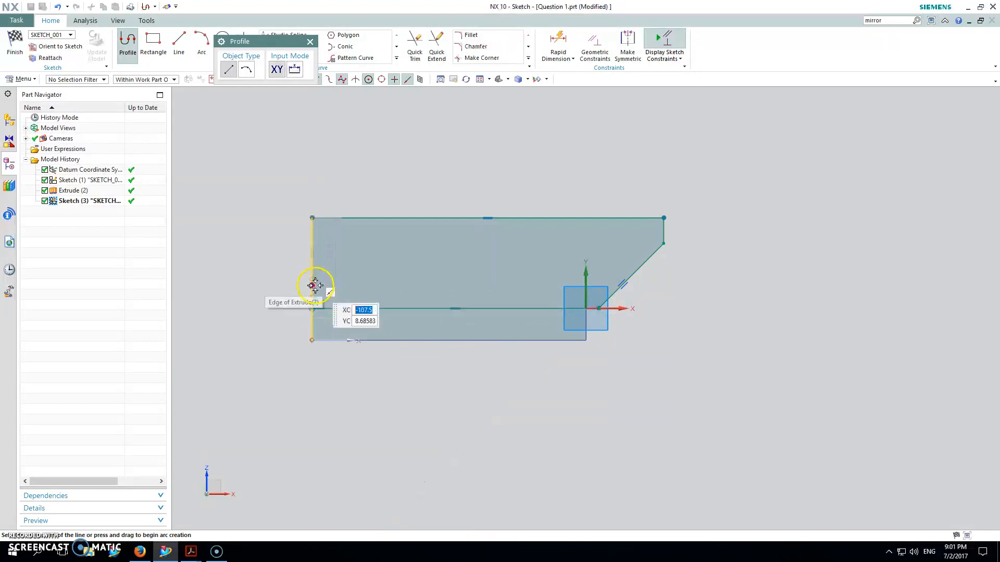
left_click(312, 304)
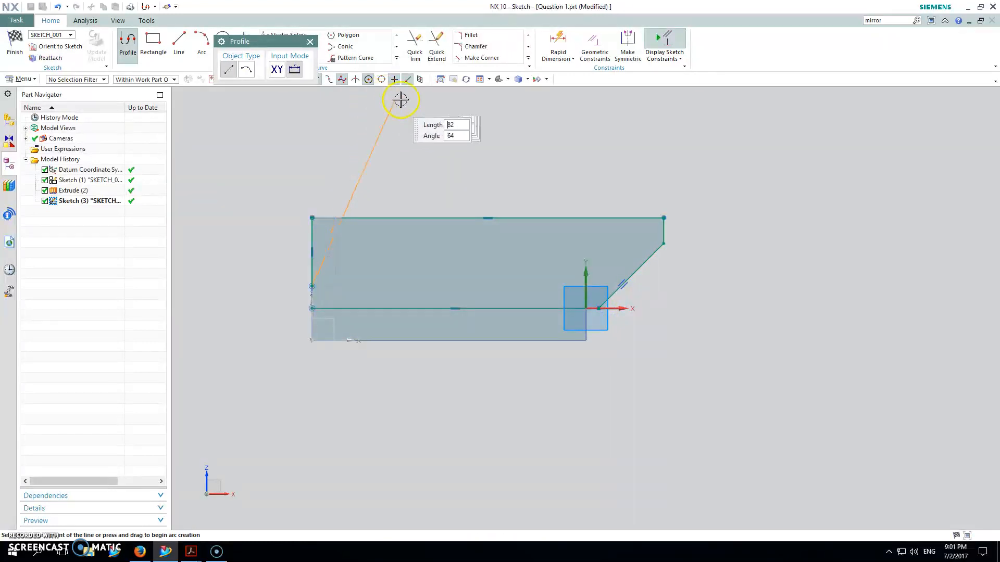
key("Escape")
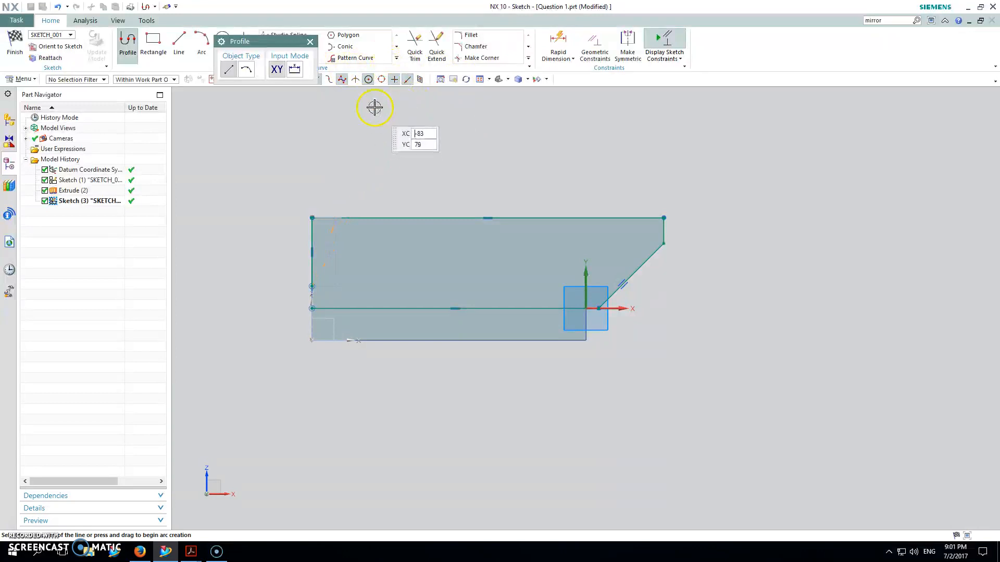
left_click(398, 58)
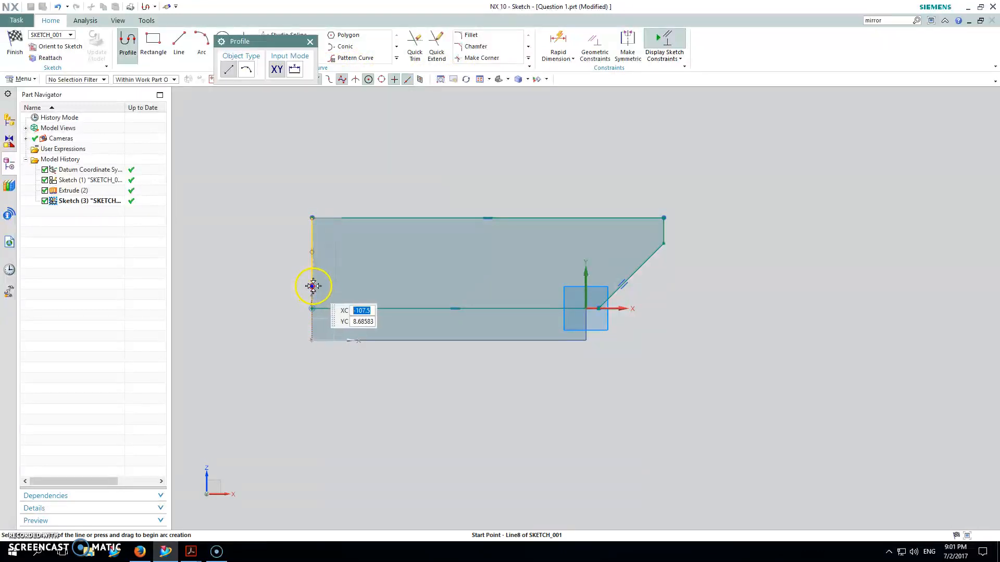
Close the profile by making the left vertical line's lower endpoint coincident with the horizontal line's left endpoint.
scroll(319, 295, "up", 3)
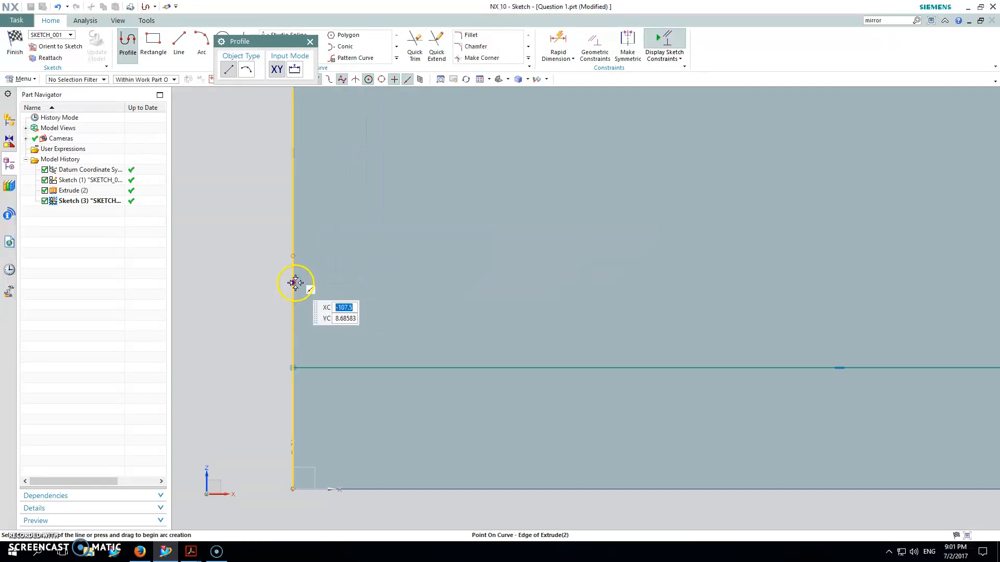
key("Escape")
left_click(294, 284)
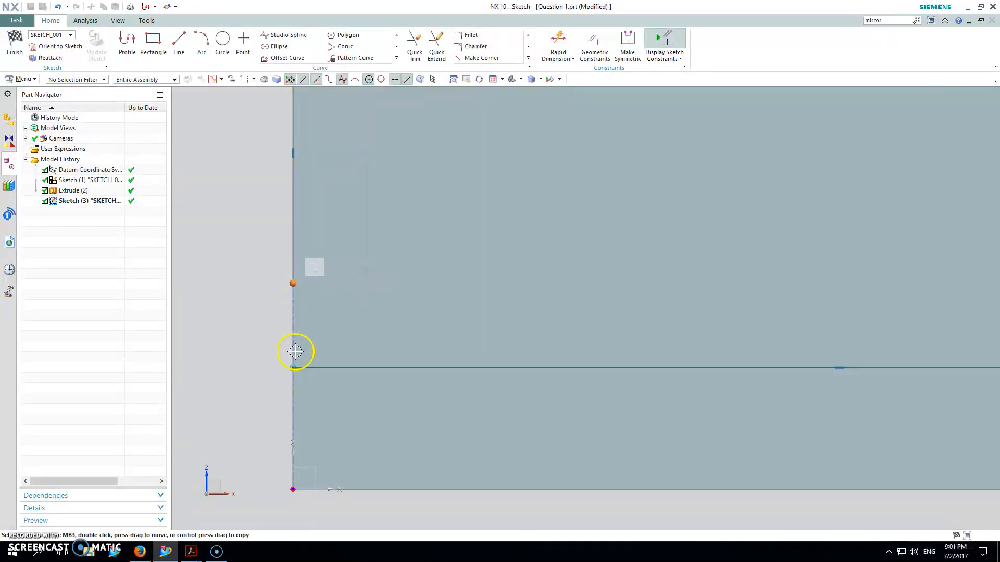
left_click(293, 369)
left_click(315, 350)
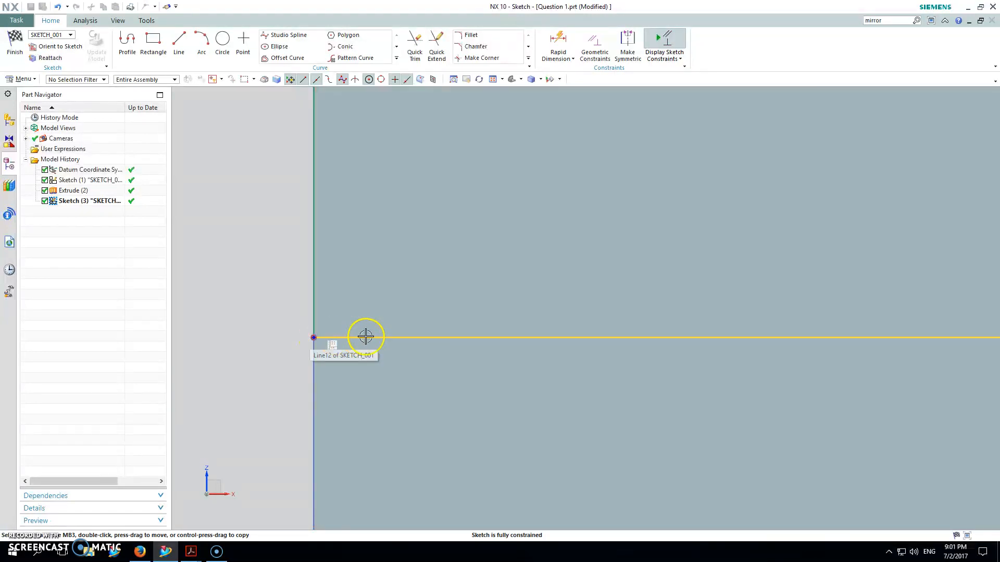
scroll(643, 297, "down", 8)
mouse_move(856, 243)
middle_mouse_down()
mouse_move(748, 245)
mouse_move(591, 313)
mouse_move(675, 288)
middle_mouse_up()
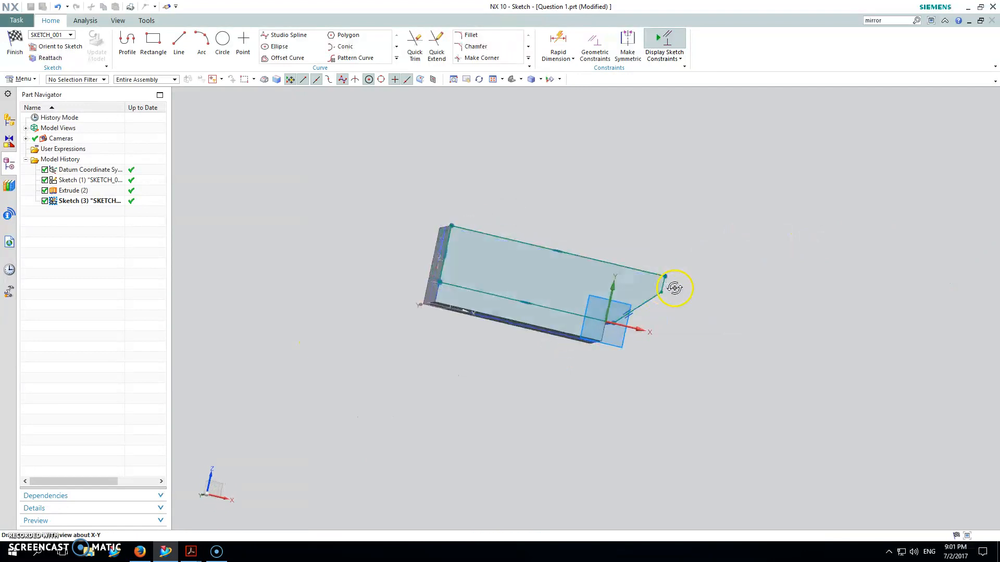
right_click(788, 180)
left_click(767, 186)
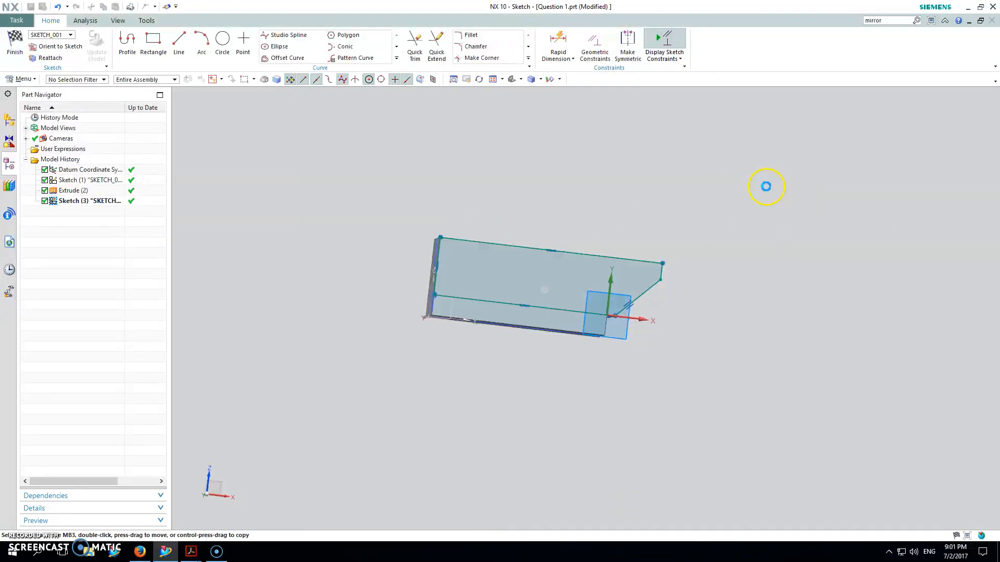
Draw a vertical line down from the profile's upper line near its right end, continuing with a line to the sloped edge.
left_click(127, 40)
left_click(603, 251)
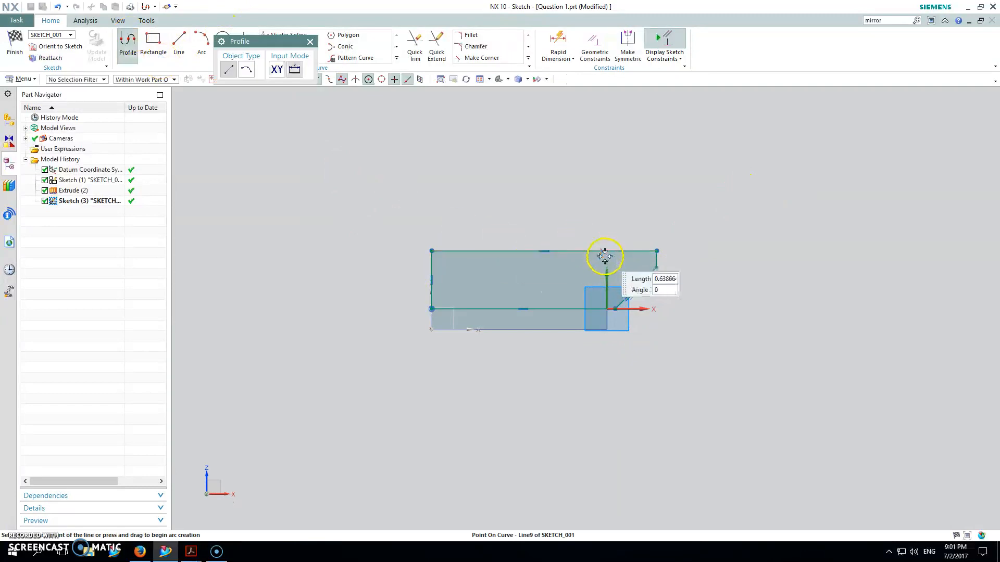
left_click(603, 280)
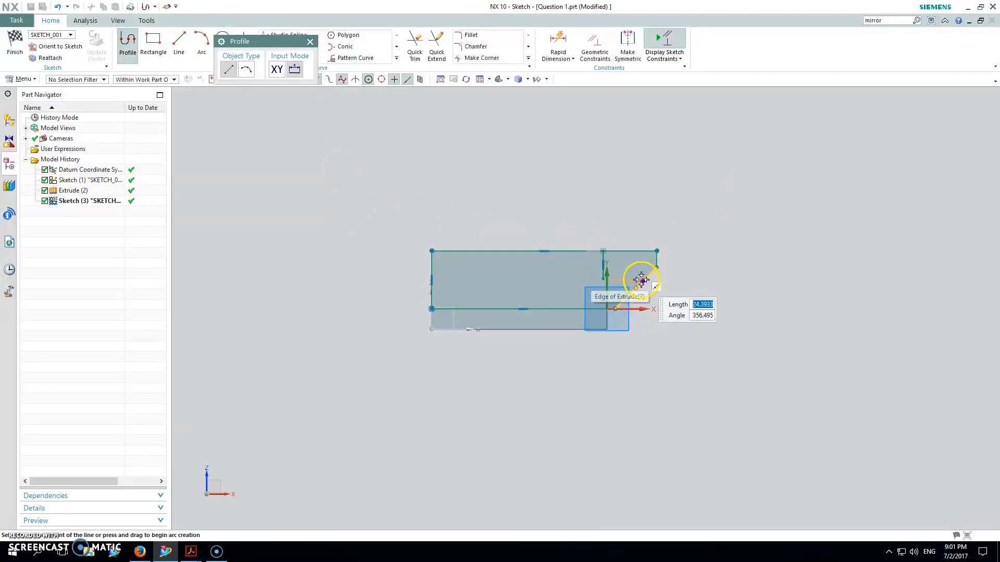
left_click(642, 280)
key("Escape")
key("Escape")
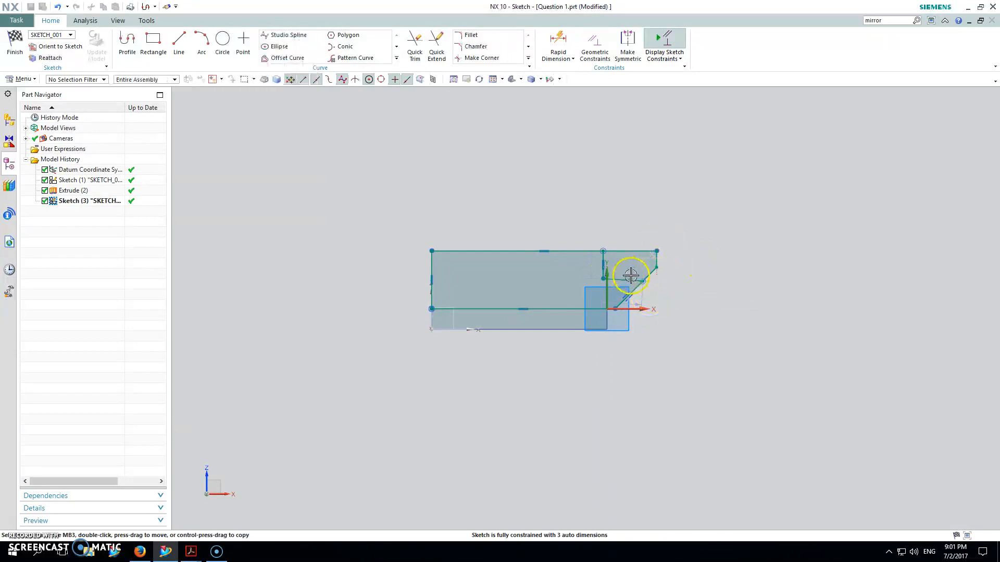
Constrain the slightly tilted line between the short vertical line and the sloped edge as horizontal.
scroll(628, 285, "up", 4)
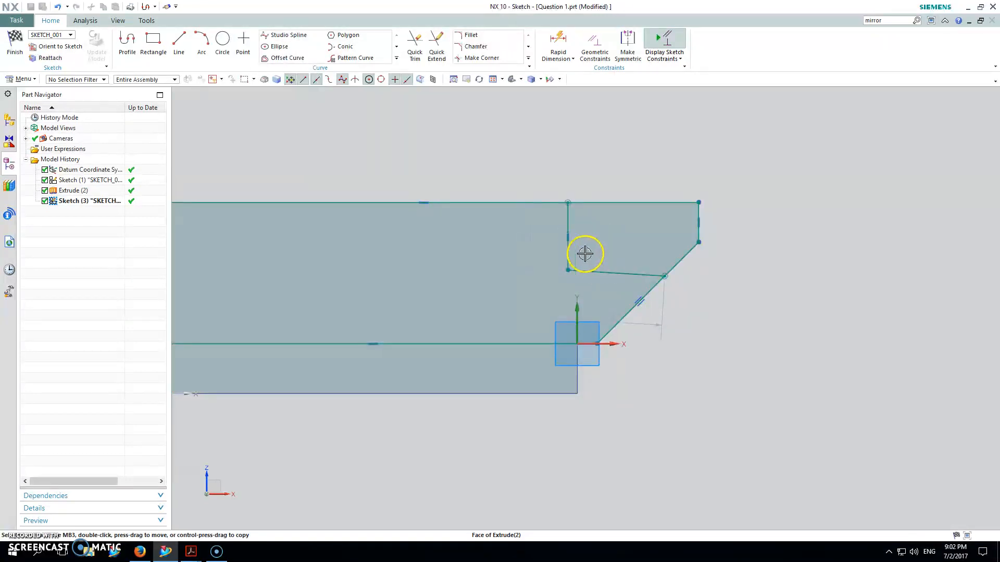
left_click(623, 274)
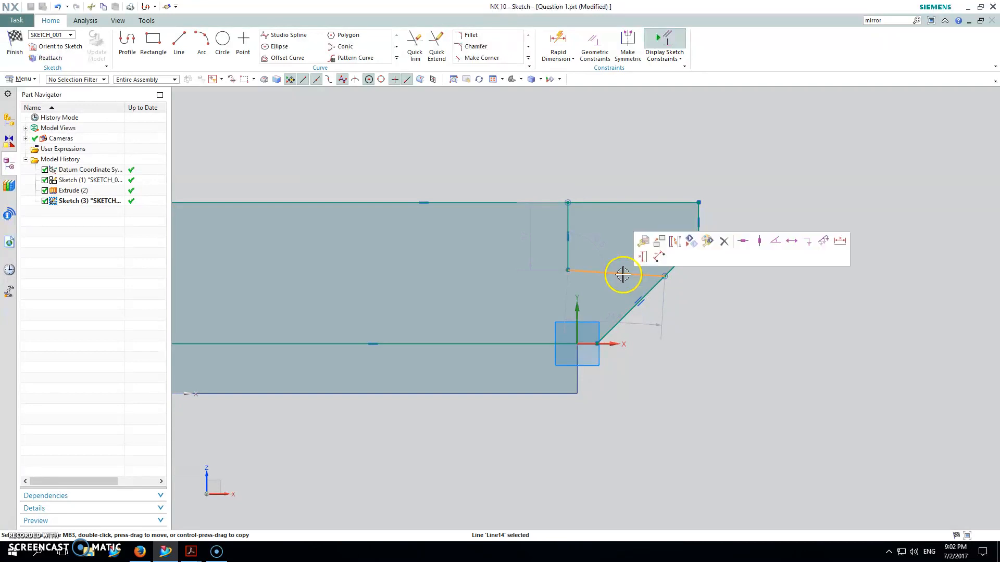
left_click(745, 243)
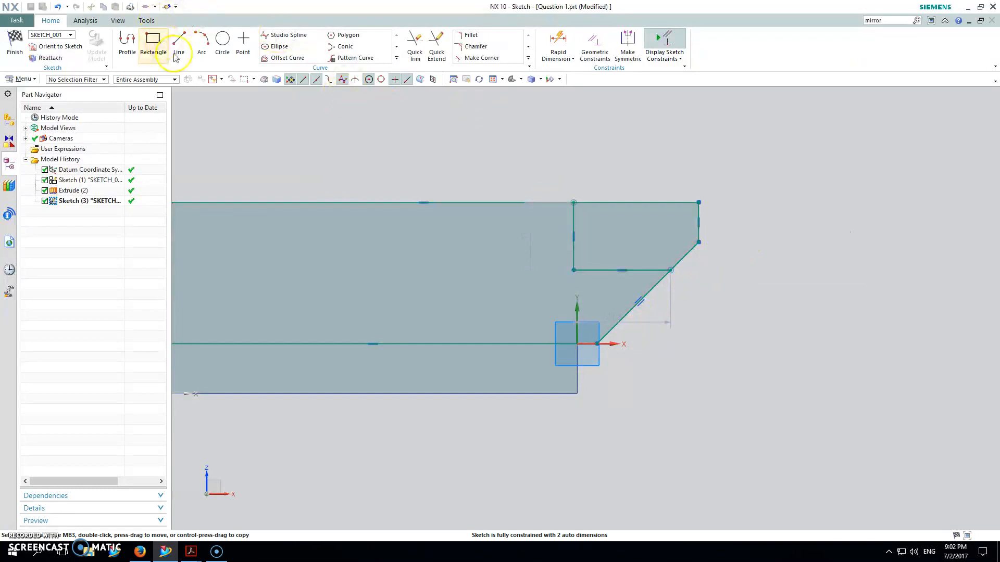
Dimension the horizontal distance from the short vertical line's upper end to the profile's upper-right corner as 35 mm.
left_click(558, 42)
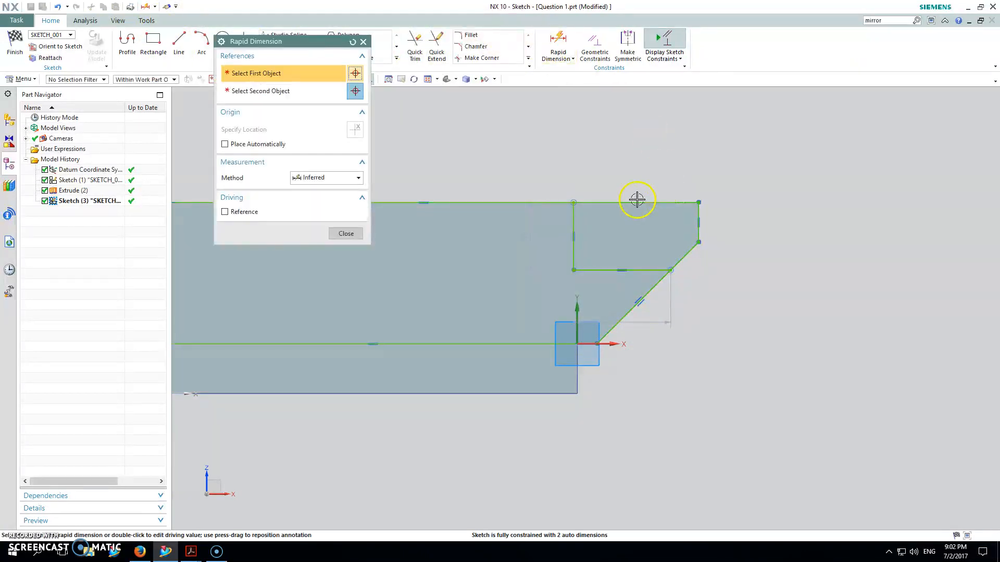
left_click(573, 205)
left_click(699, 203)
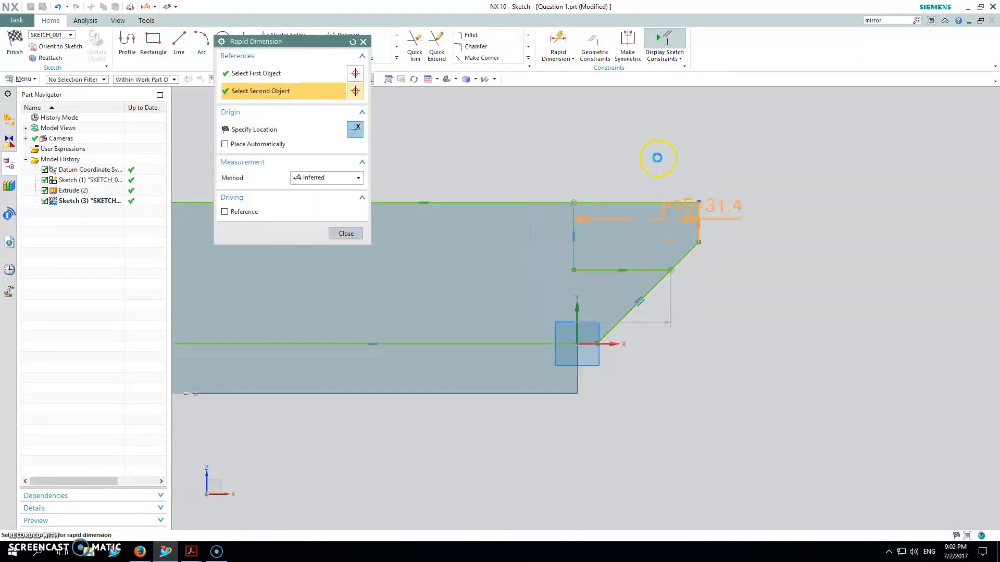
left_click(648, 145)
type("35")
key("Return")
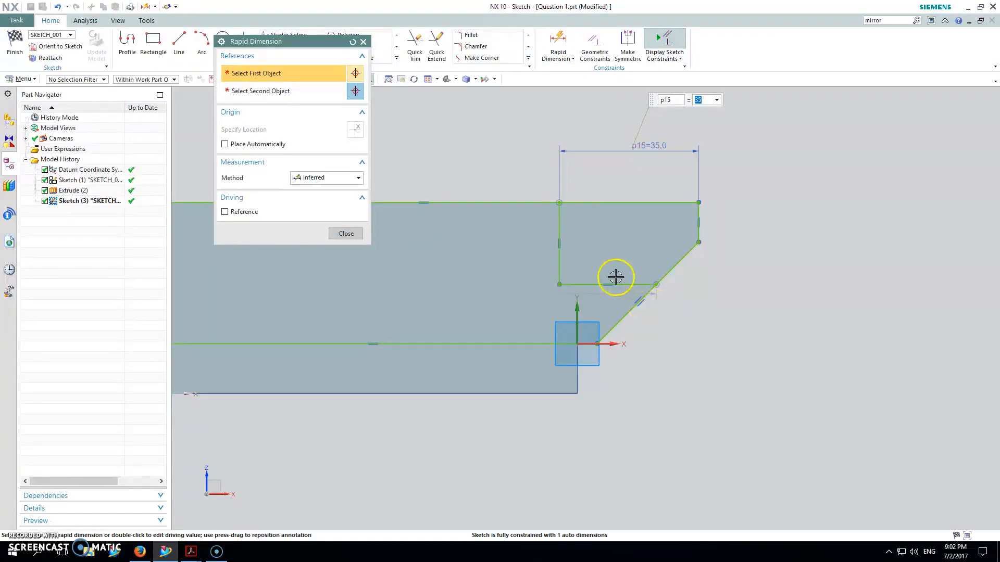
Dimension the vertical distance from the new horizontal line's right end to the profile's upper line as 17 mm.
left_click(654, 283)
left_click(648, 202)
left_click(812, 229)
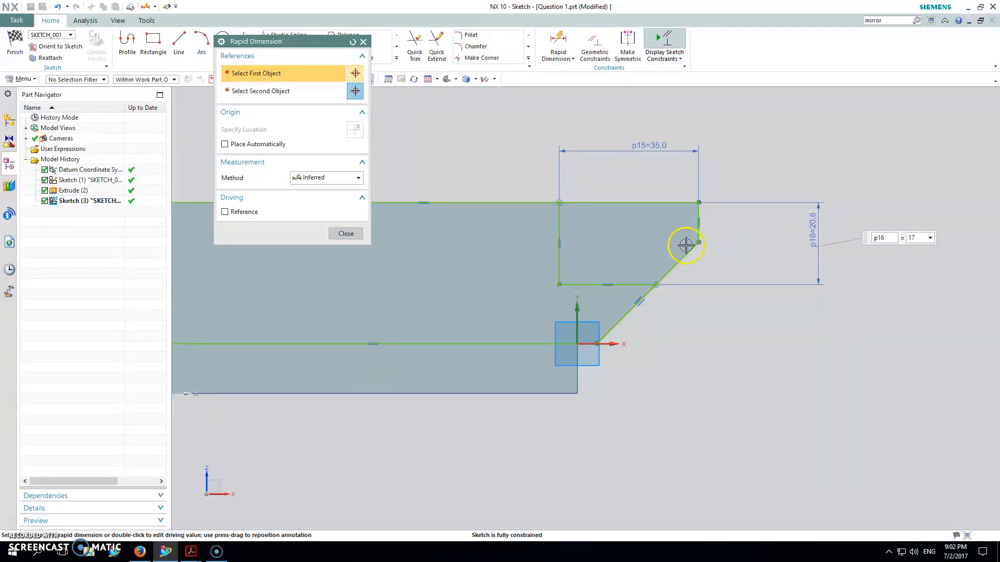
key("Return")
left_click(364, 42)
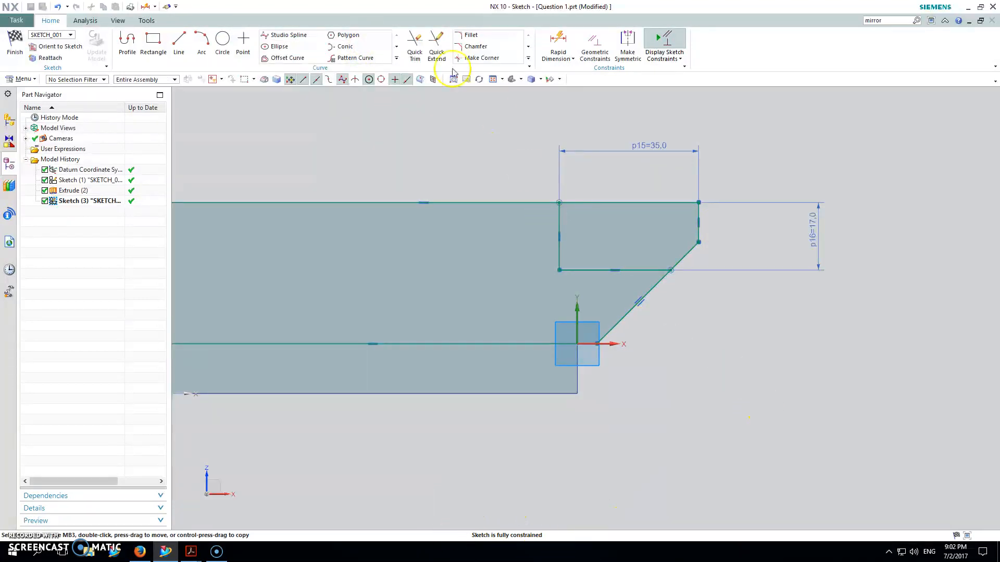
Trim the profile's upper-right corner beyond the notch lines, removing the upper, short vertical and upper sloped segments.
left_click(415, 42)
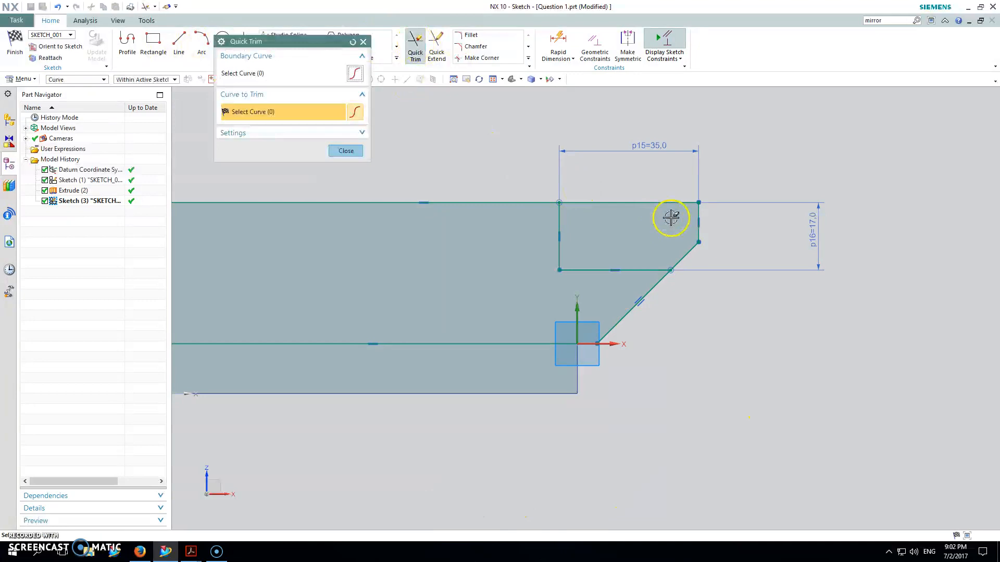
left_click_drag(663, 167, 664, 167)
left_click_drag(677, 213, 678, 216)
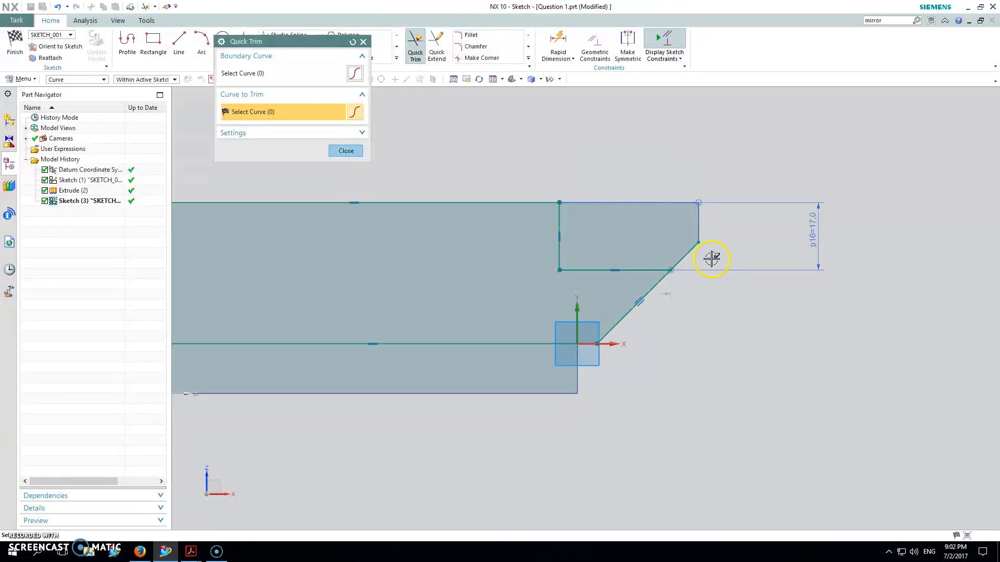
left_click_drag(697, 264, 643, 230)
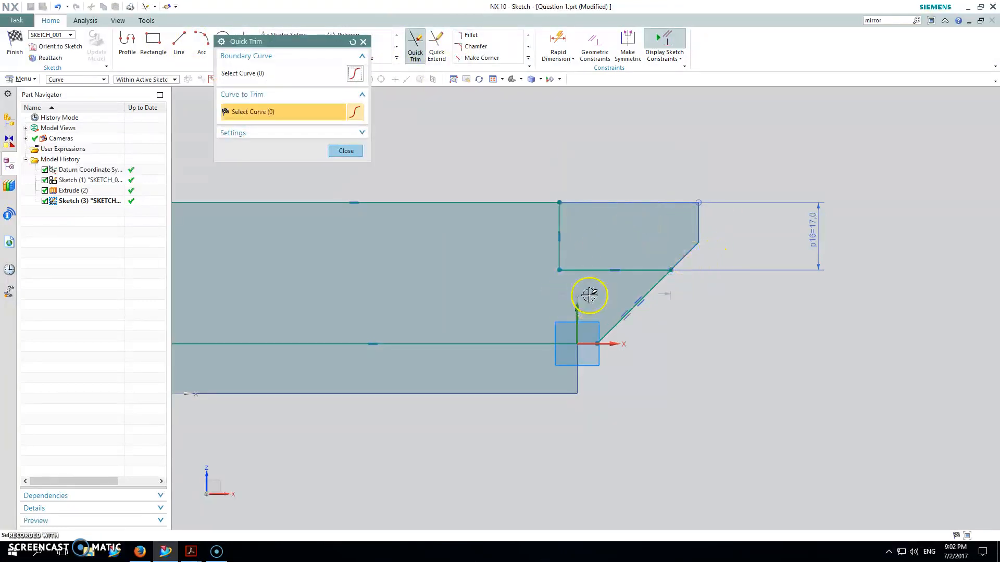
key("Escape")
Restore the 35 mm horizontal dimension from the notch's vertical line to the body's upper-right corner.
left_click_drag(651, 295, 623, 127)
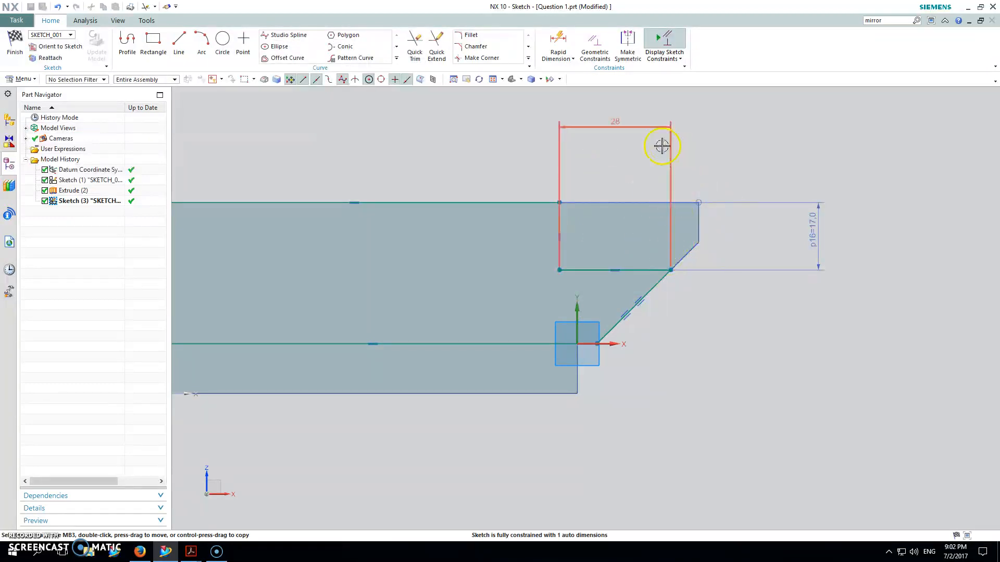
left_click(558, 42)
left_click(559, 212)
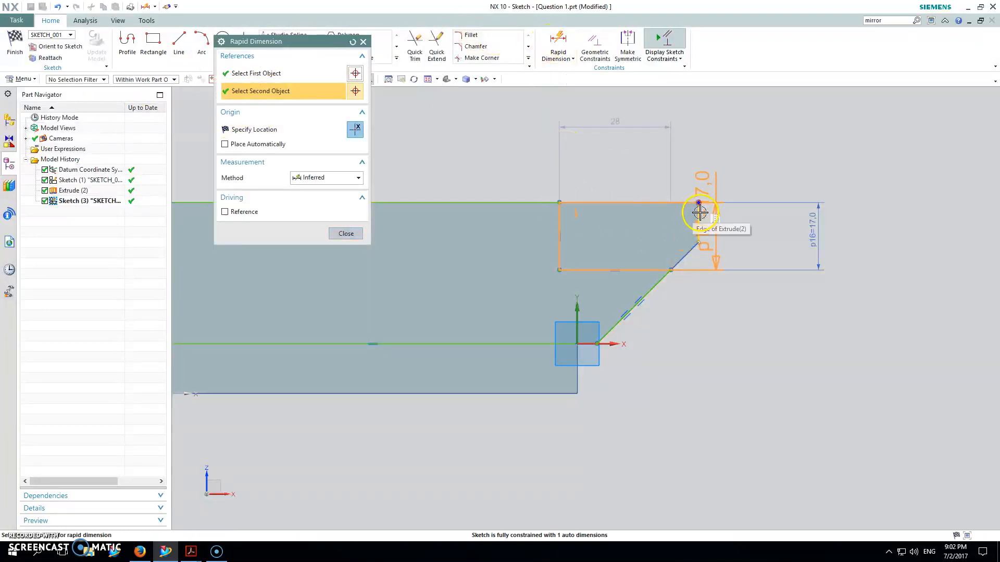
left_click(700, 214)
left_click(658, 155)
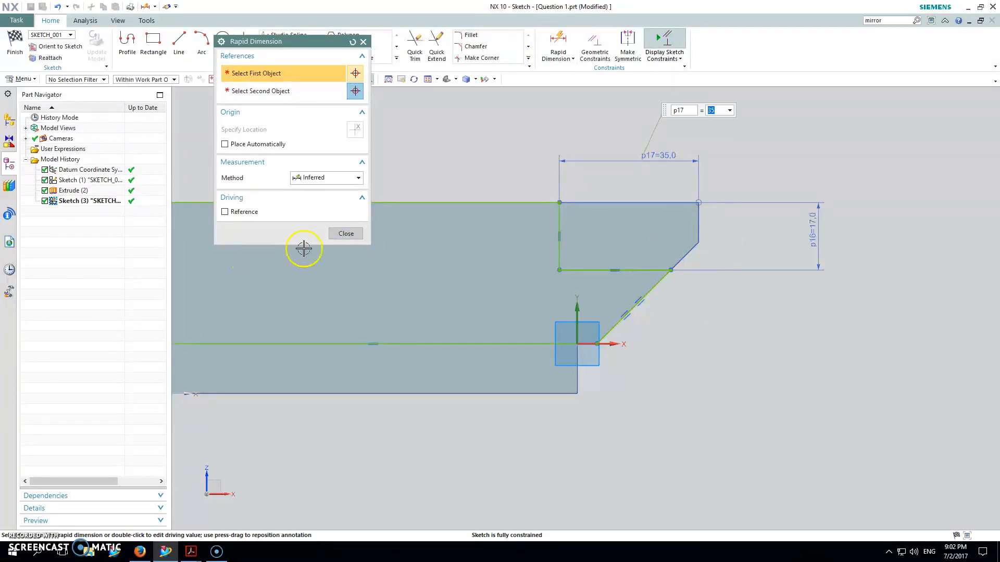
left_click(347, 234)
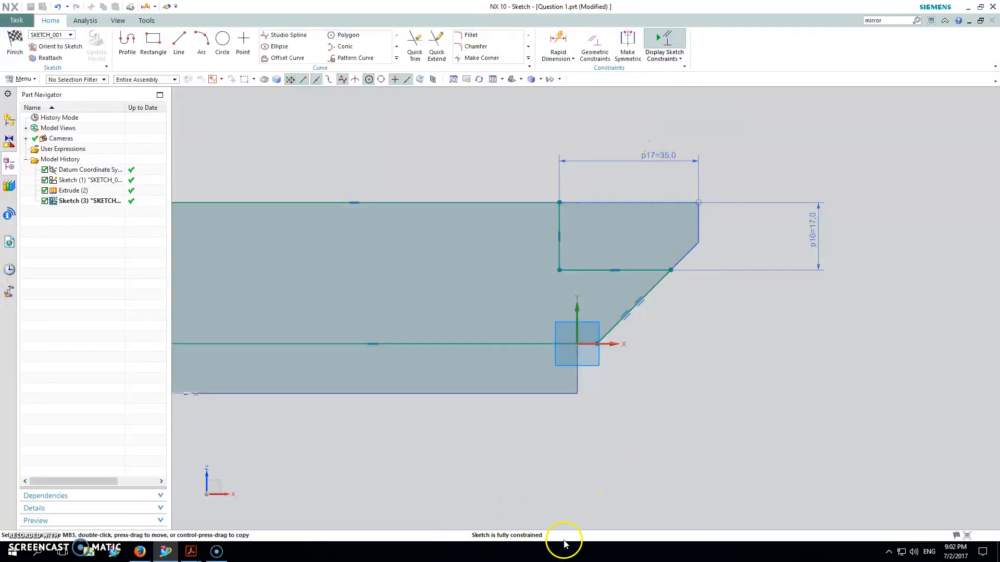
Finish the sketch and extrude it 5.5 mm in the reversed direction to subtract it from the body.
scroll(620, 415, "down", 1)
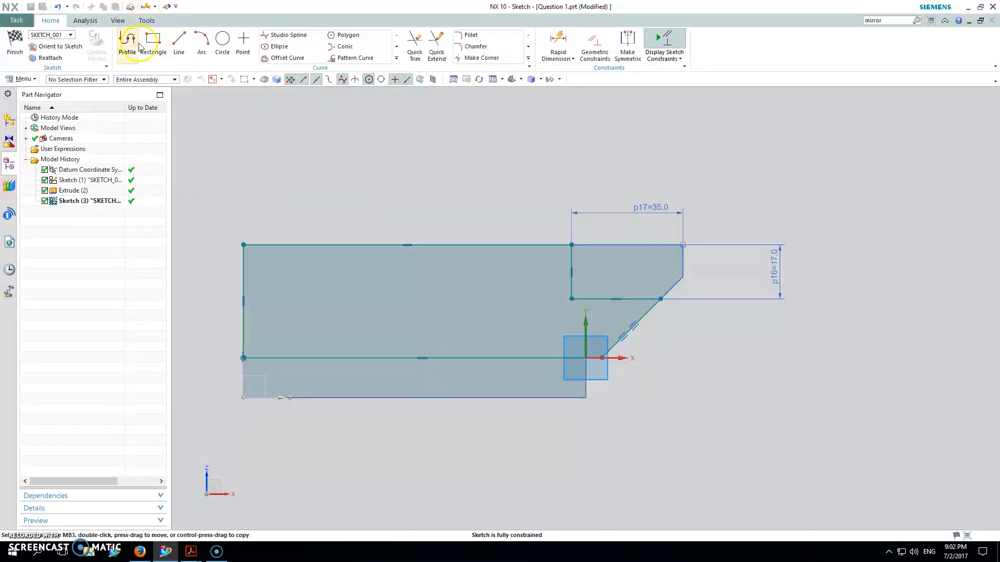
left_click(21, 42)
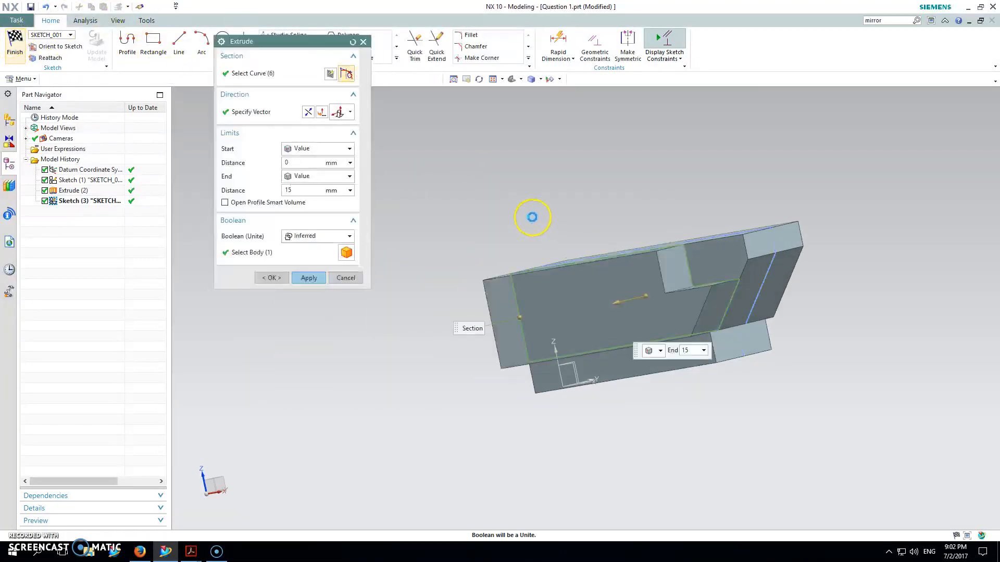
left_click(312, 112)
middle_click_drag(503, 188, 473, 198)
left_click_drag(308, 191, 273, 192)
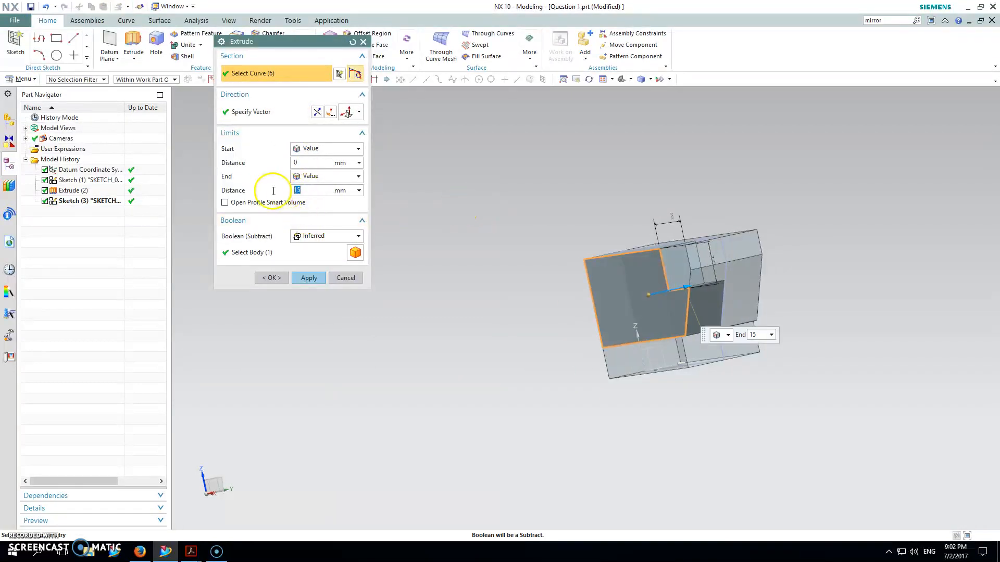
key("Return")
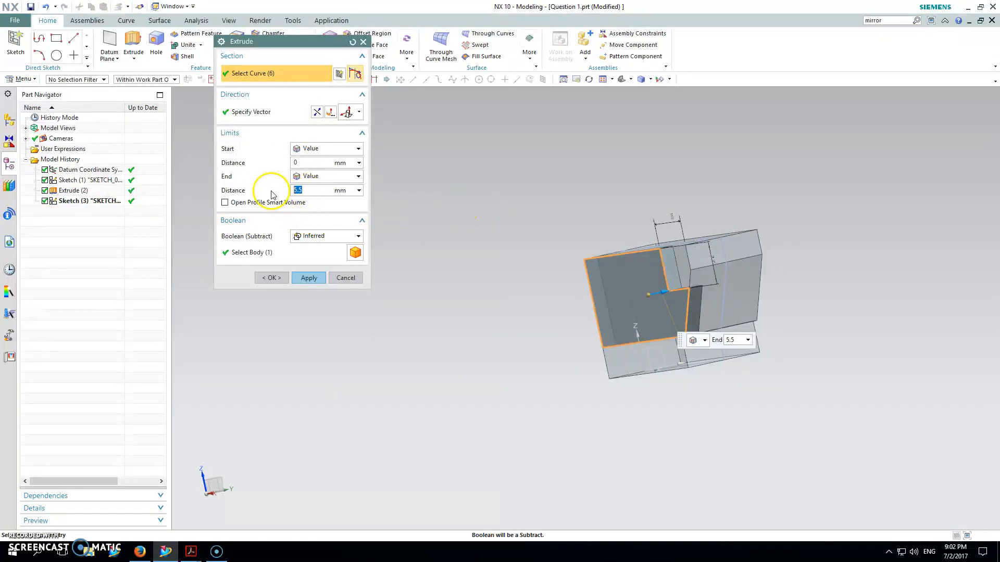
left_click(307, 278)
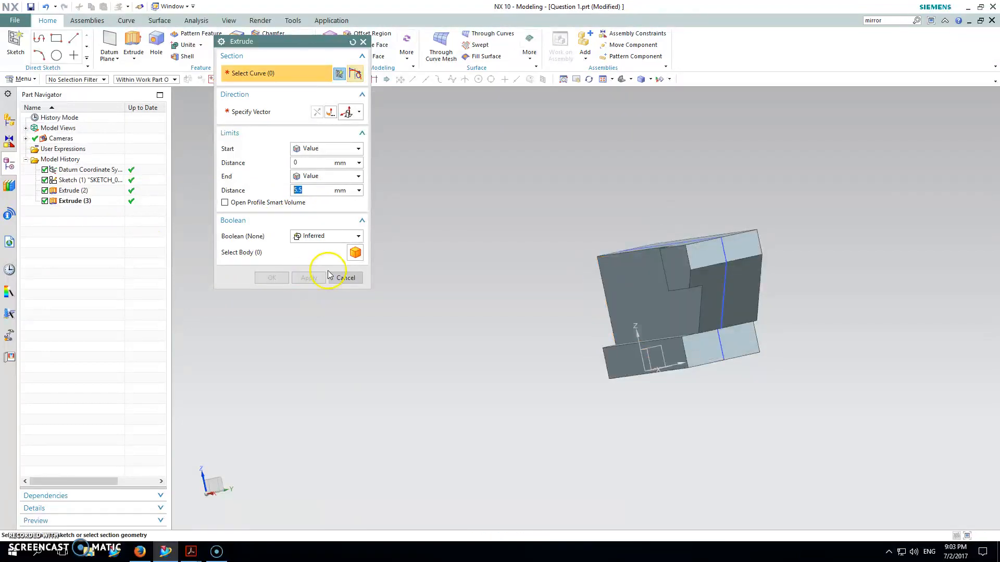
Start a section sketch on the small upper end face and draw a rectangle about 3.7 by 17 mm from its upper-left corner.
middle_click_drag(651, 300, 714, 252)
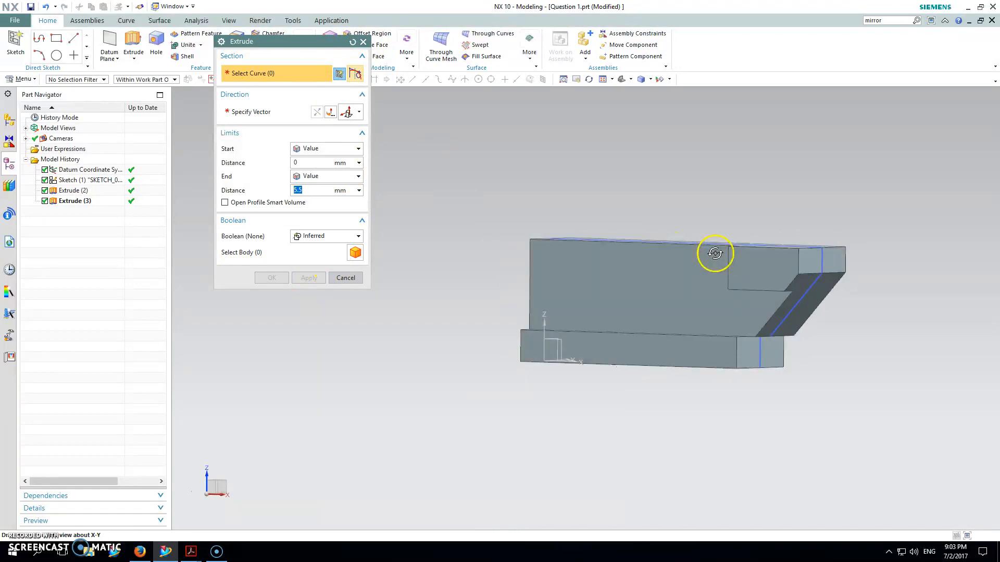
left_click(809, 262)
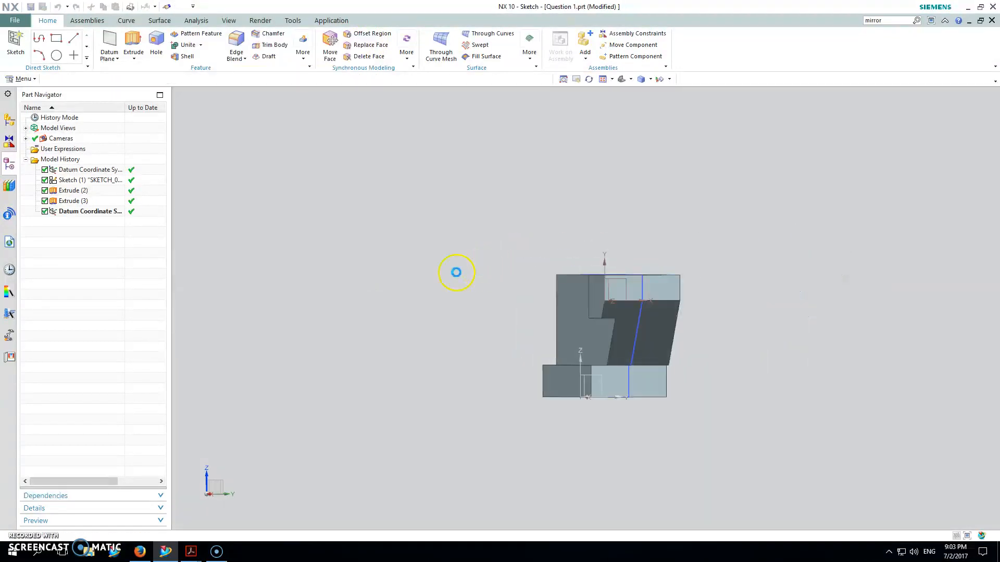
left_click(153, 42)
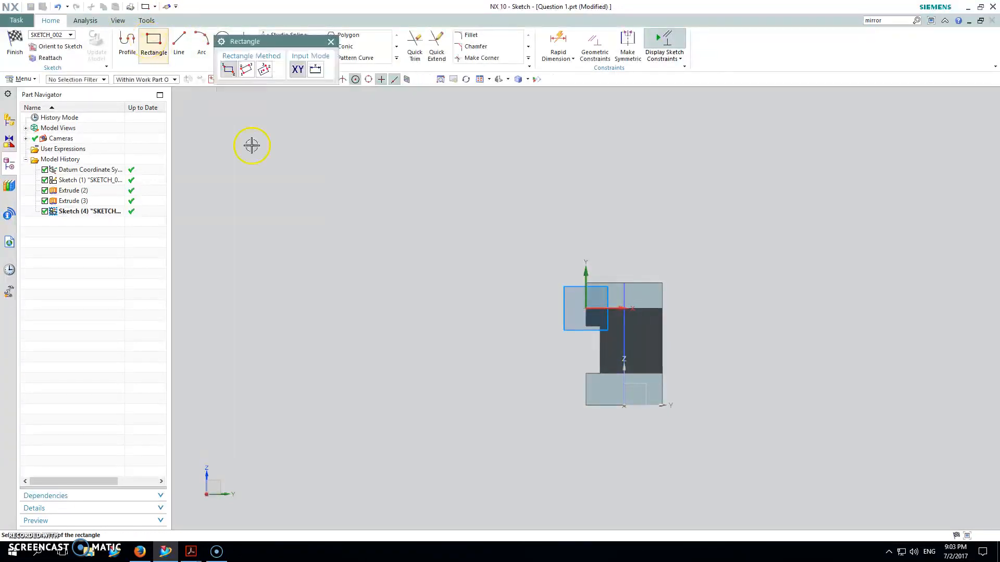
scroll(595, 296, "up", 2)
scroll(596, 297, "up", 1)
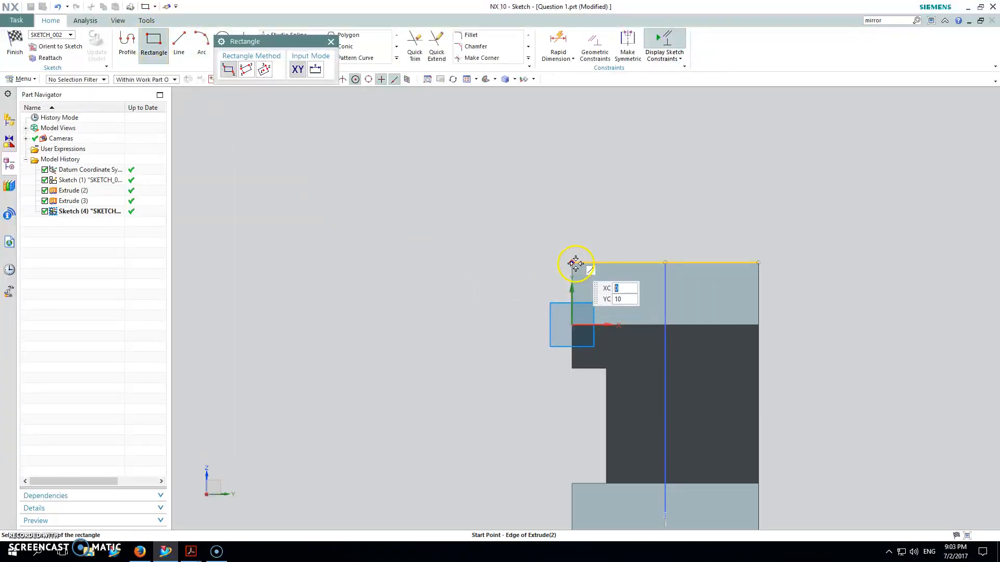
left_click(573, 263)
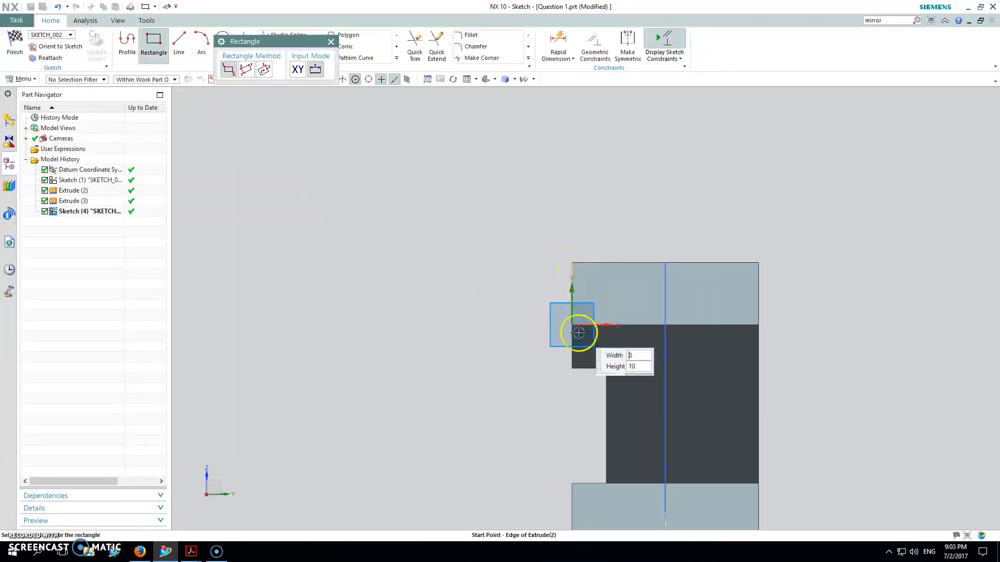
left_click(595, 367)
key("Escape")
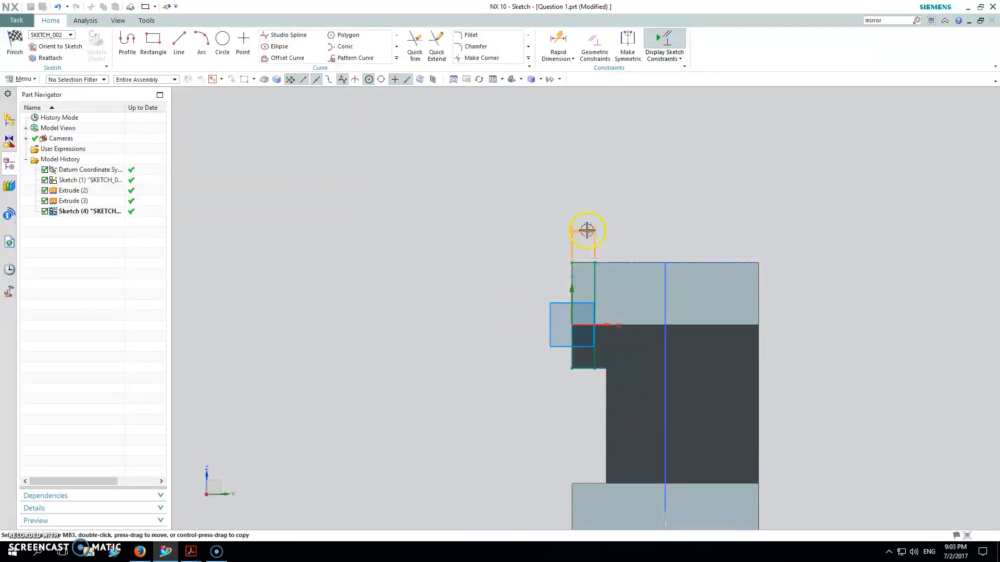
Set the rectangle's width to 2 mm.
double_click(587, 215)
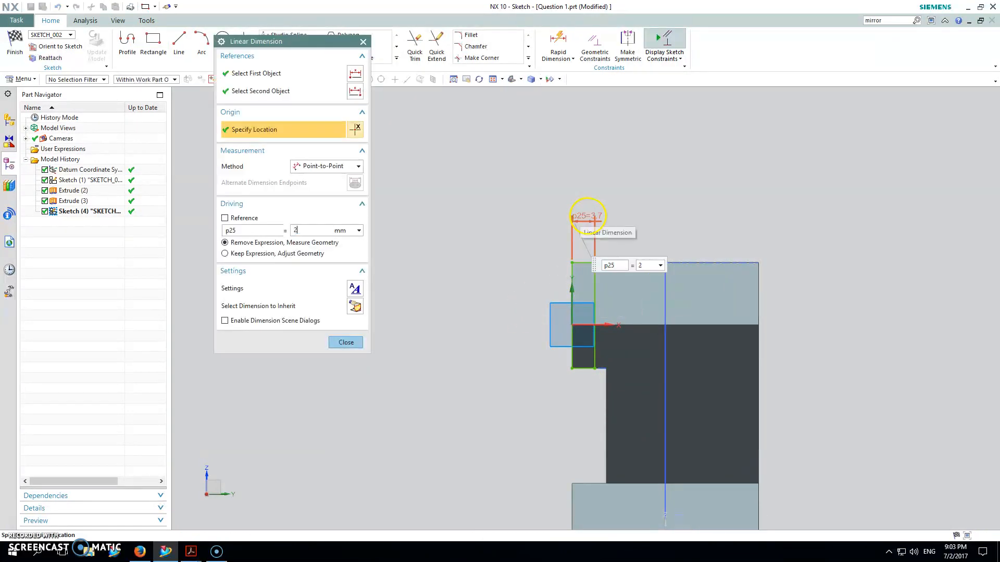
left_click(349, 343)
mouse_move(436, 267)
middle_mouse_down()
mouse_move(484, 268)
mouse_move(456, 271)
middle_mouse_up()
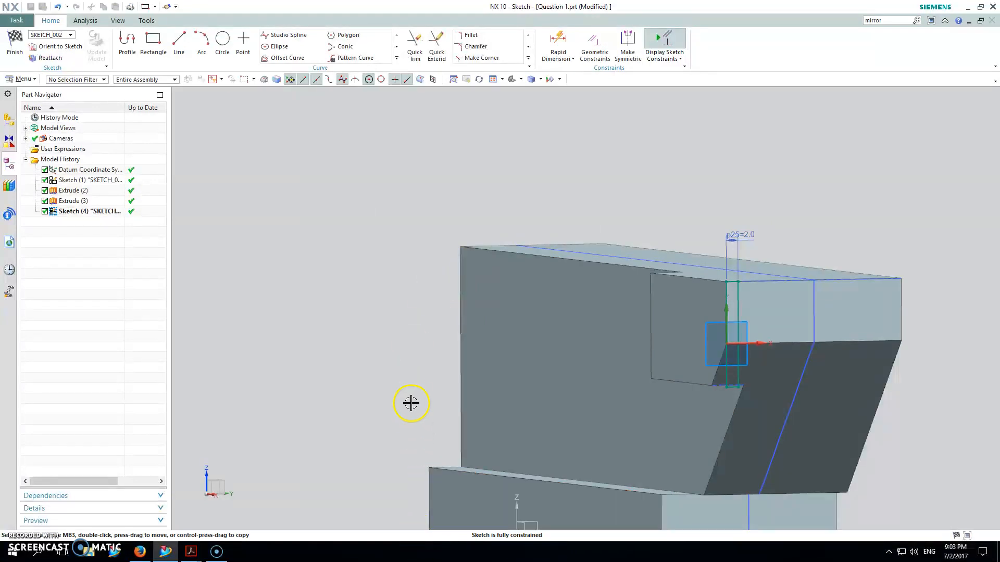
left_click(512, 80)
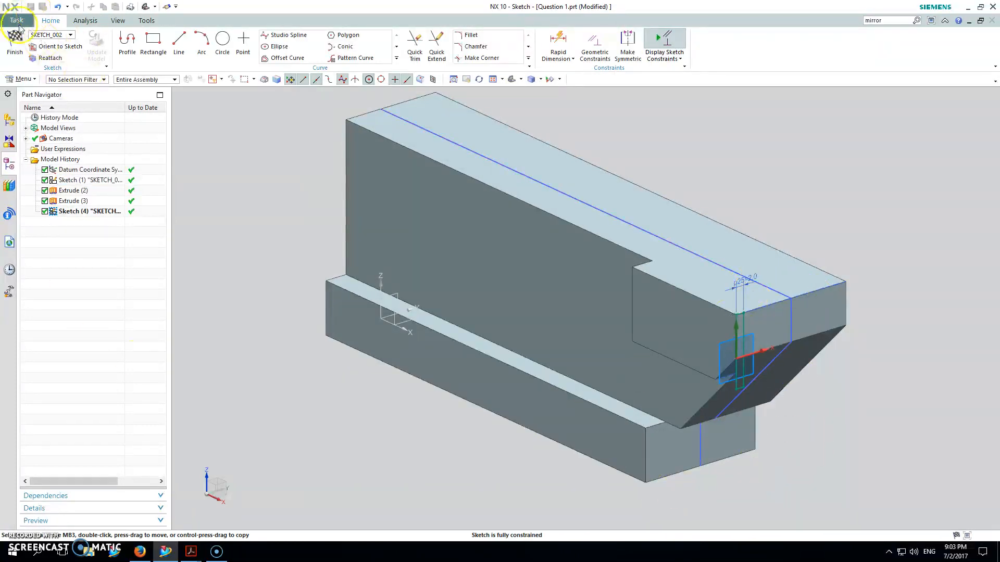
Finish the sketch and extrude the rectangle in the reversed direction with a Through All end limit, subtracting it from the body.
left_click(17, 43)
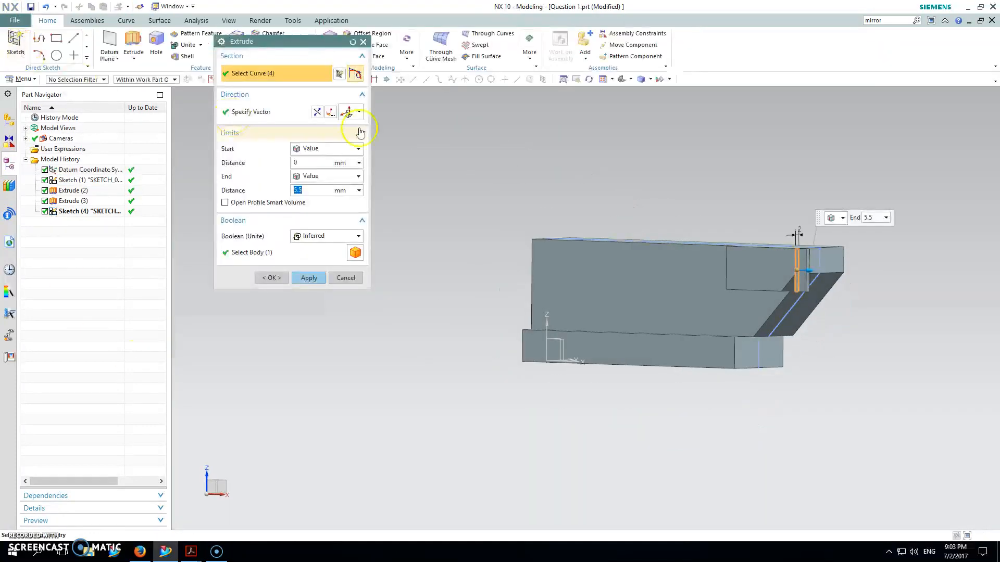
left_click(316, 113)
left_click(318, 177)
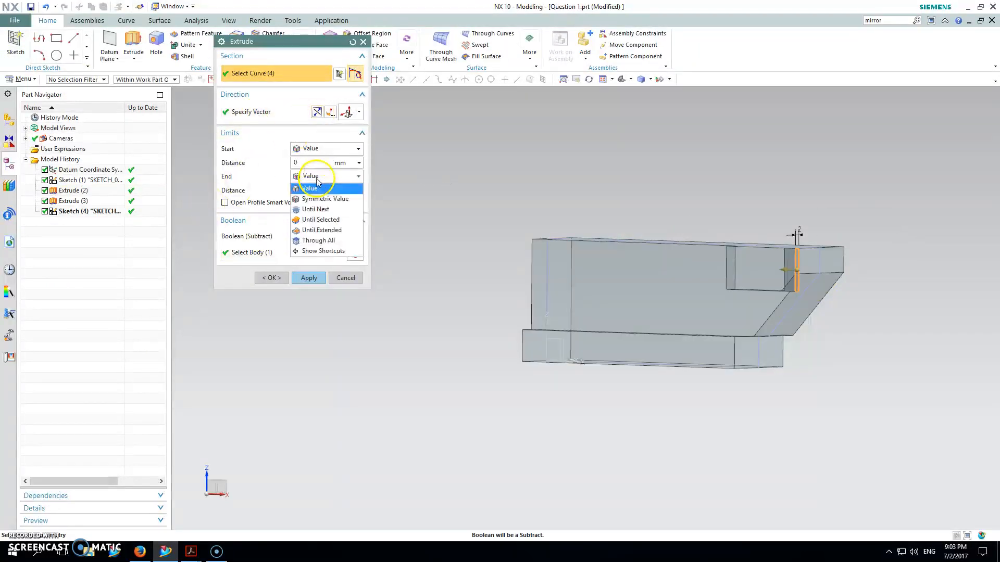
left_click(325, 240)
left_click(308, 265)
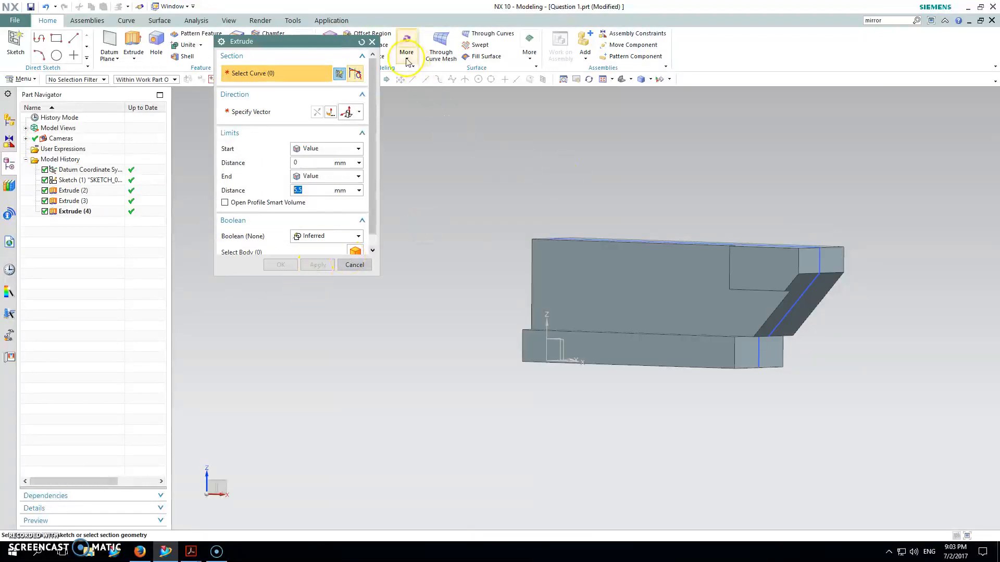
left_click(373, 42)
middle_click_drag(579, 182, 551, 194)
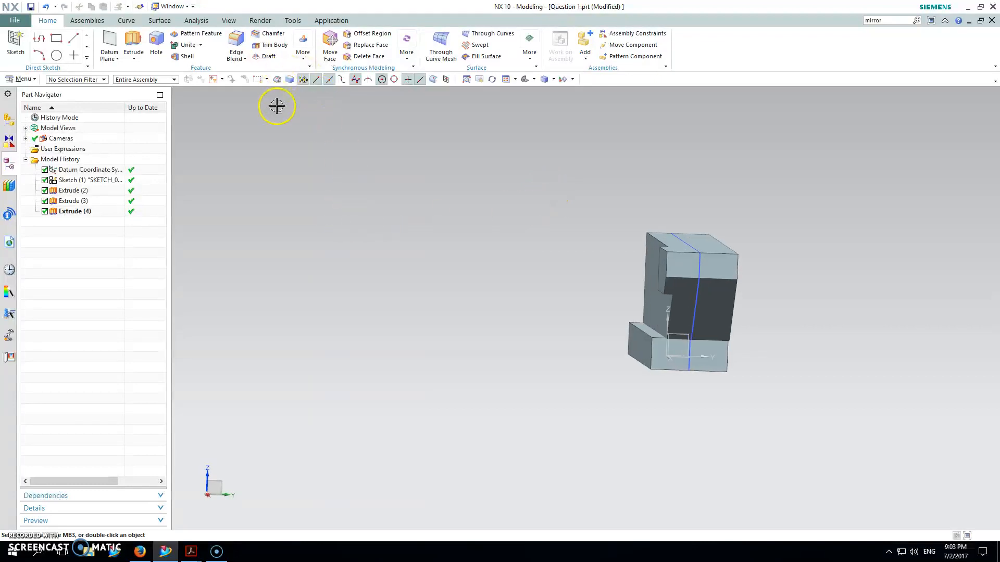
left_click(305, 61)
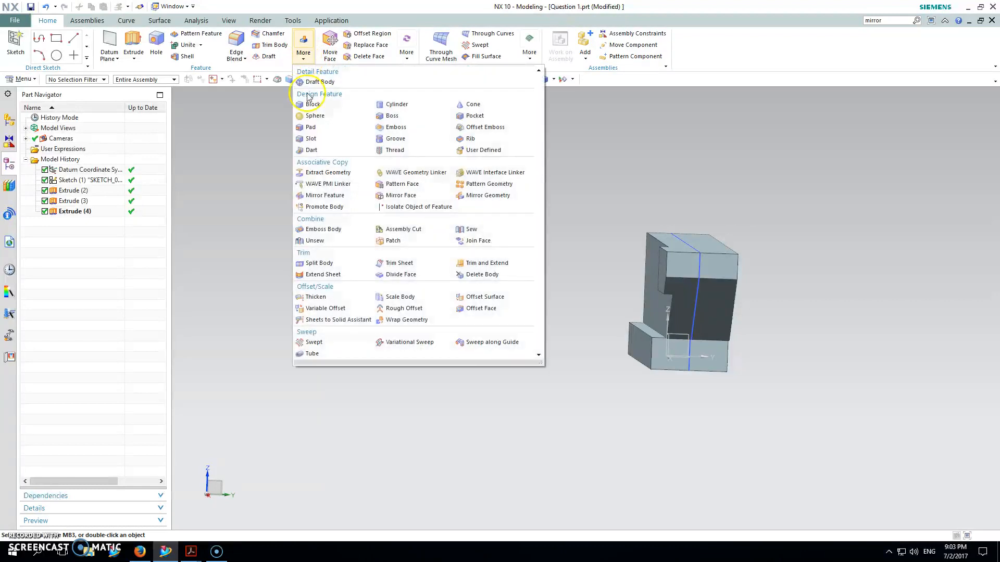
left_click(319, 197)
mouse_move(522, 214)
middle_mouse_down()
mouse_move(547, 217)
mouse_move(536, 219)
middle_mouse_up()
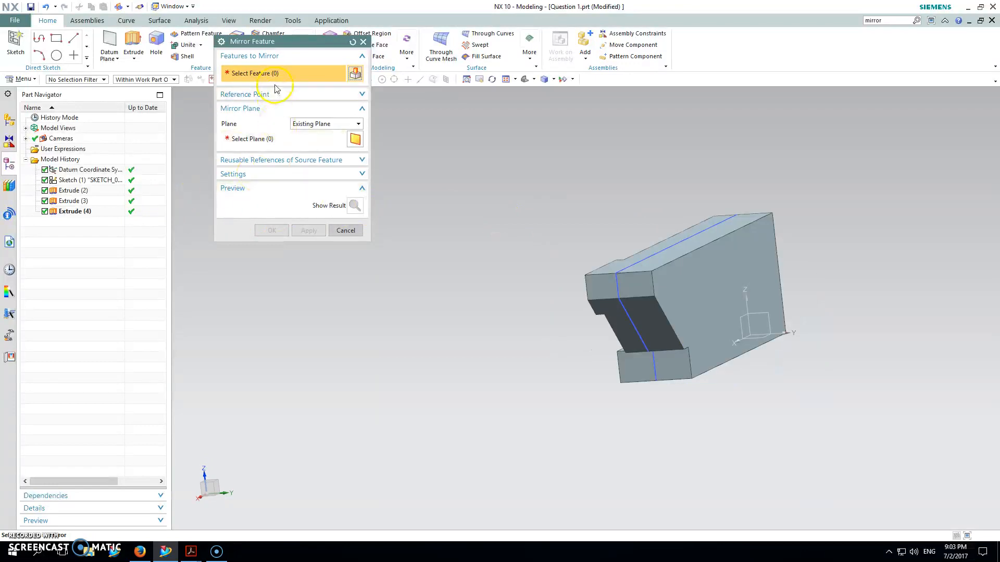
left_click(72, 191)
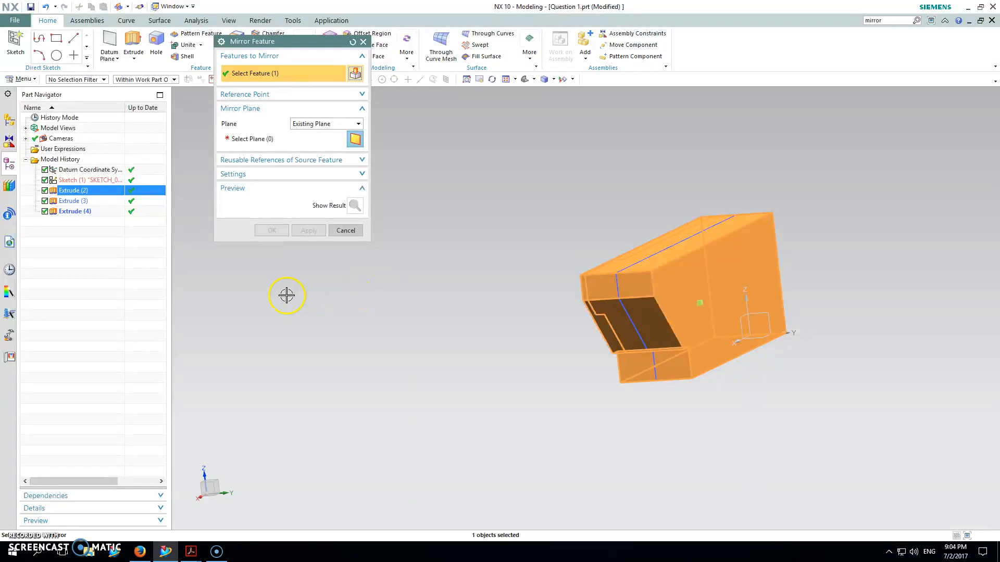
left_click(77, 202)
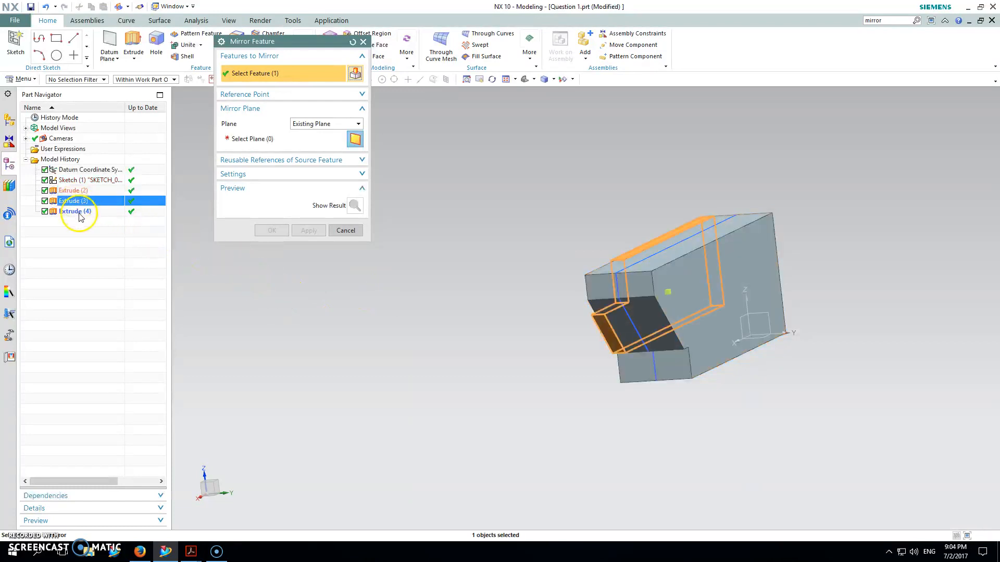
left_click(80, 212, "ctrl")
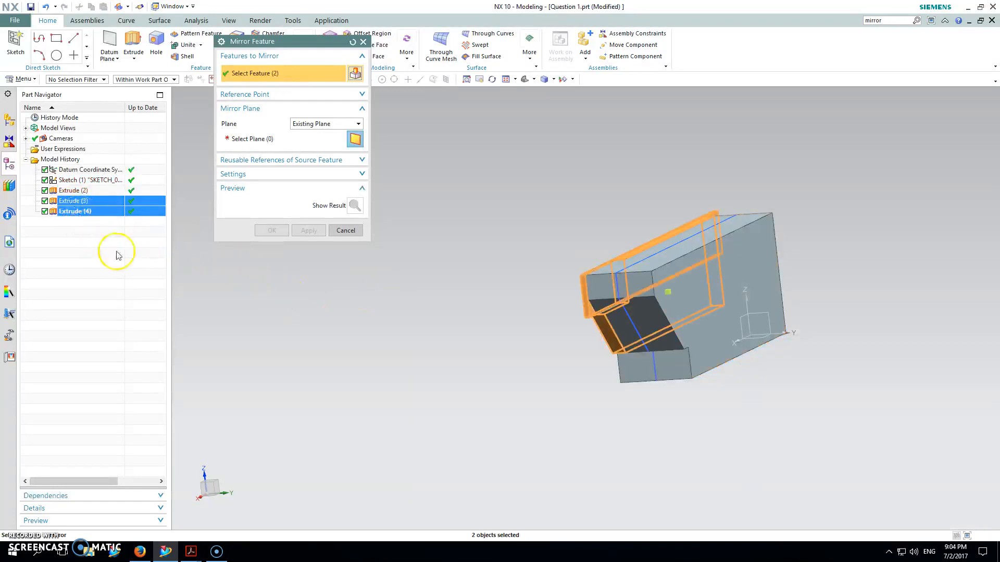
mouse_move(499, 272)
middle_mouse_down()
mouse_move(527, 271)
mouse_move(511, 264)
middle_mouse_up()
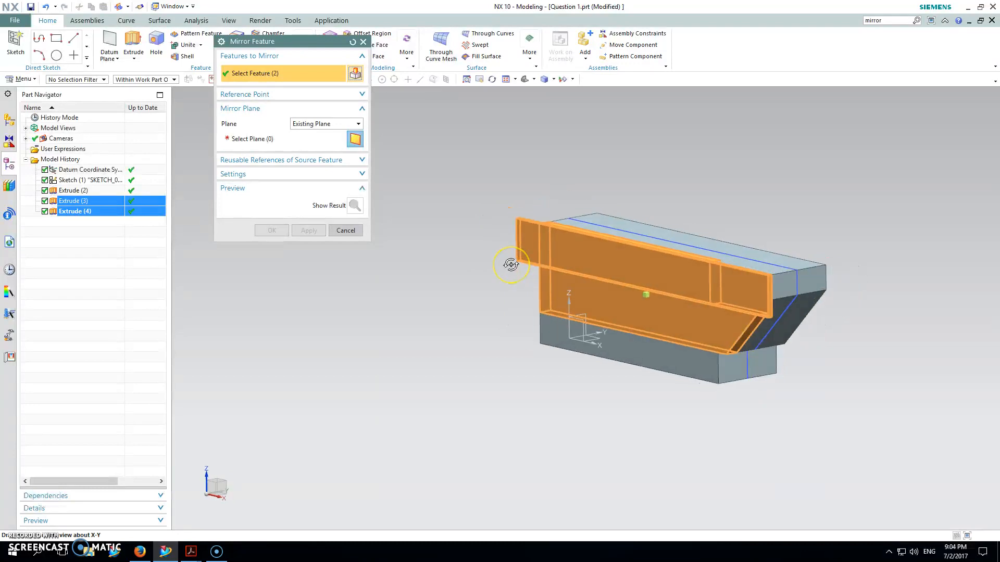
key("Escape")
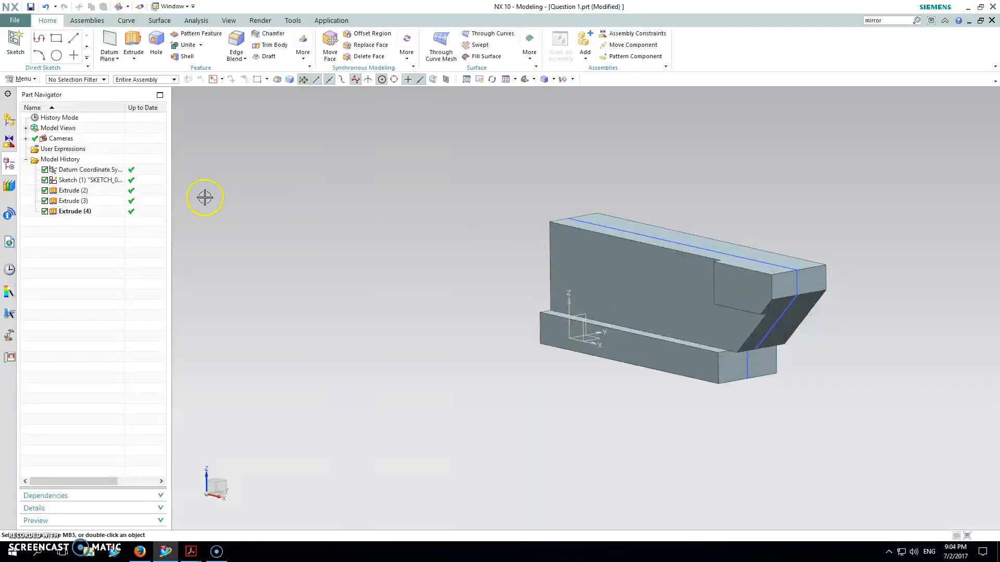
Edit the base profile sketch with rollback and draw a rectangle about 44 by 15 mm inside the profile.
right_click(72, 181)
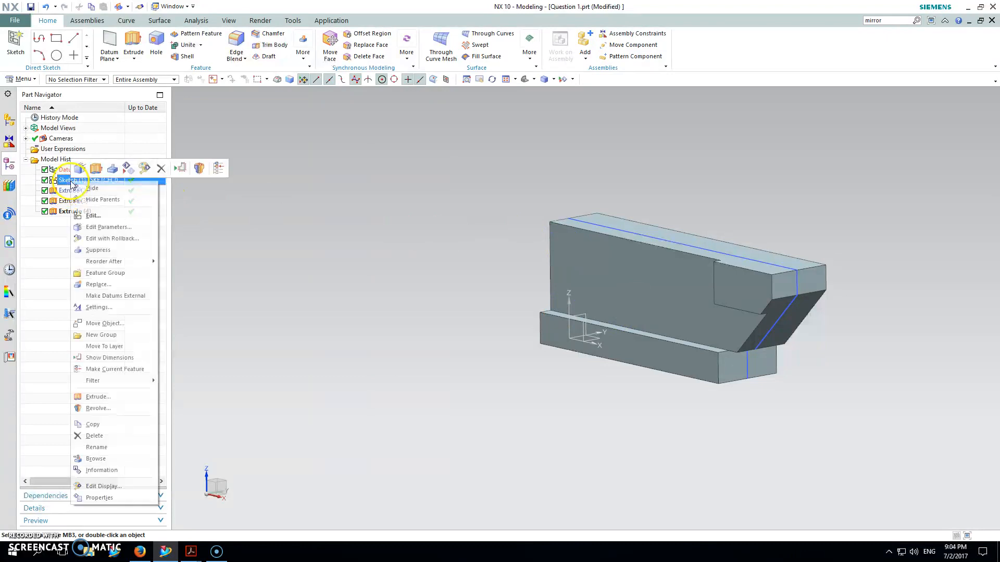
left_click(102, 241)
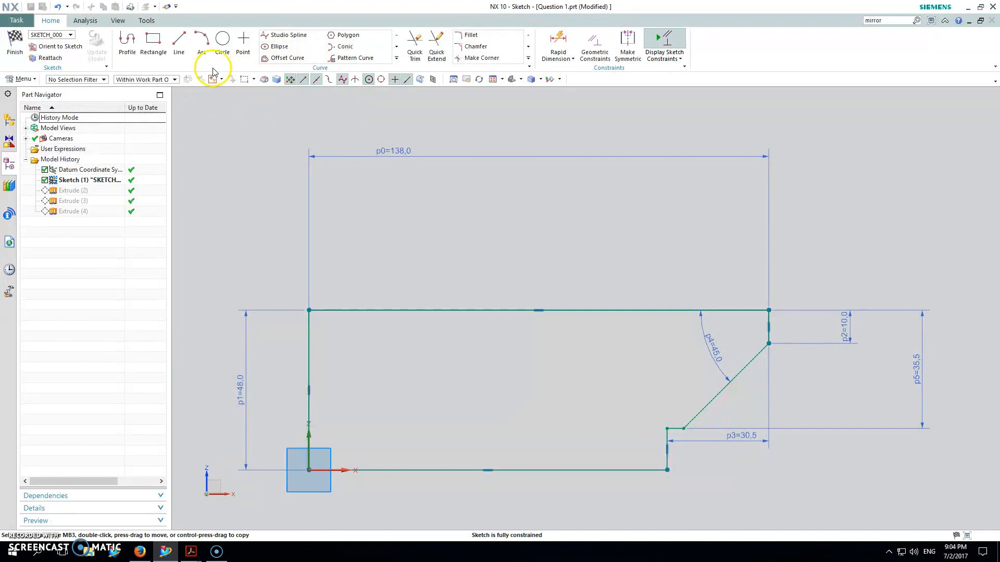
left_click(152, 39)
left_click(398, 353)
left_click(545, 403)
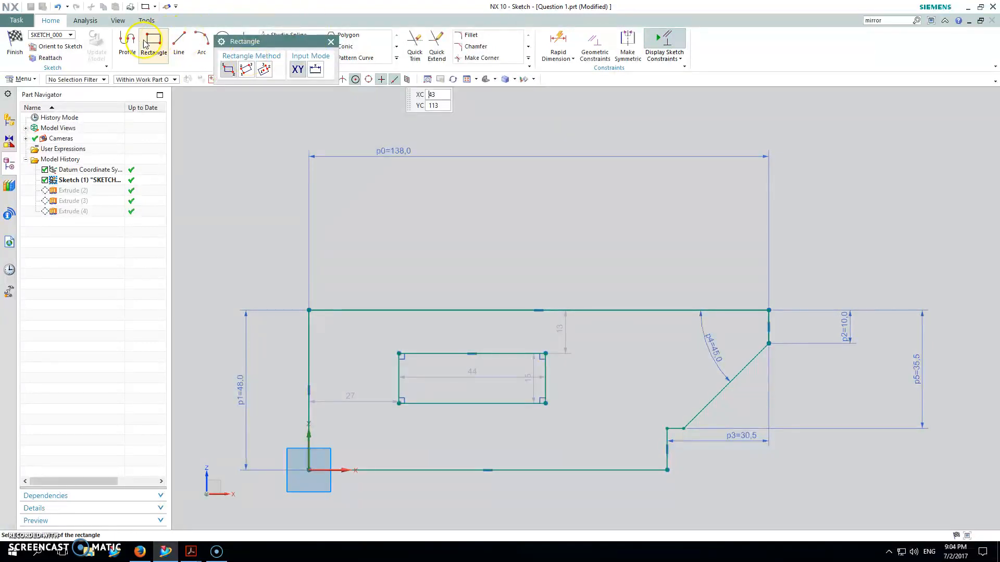
key("Escape")
Add an outward semicircular arc of 7.5 mm radius at each short end of the rectangle, centred on the side's midpoint.
left_click(203, 41)
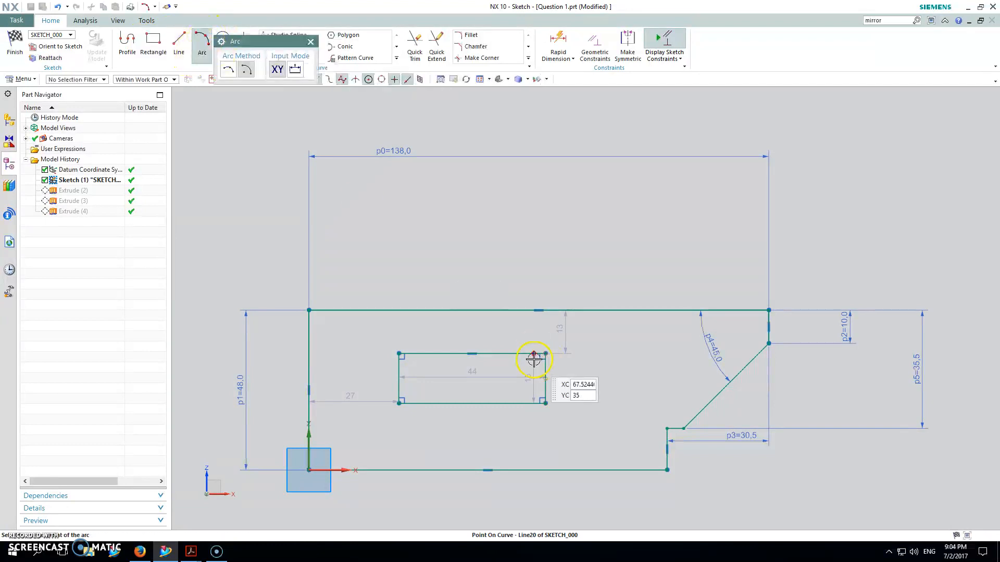
left_click(545, 379)
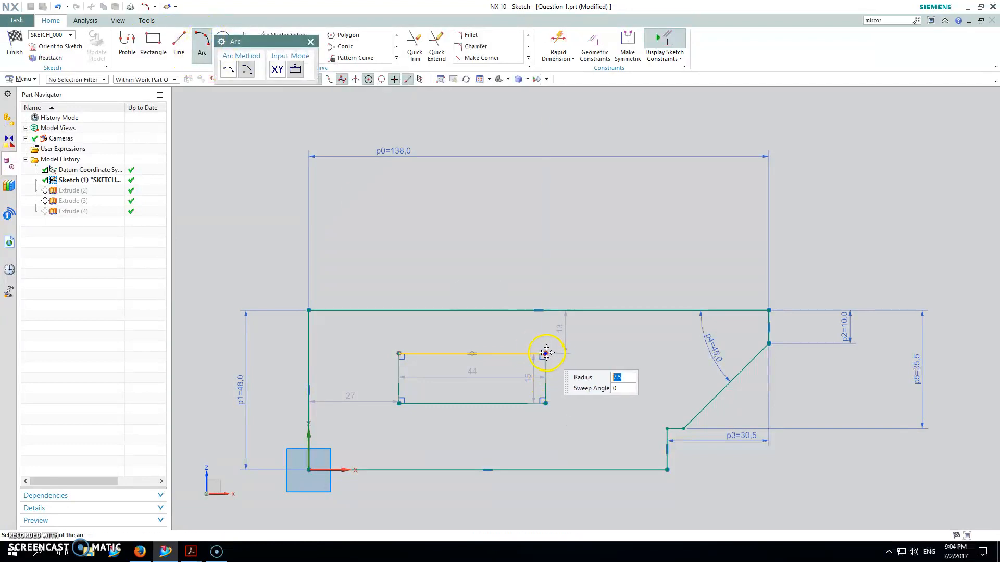
left_click(547, 354)
left_click(545, 403)
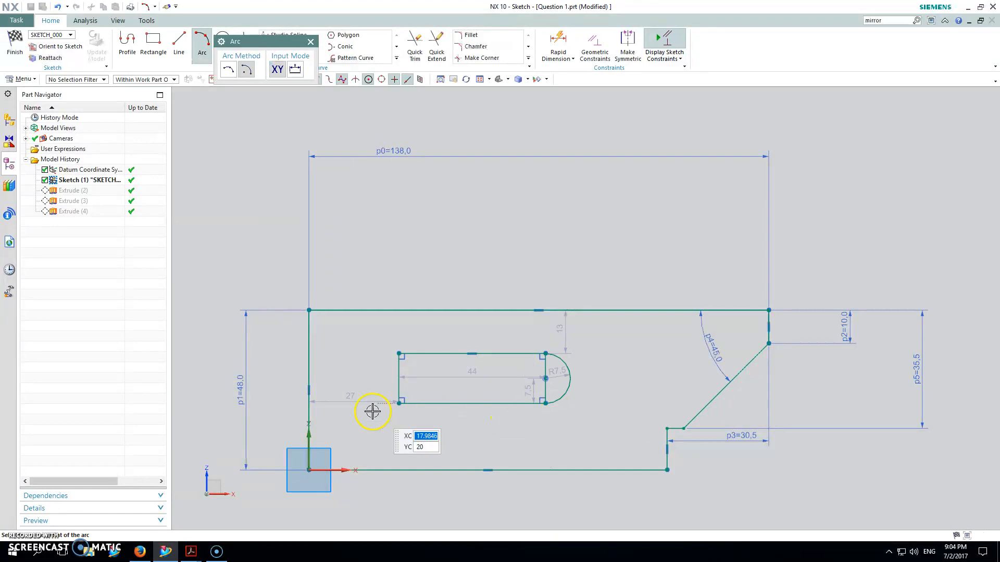
left_click(399, 403)
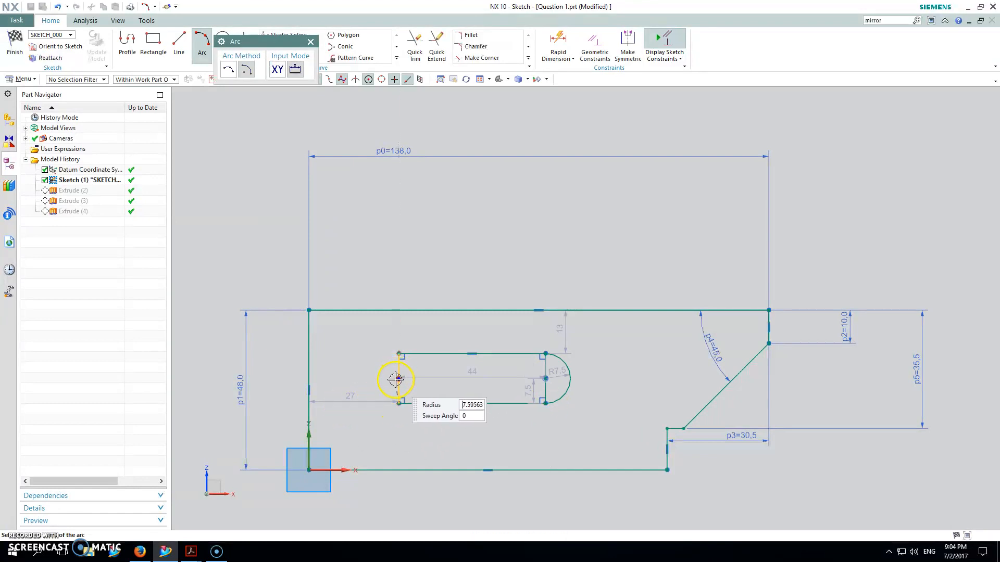
key("Escape")
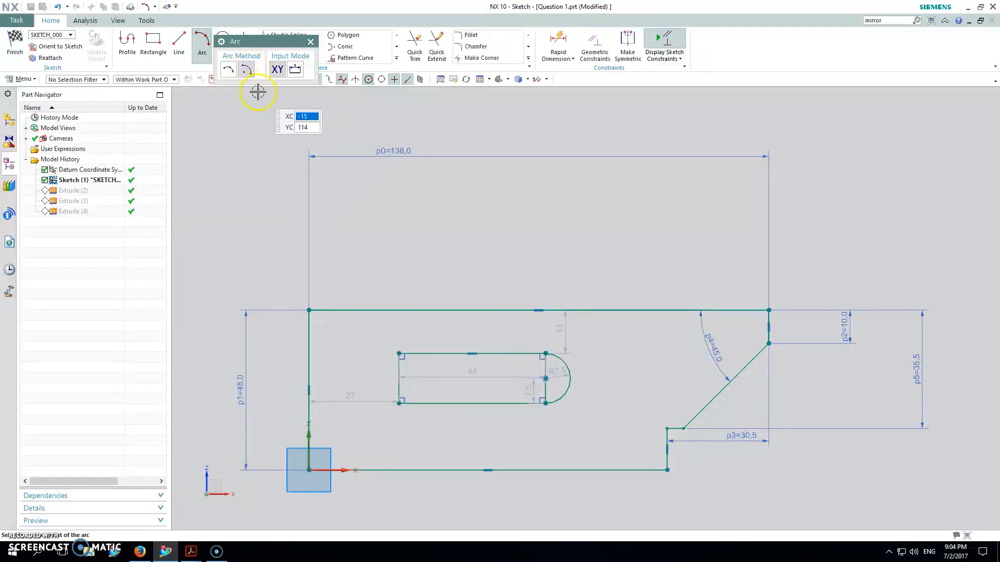
left_click(399, 380)
left_click(399, 354)
left_click(399, 402)
key("Escape")
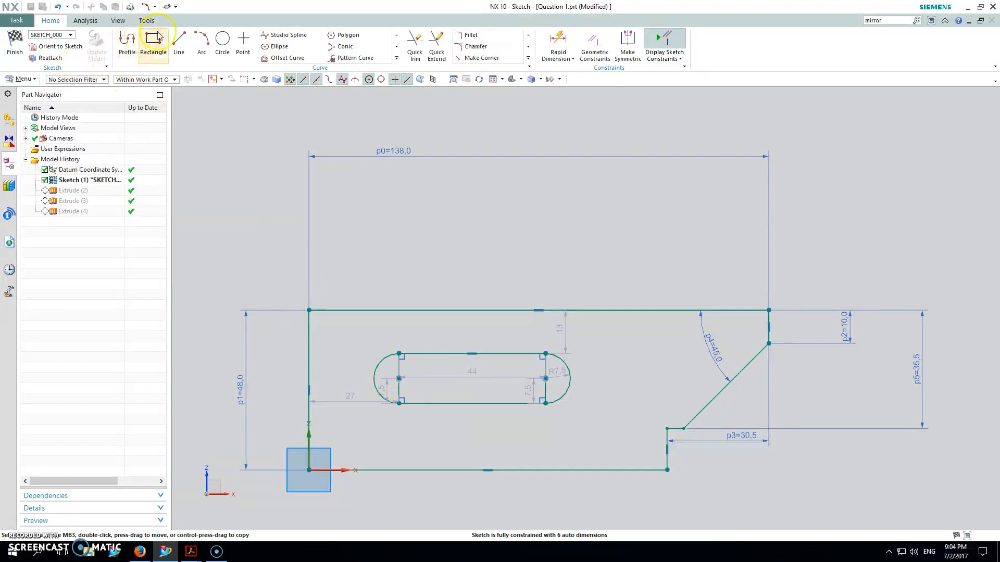
Trim away the rectangle's two short vertical sides inside the arcs to leave a slot outline.
left_click(415, 44)
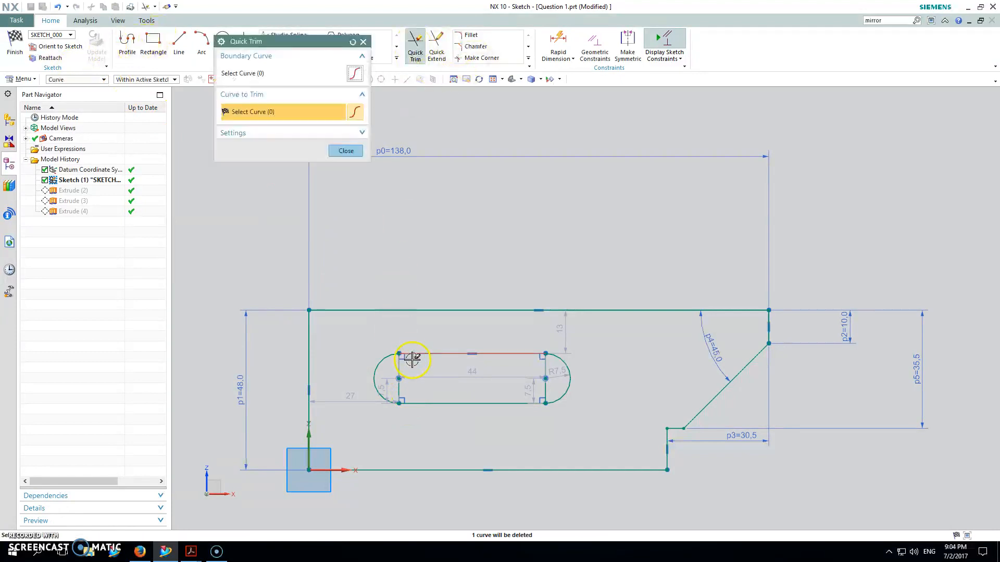
left_click(546, 371)
middle_click(482, 412)
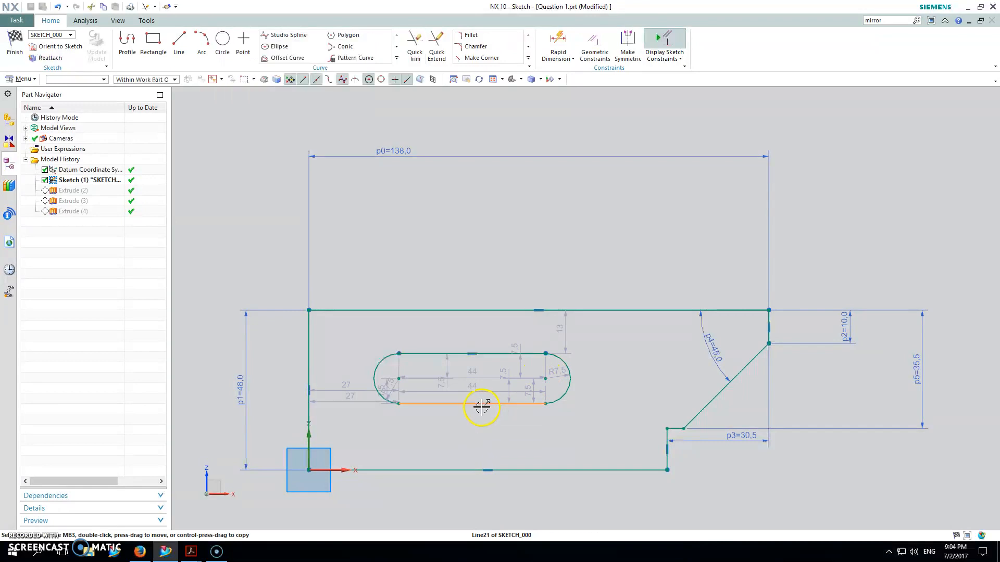
right_click(481, 407)
left_click(590, 420)
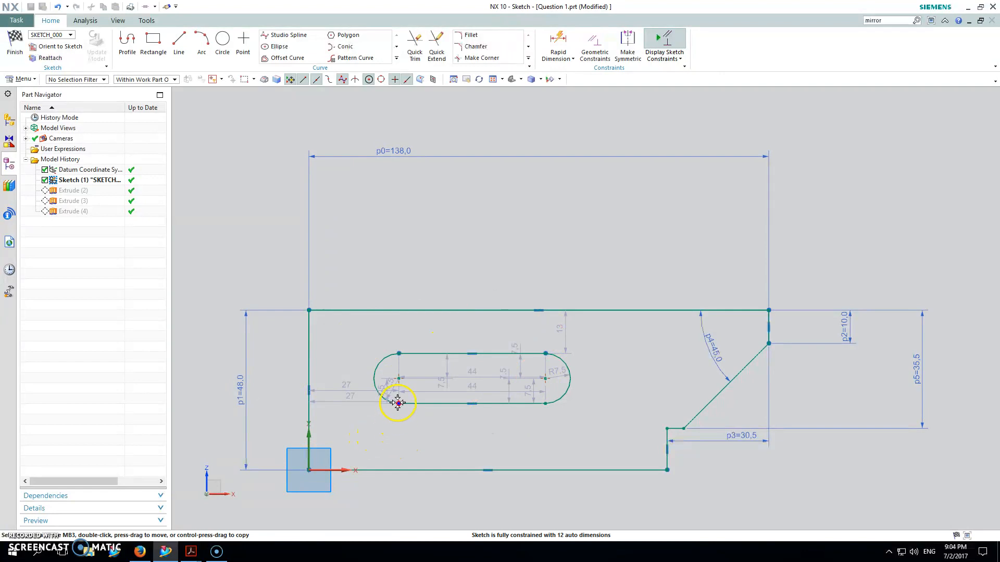
Pull the slot's lower line away from the arcs and make each of its endpoints coincident with the adjoining arc's lower end.
left_click_drag(422, 412, 427, 447)
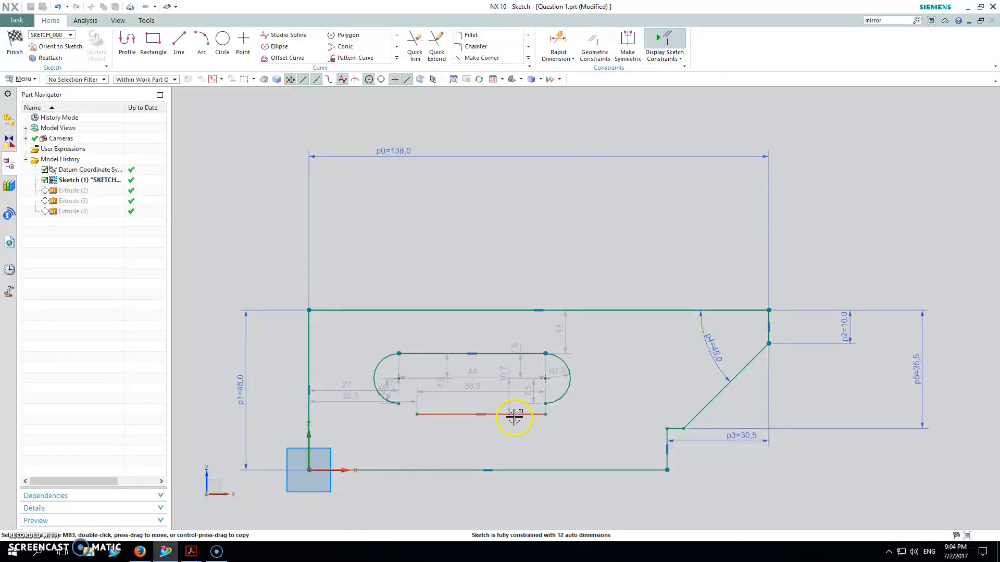
left_click_drag(443, 419, 446, 427)
left_click(545, 427)
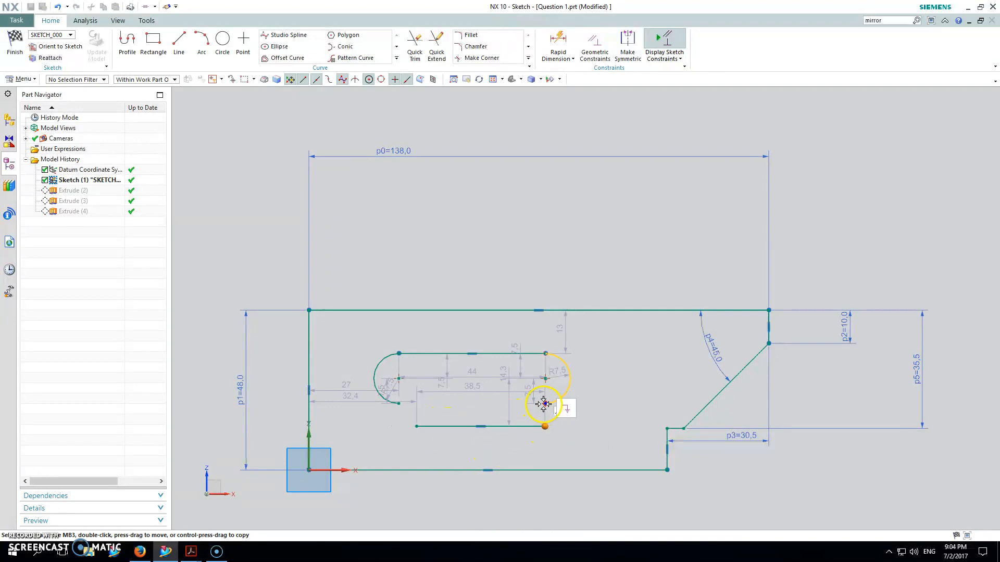
left_click(543, 404)
left_click(566, 387)
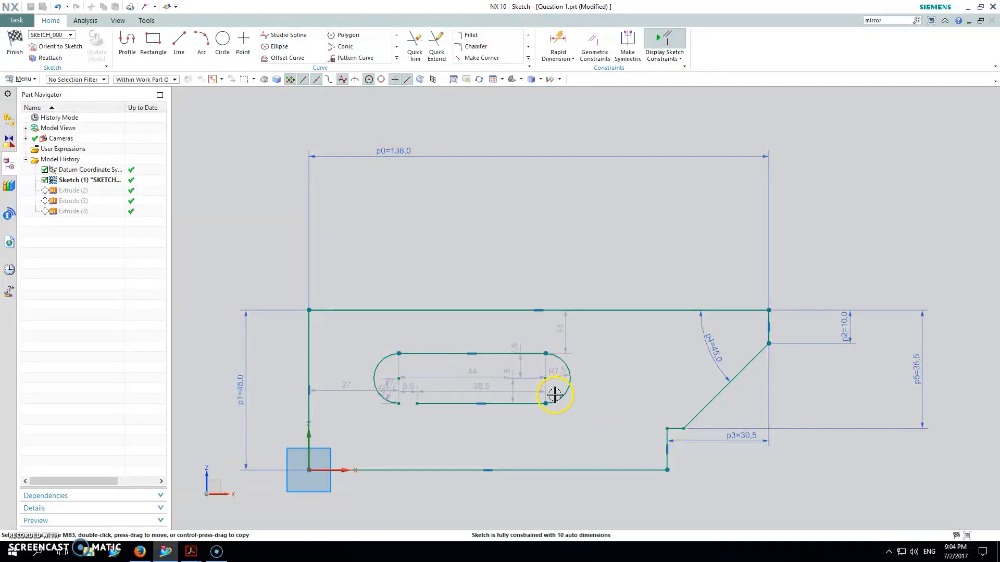
left_click(417, 404)
left_click(399, 404)
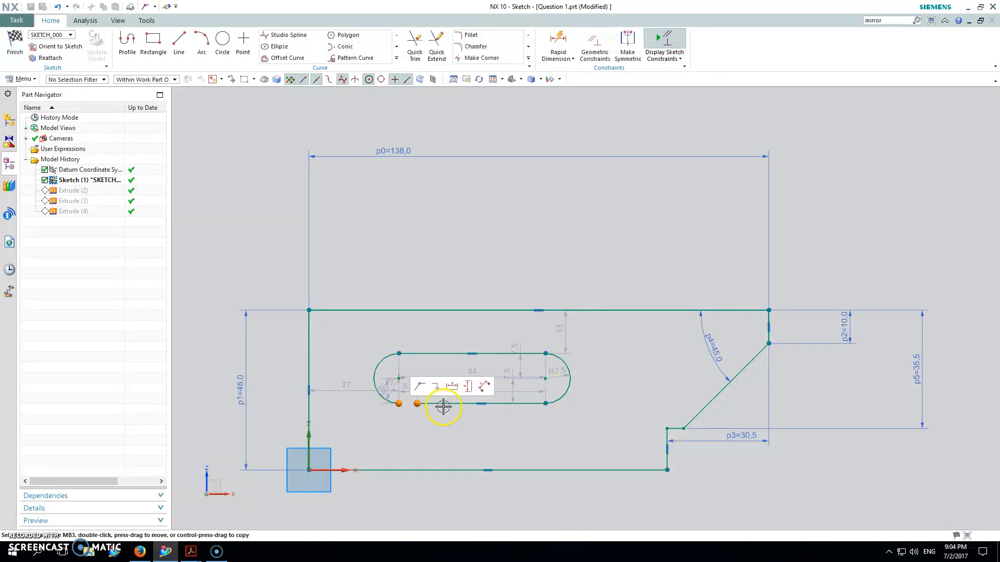
left_click(420, 387)
Move the slot's upper line up until the arcs are about 10.4 mm in radius and make the right arc tangent to both lines.
mouse_move(423, 351)
left_mouse_down()
mouse_move(424, 328)
mouse_move(408, 328)
mouse_move(415, 333)
left_mouse_up()
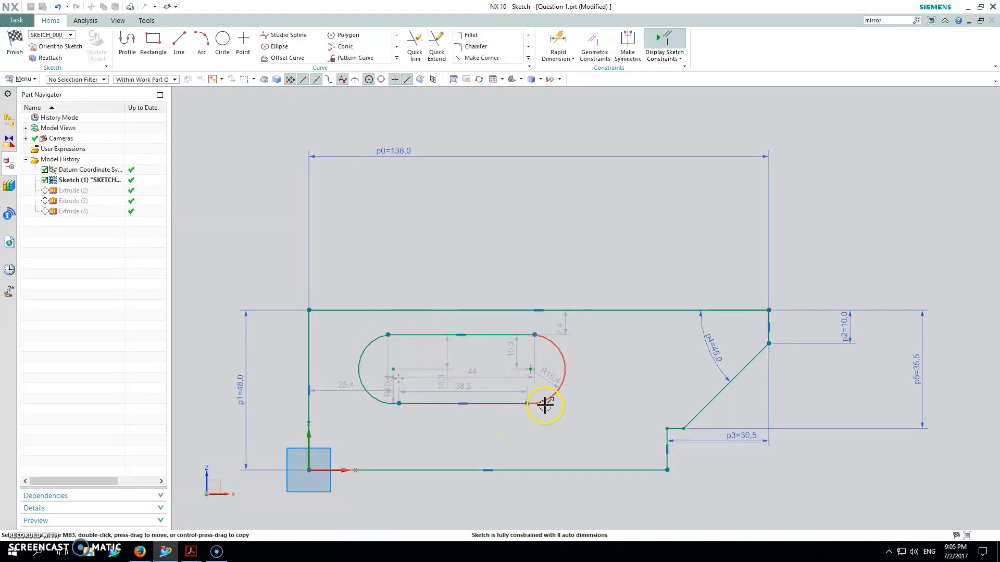
left_click(494, 407)
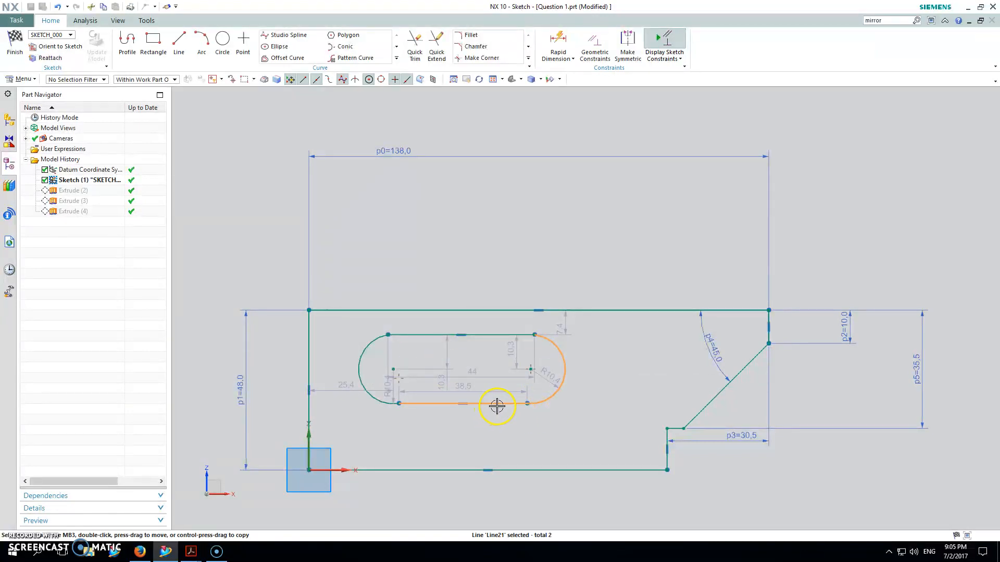
left_click(597, 393)
left_click(557, 346)
left_click(522, 335)
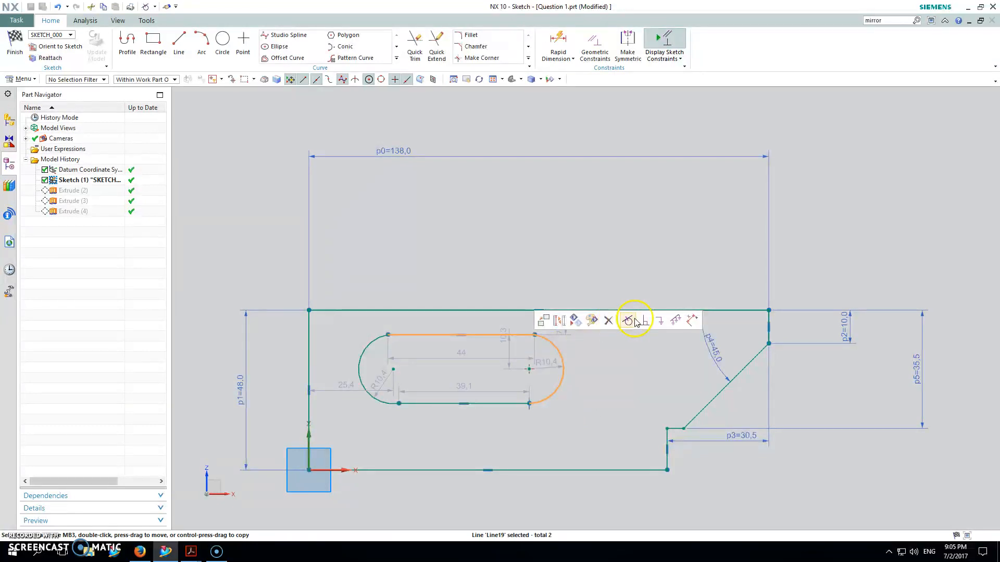
left_click(635, 320)
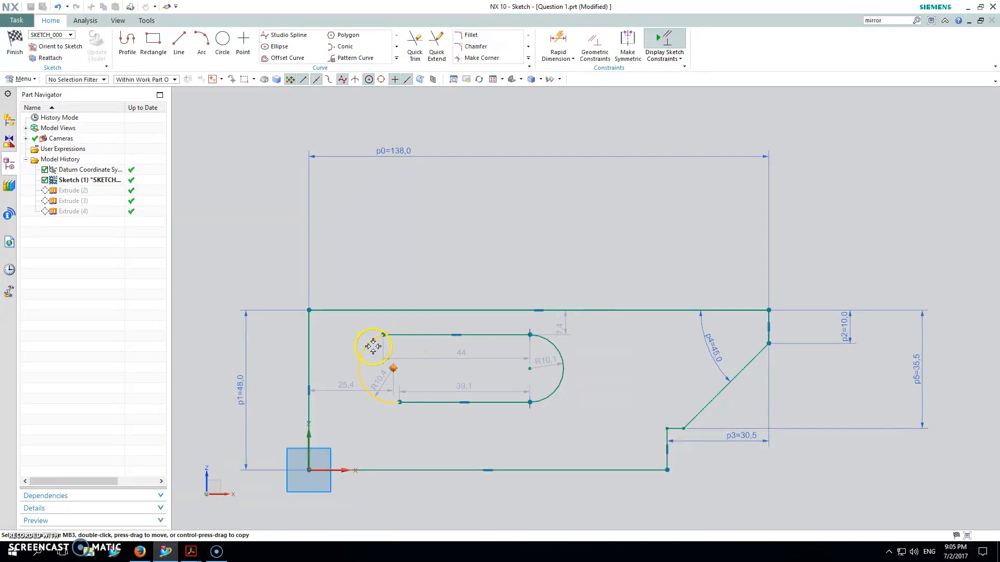
left_click(417, 336)
left_click(372, 339)
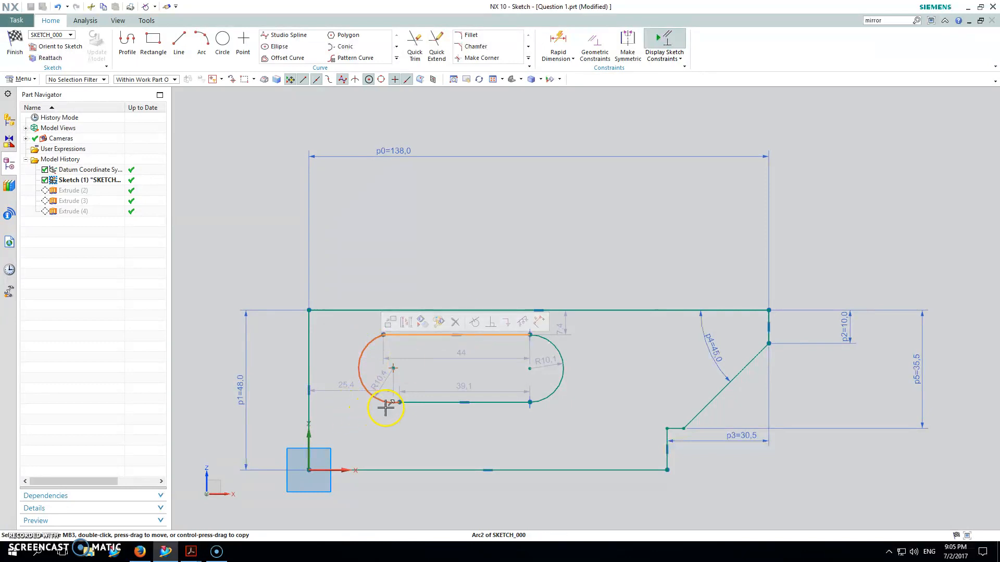
left_click(450, 409)
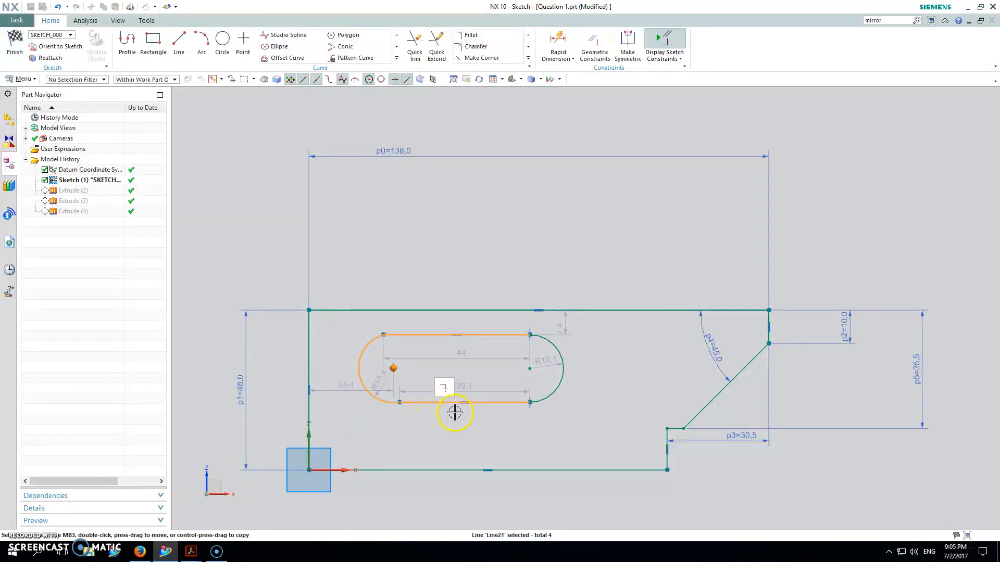
key("Escape")
Make the slot's left arc tangent to both its lower and upper horizontal lines.
left_click(391, 401)
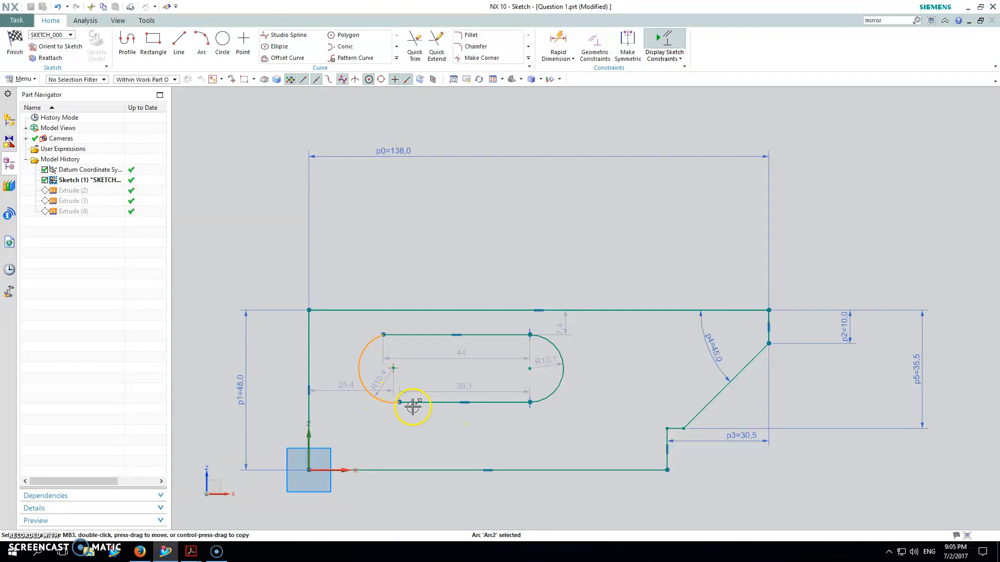
left_click(422, 403)
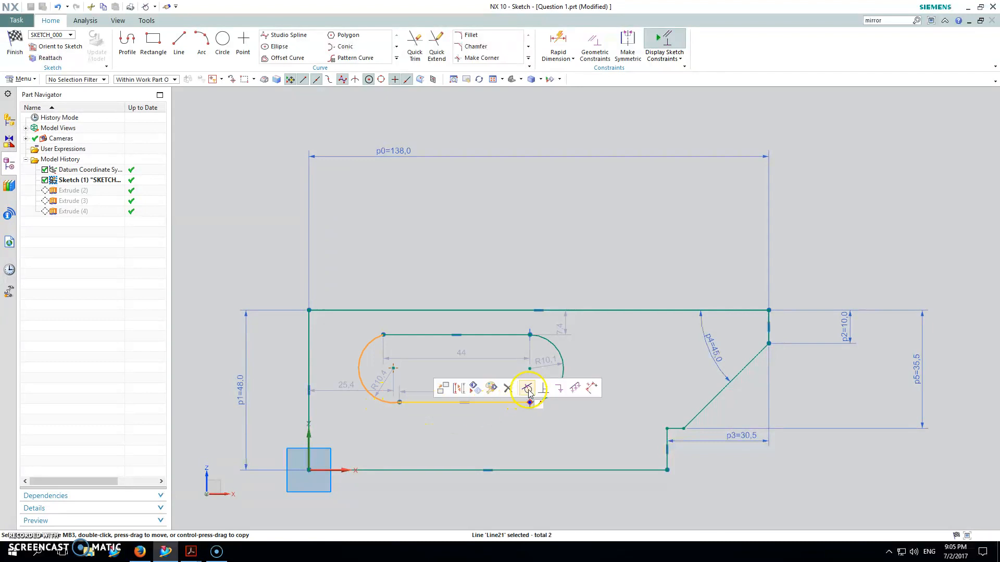
left_click(528, 388)
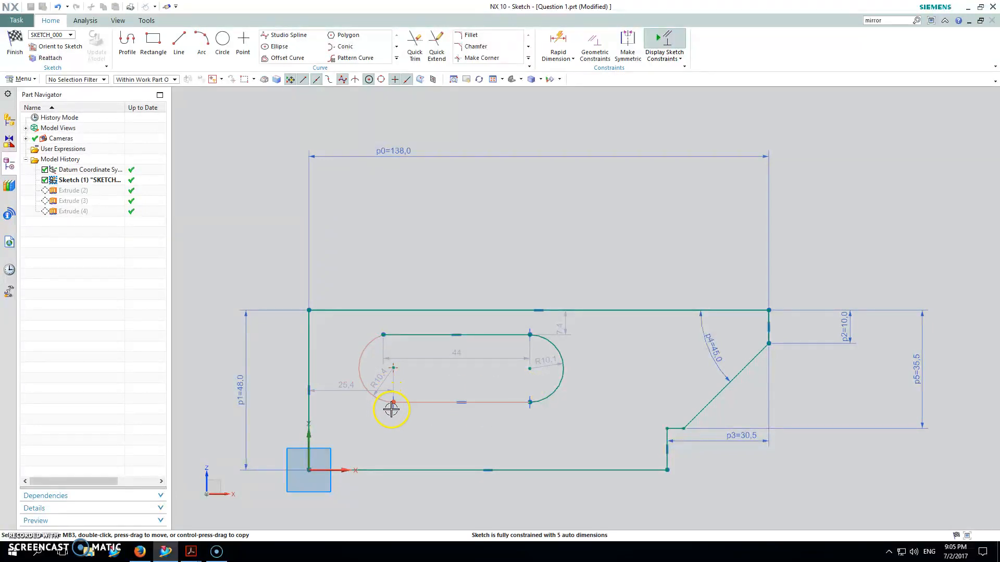
left_click(394, 335)
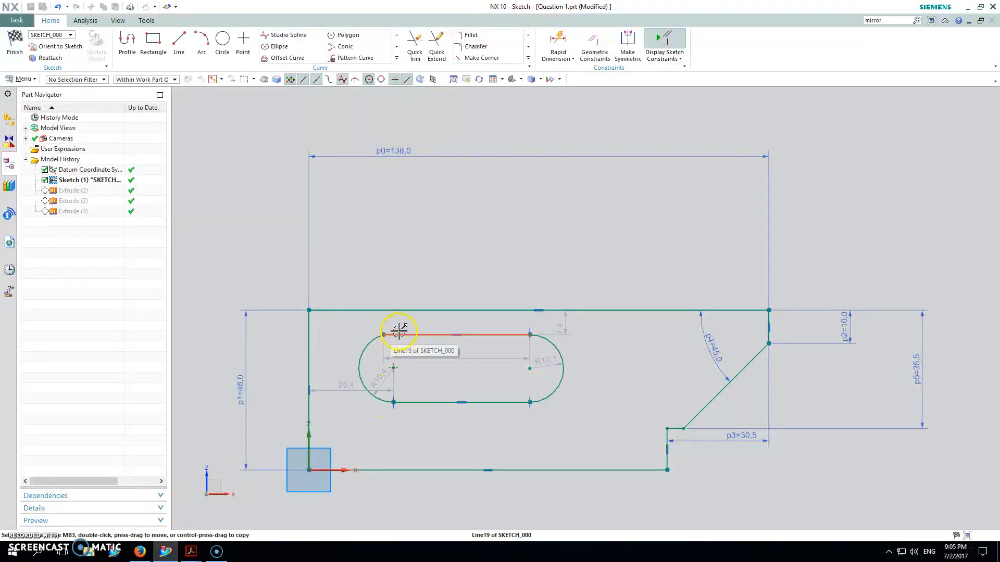
left_click(364, 342)
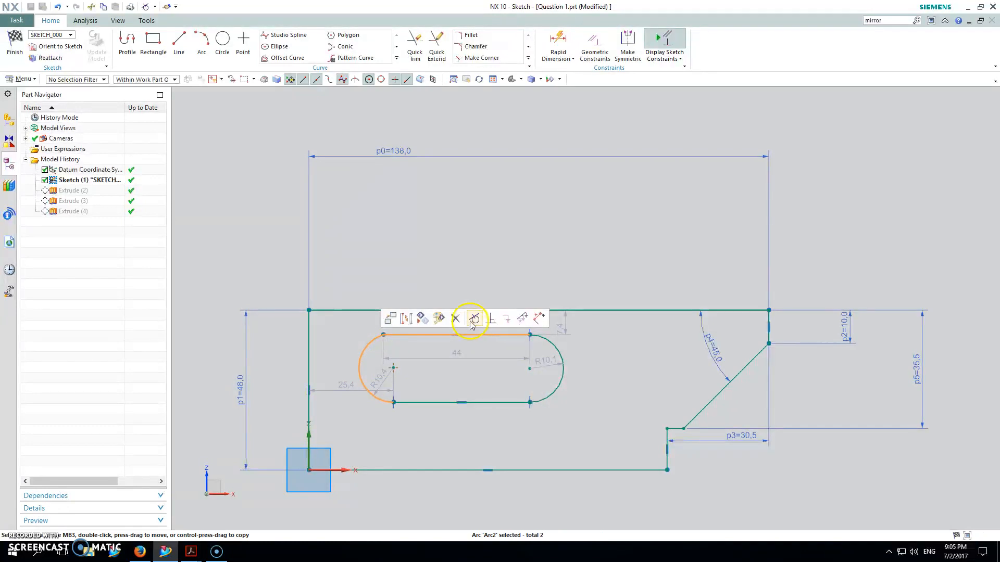
left_click(474, 318)
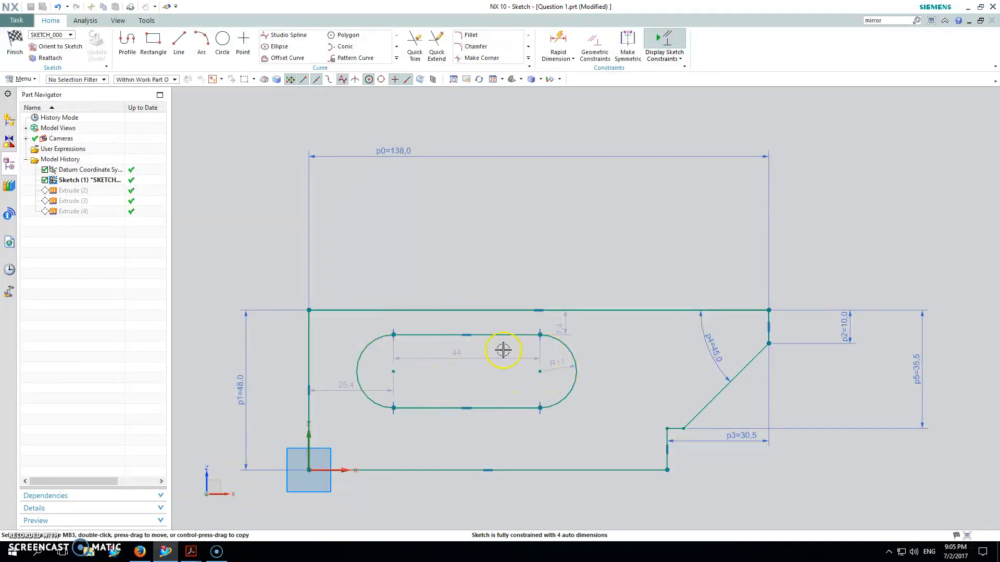
Set the slot's end radius to 5.5 mm and the distance between its arc centres to 49 mm.
double_click(564, 365)
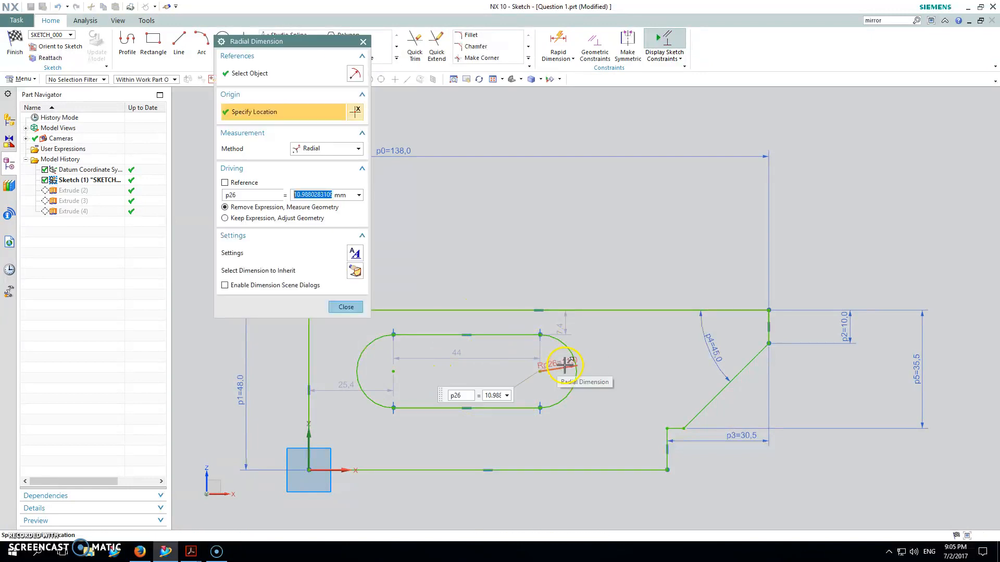
type("5.5")
key("Return")
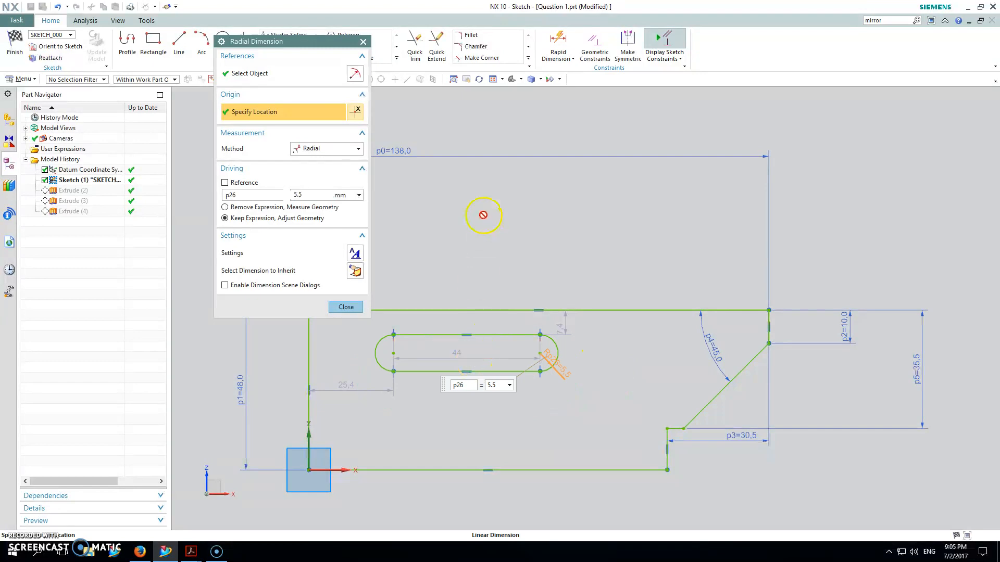
double_click(450, 354)
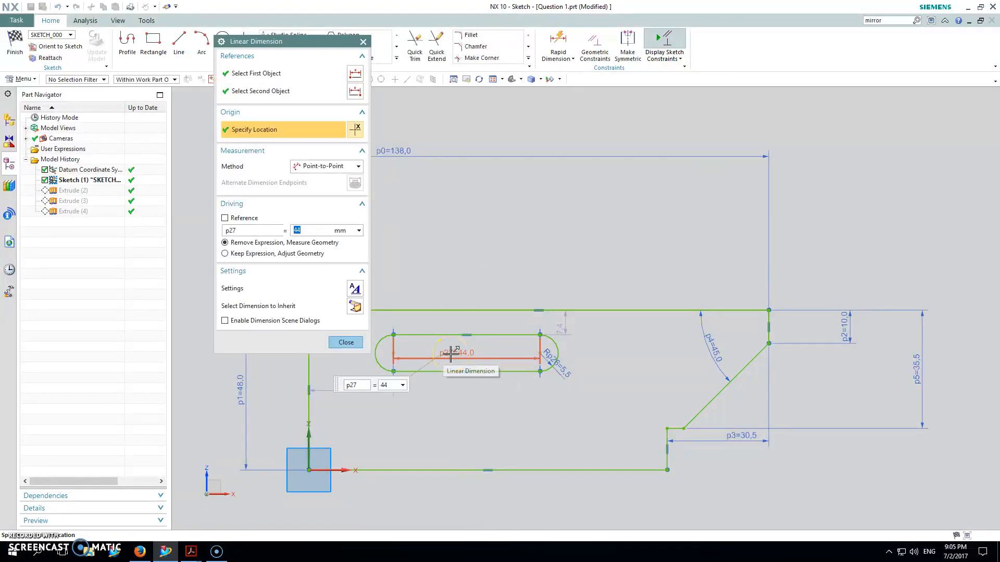
type("49")
key("Return")
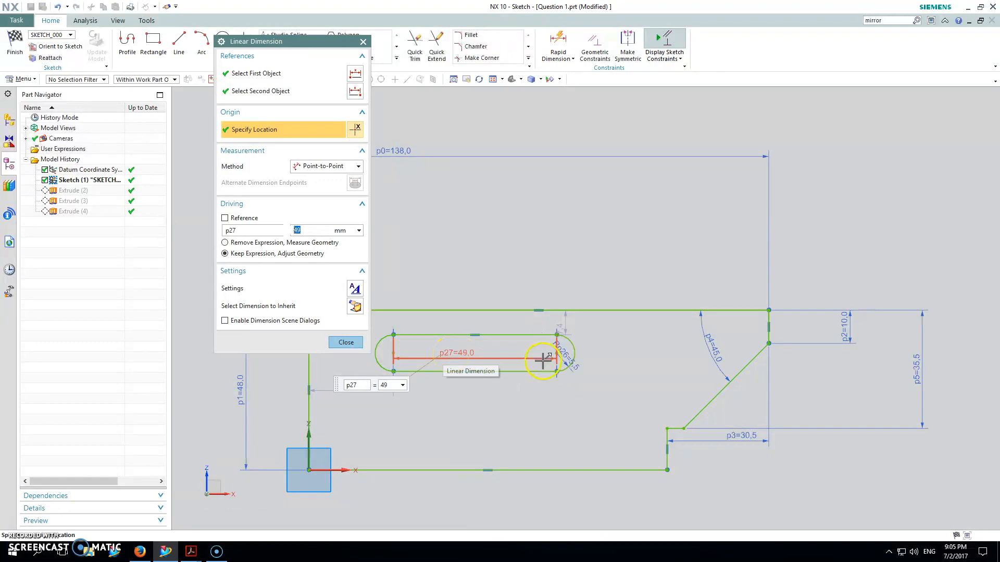
Place the slot's horizontal position dimension above the profile and set it to 30.5 mm from the left edge.
left_click(556, 40)
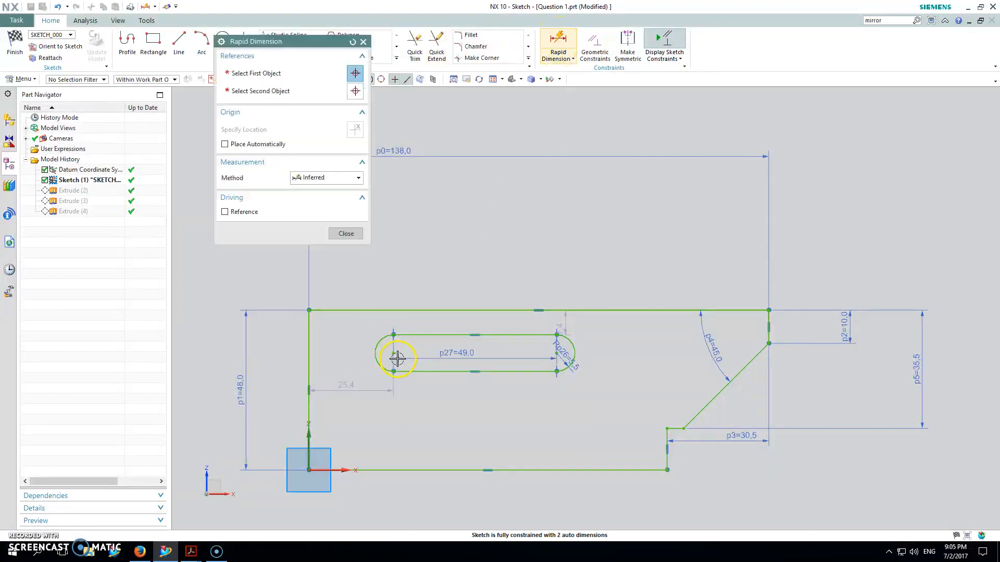
key("Escape")
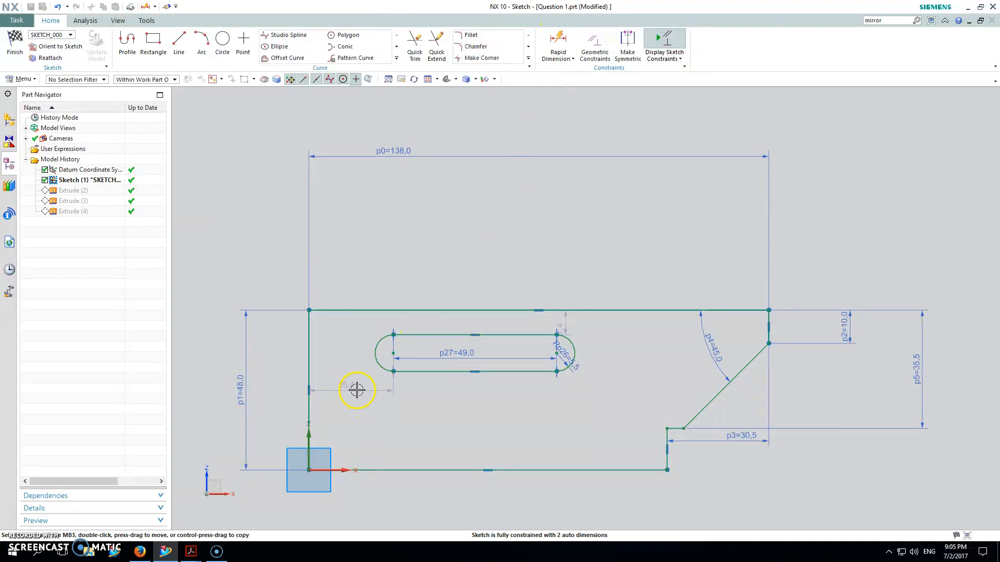
double_click(357, 390)
left_click_drag(360, 397, 389, 257)
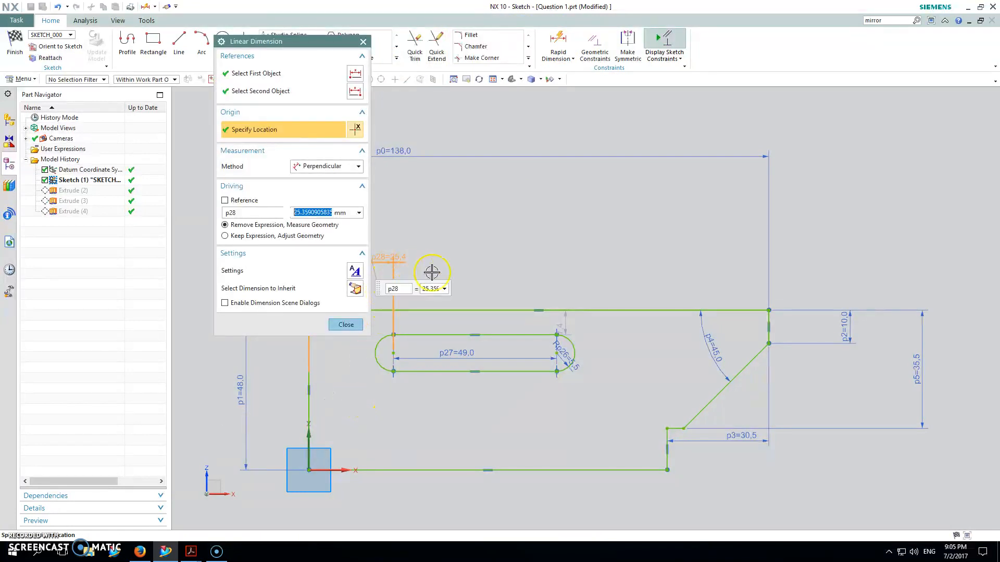
type("30.5")
key("Return")
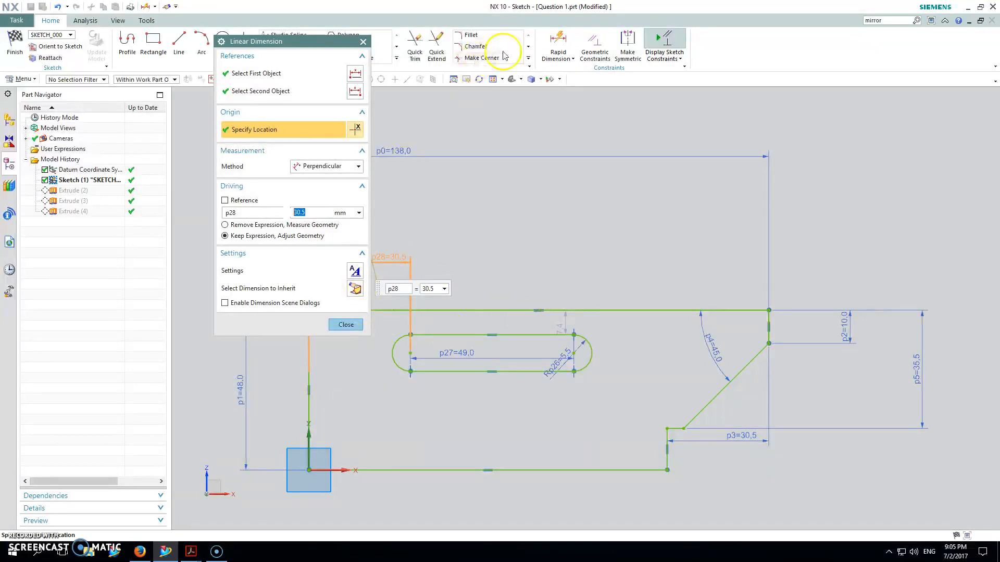
Dimension the slot's left arc centre 17.5 mm below the profile's upper edge.
left_click(558, 41)
left_click(410, 353)
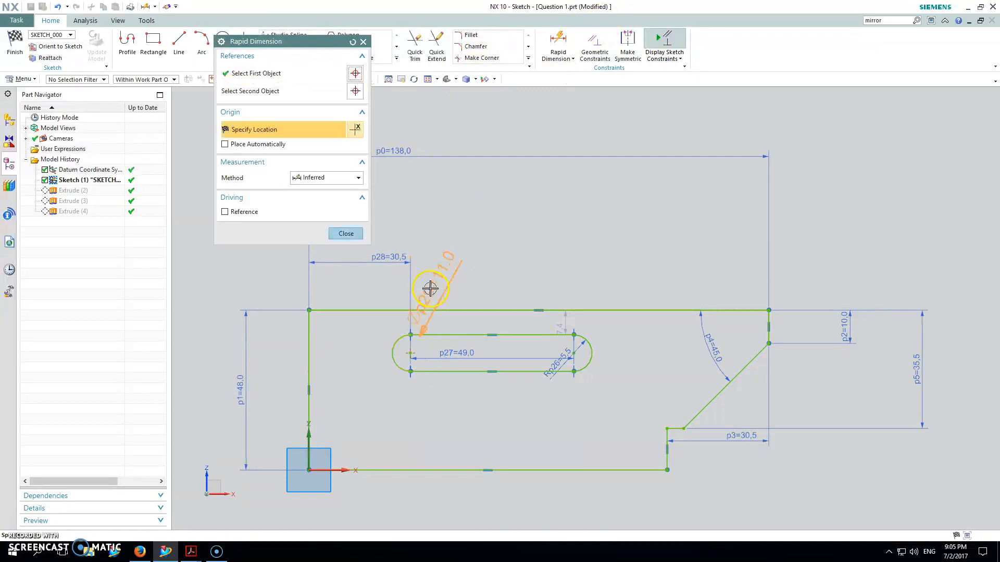
left_click(406, 310)
left_click(357, 336)
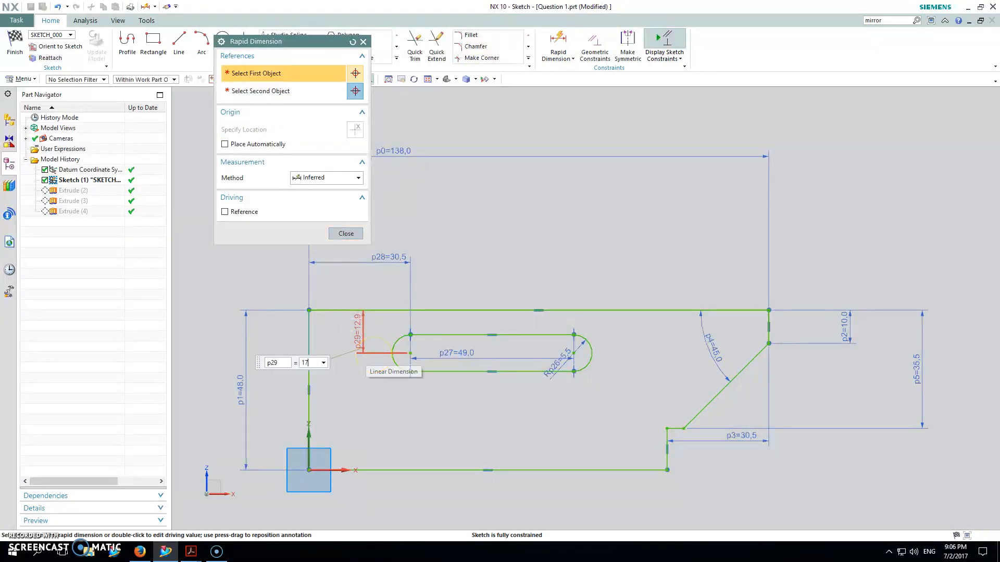
key("Return")
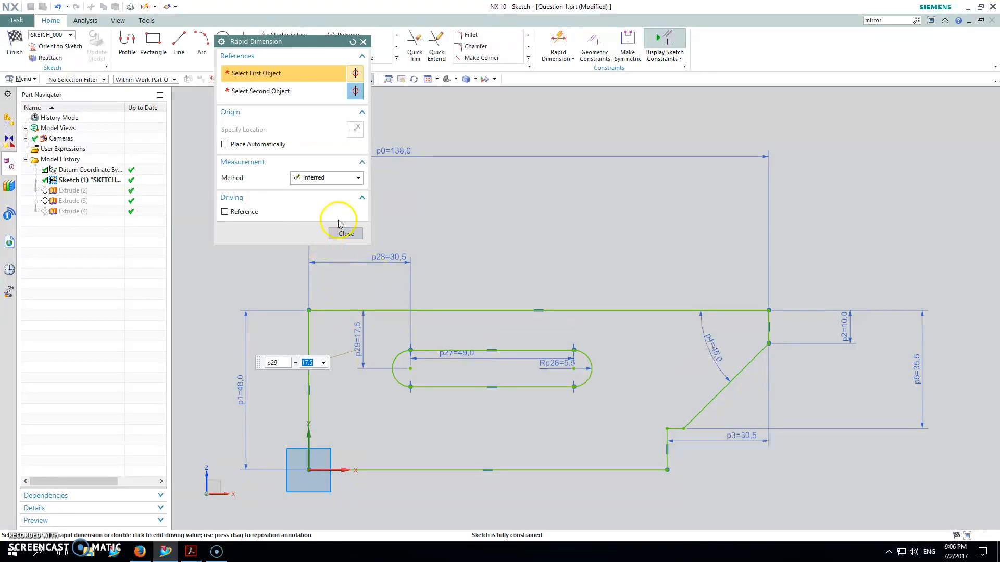
left_click(343, 232)
Move the slot's 49 mm length dimension above the slot outline and finish the sketch to update the model.
left_click_drag(554, 359, 552, 313)
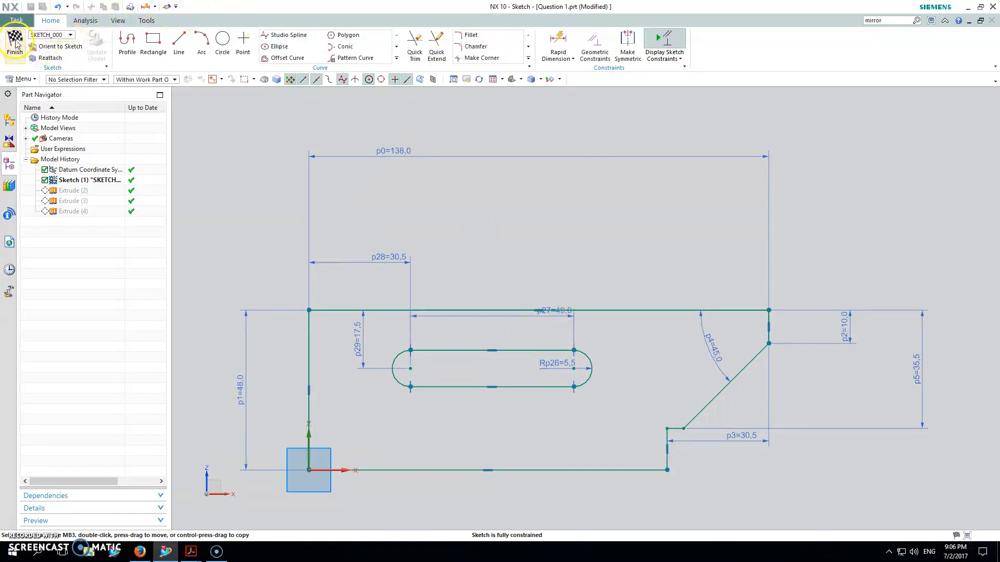
left_click(15, 44)
mouse_move(277, 261)
middle_mouse_down()
mouse_move(527, 339)
mouse_move(677, 320)
mouse_move(676, 335)
mouse_move(556, 368)
middle_mouse_up()
middle_click_drag(698, 306, 477, 201)
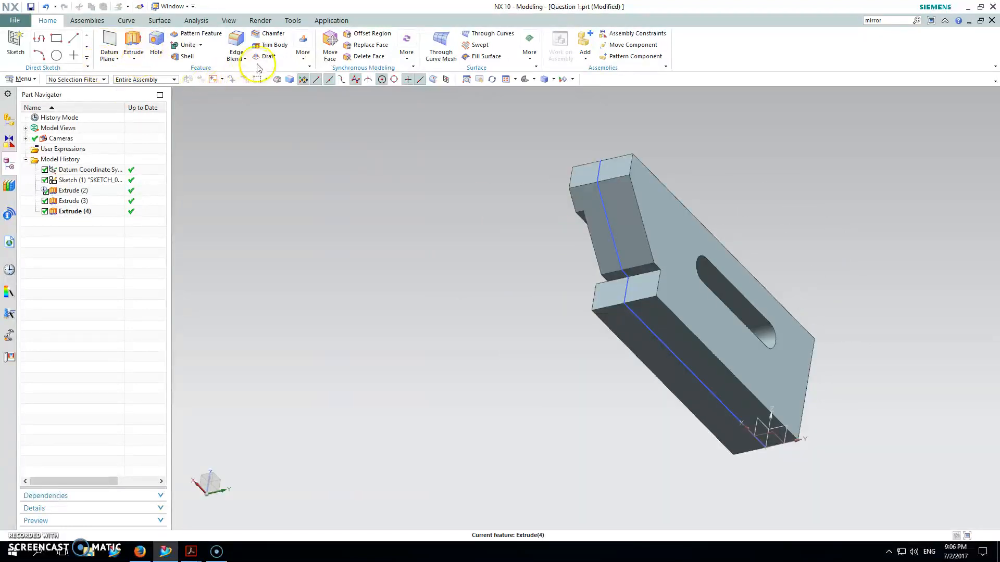
Apply a 2.5 mm edge blend to the slot's edge loops on both sides of the body.
left_click(235, 43)
middle_click_drag(487, 219, 665, 286)
left_click(623, 283)
left_click(677, 282)
middle_click_drag(677, 326, 772, 347)
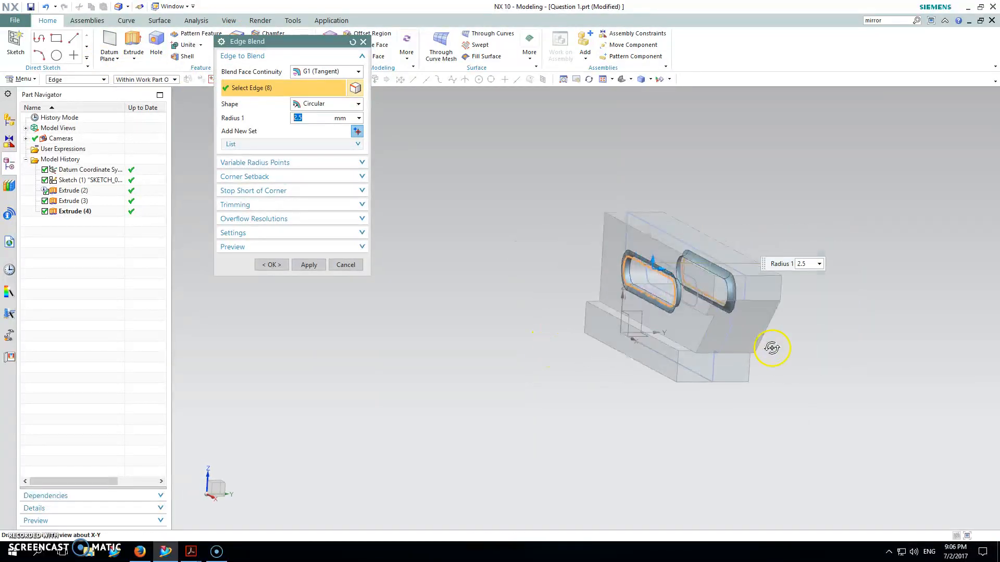
left_click(313, 265)
middle_click_drag(593, 313, 380, 33)
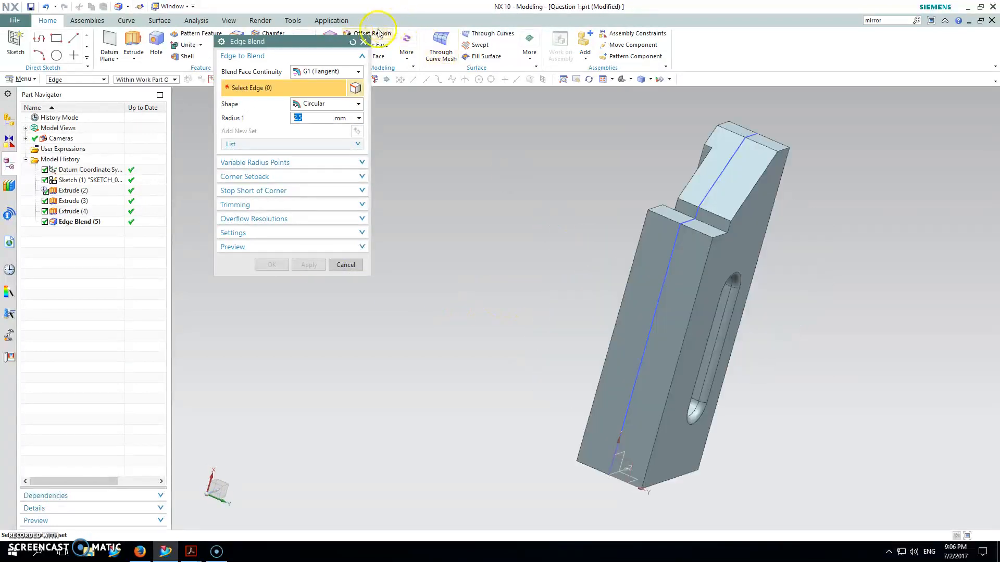
left_click(363, 41)
Set up a Mirror Feature with the three extrudes and the edge blend as the features to mirror.
middle_click_drag(680, 279, 636, 373)
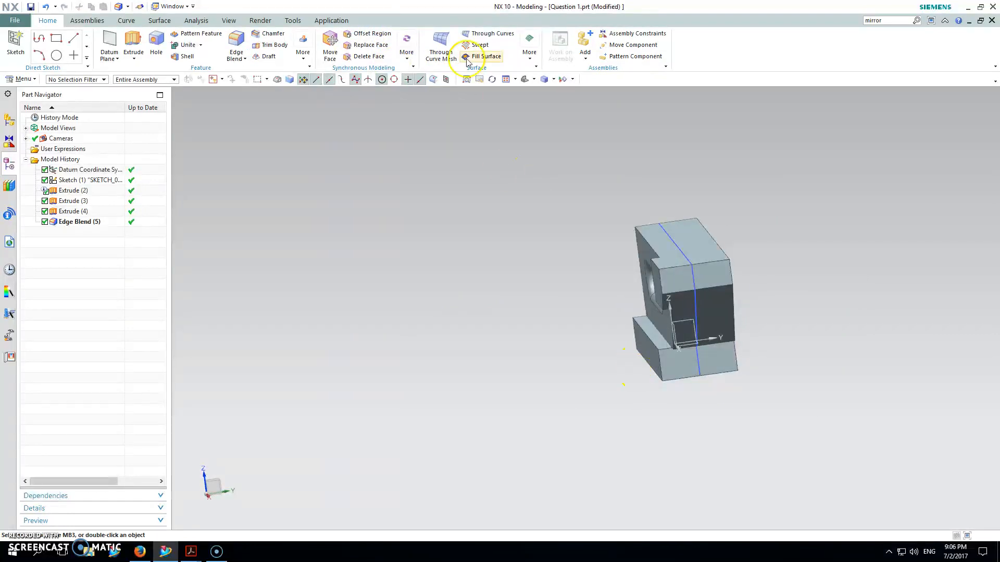
left_click(308, 58)
left_click(323, 82)
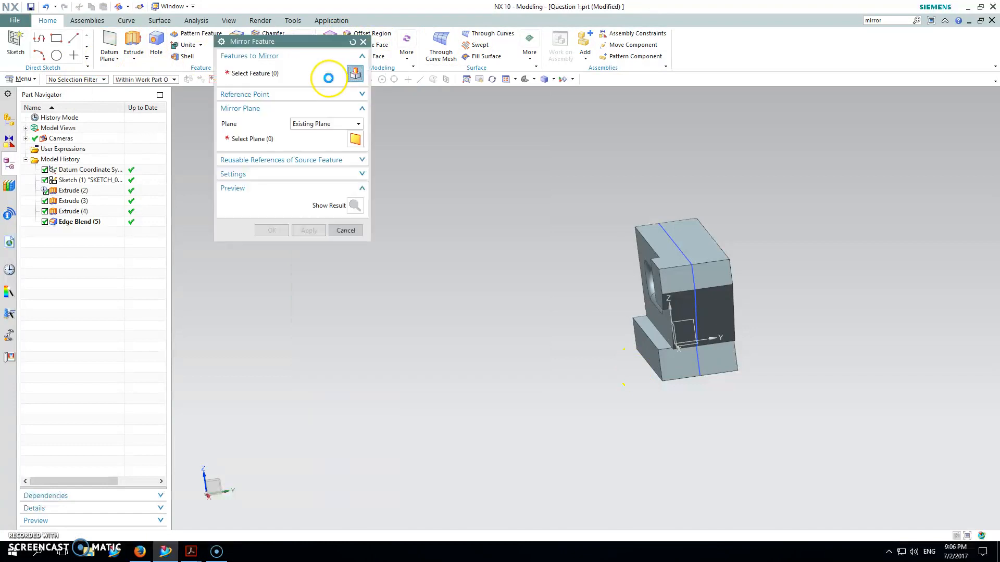
middle_click_drag(583, 203, 231, 185)
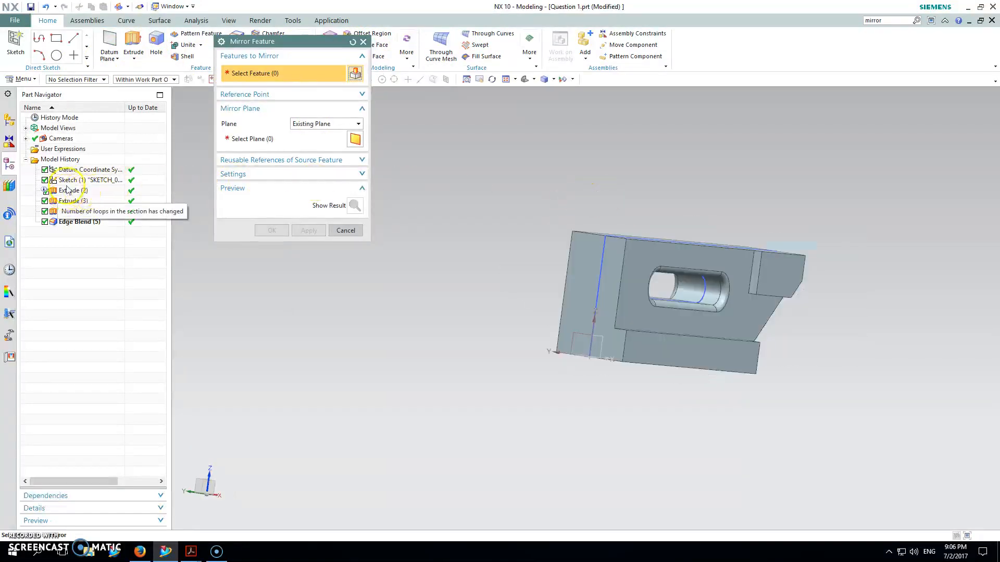
left_click(68, 190)
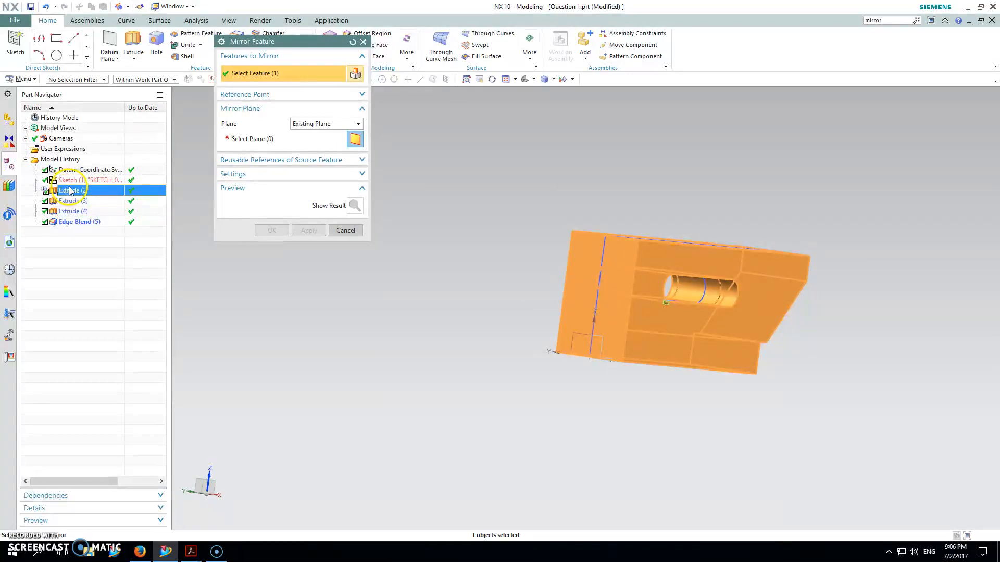
left_click(74, 202)
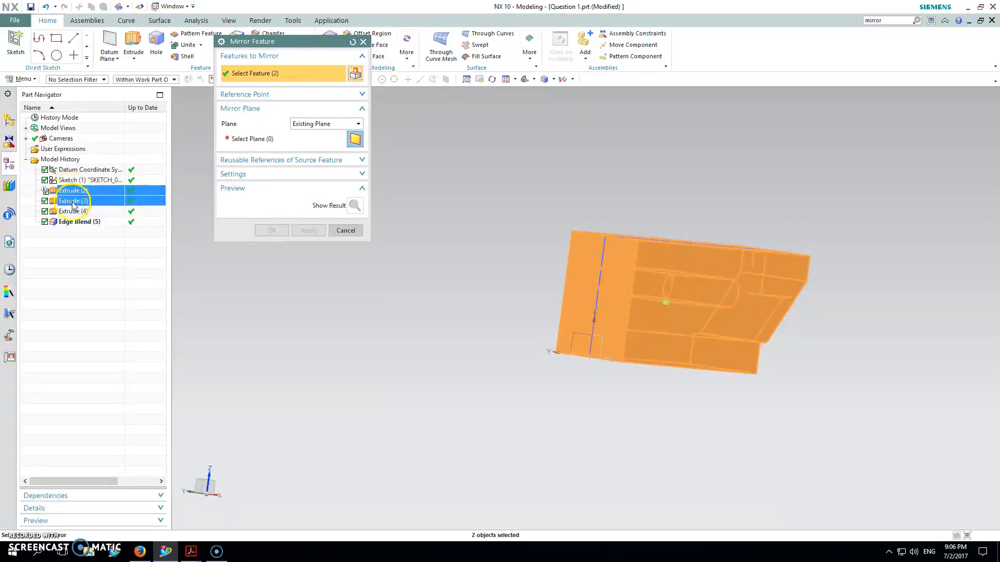
left_click(74, 211)
left_click(77, 221)
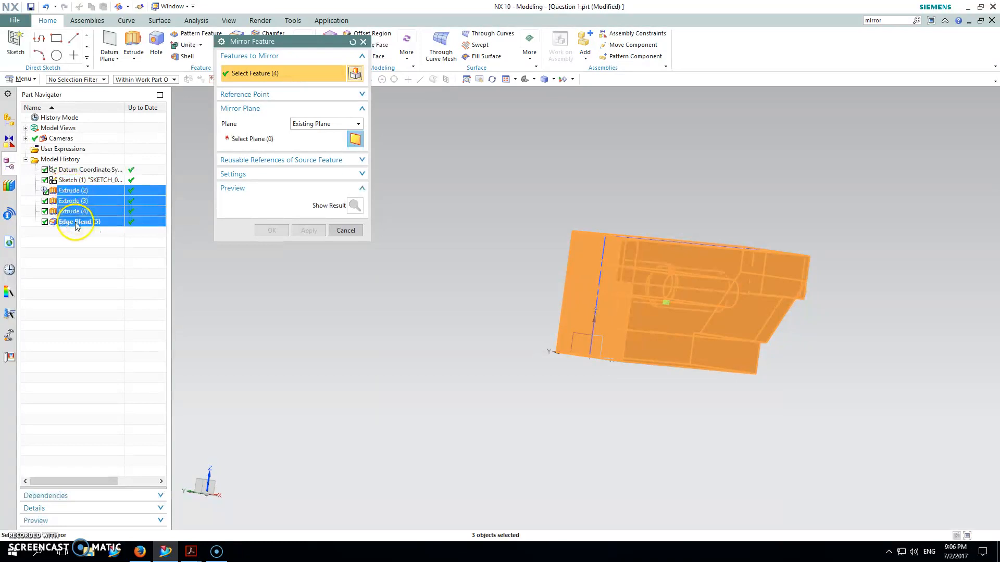
Try to mirror the chosen features about the horizontal XY datum plane, previewing the result before applying it.
left_click(271, 142)
middle_click_drag(528, 242, 574, 261)
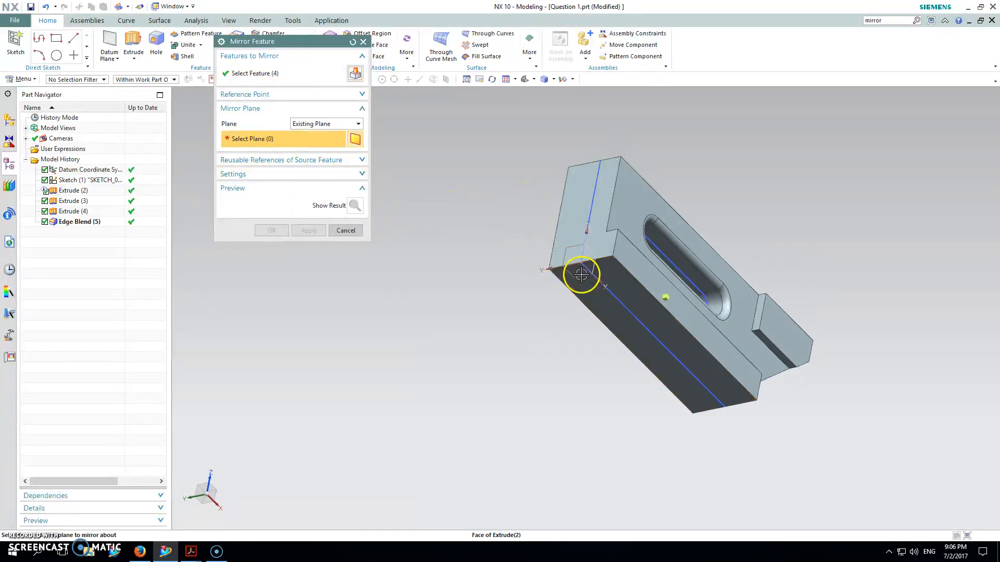
left_click(584, 274)
middle_click_drag(636, 273, 380, 217)
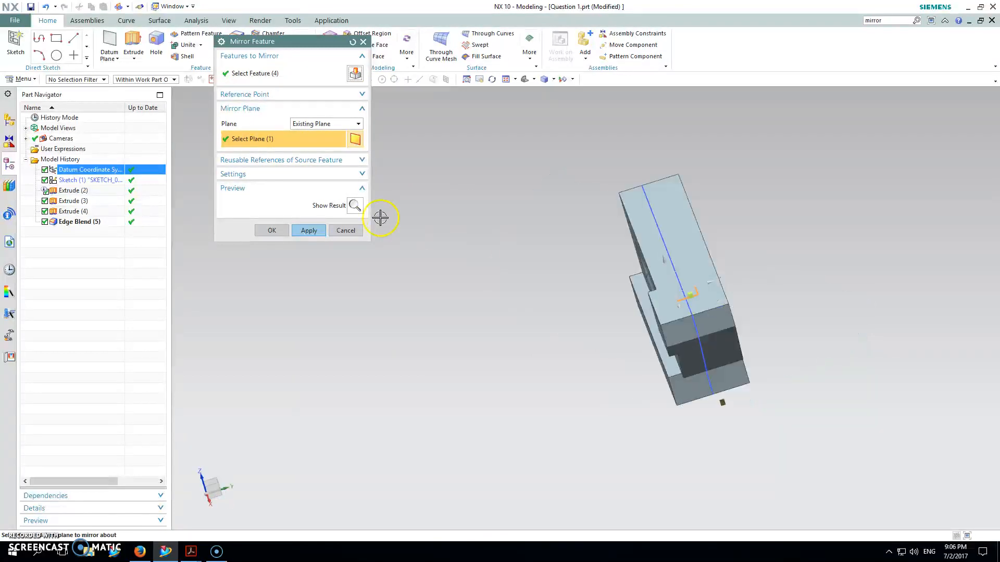
left_click(356, 206)
middle_click_drag(508, 216, 628, 178)
left_click(307, 231)
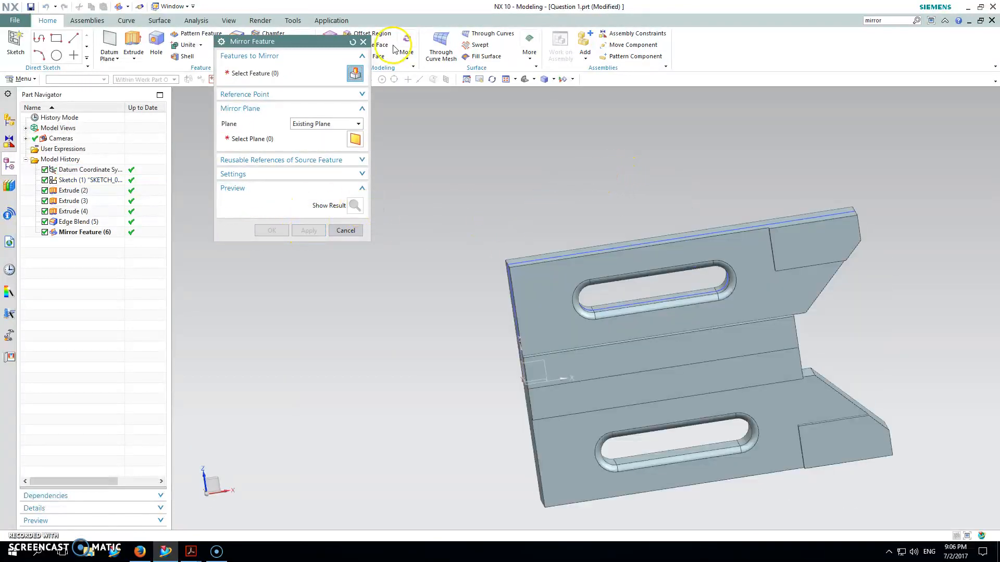
left_click(363, 41)
Undo the mirror feature.
middle_click_drag(615, 208, 617, 238)
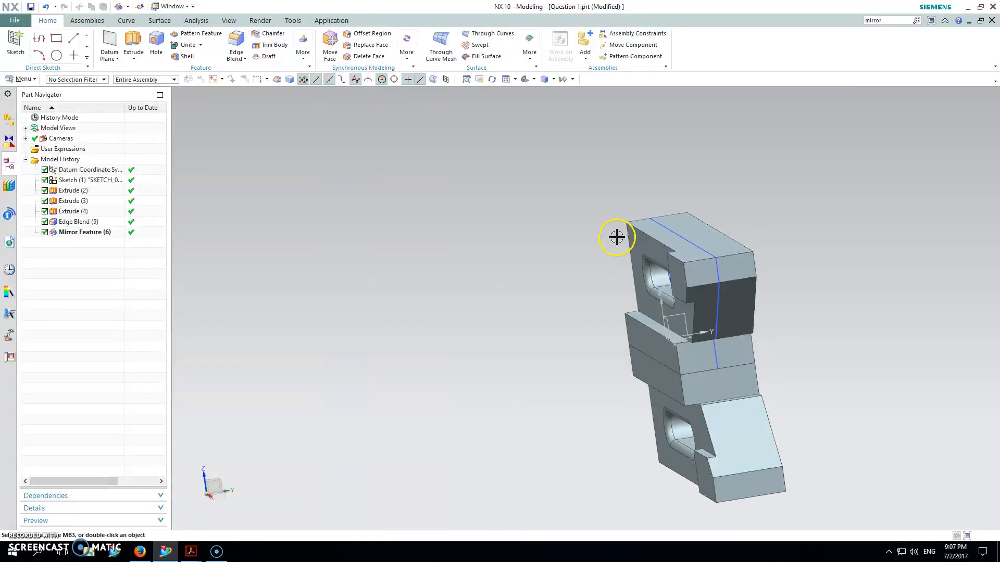
key("ctrl+z")
Set up a new Mirror Feature with Extrude (3) and Extrude (4) as the features to mirror.
middle_click_drag(539, 264, 661, 283)
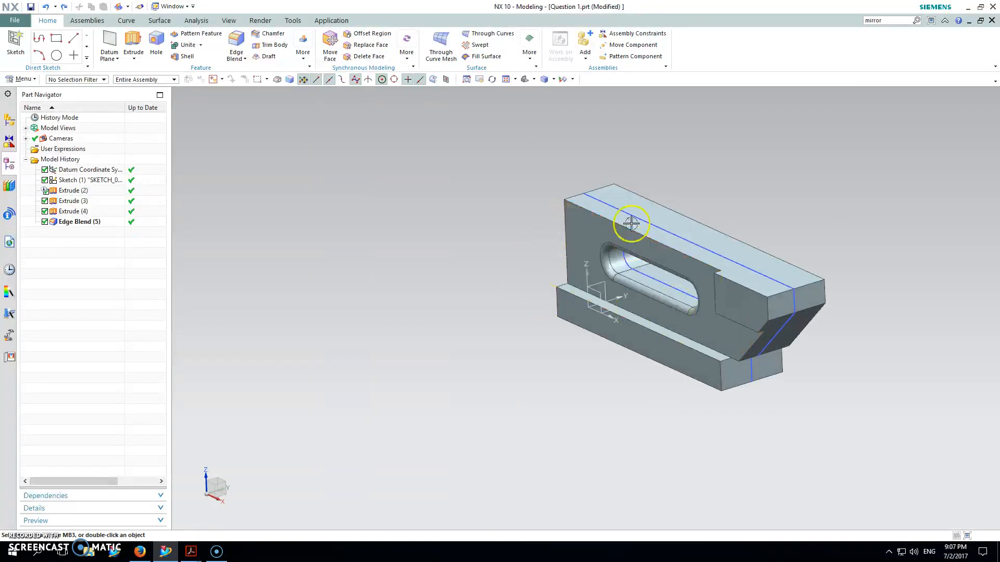
left_click(301, 54)
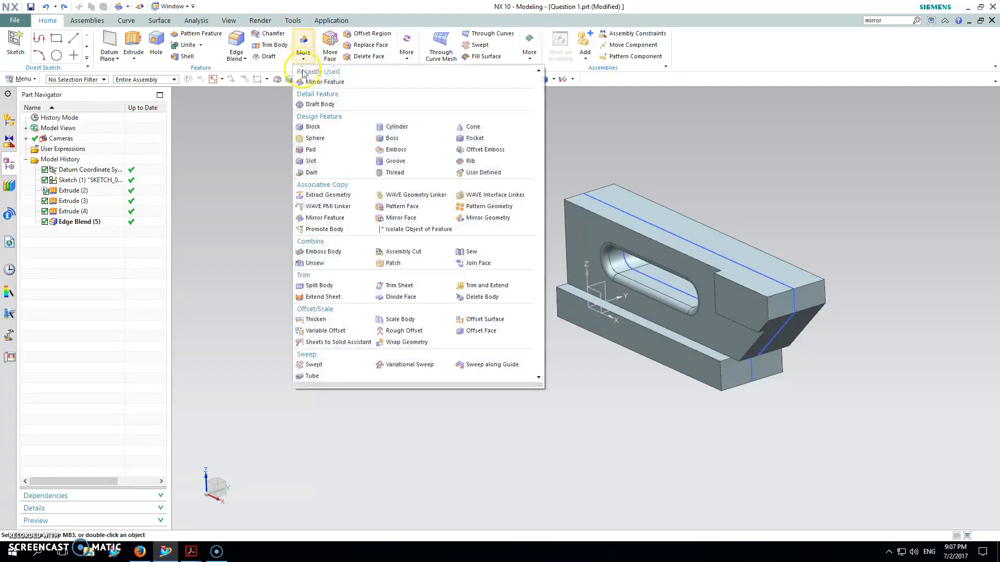
left_click(321, 82)
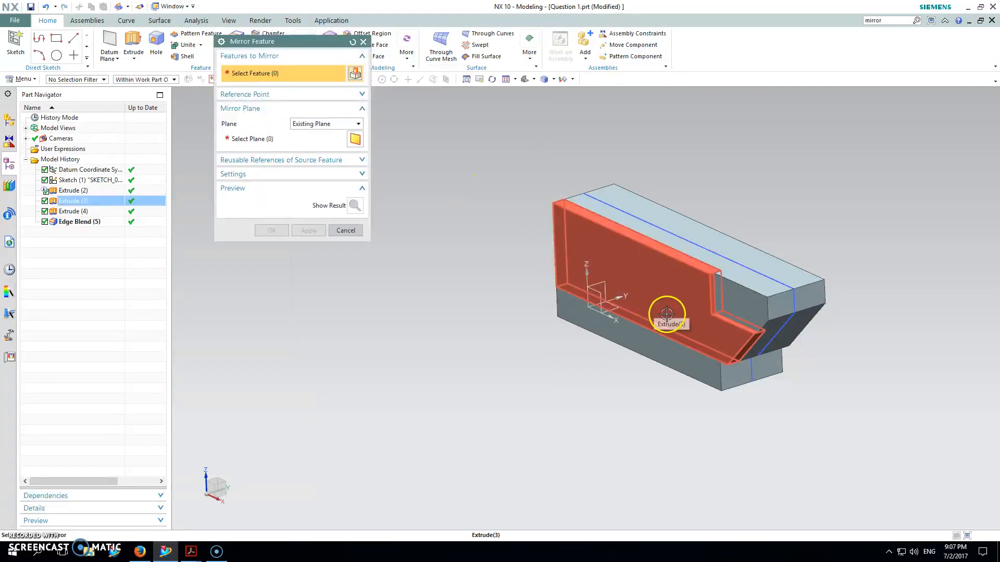
left_click(666, 314)
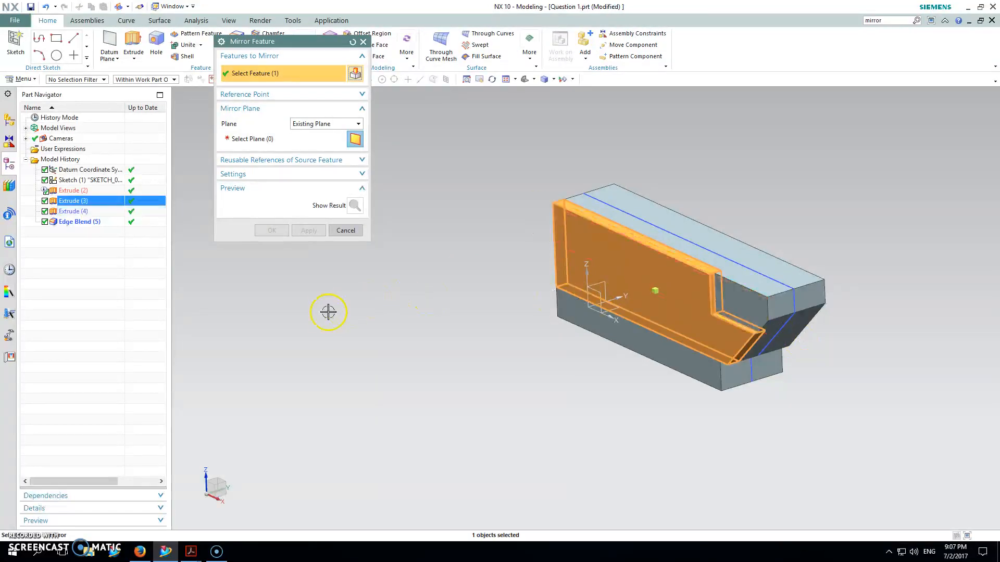
left_click(78, 212)
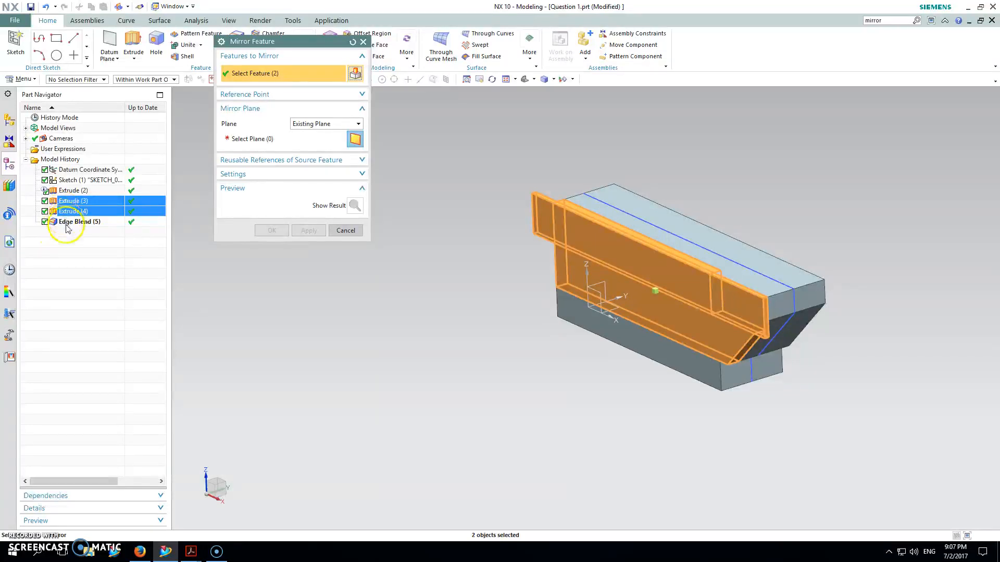
left_click(66, 223, "ctrl")
left_click(68, 223, "ctrl")
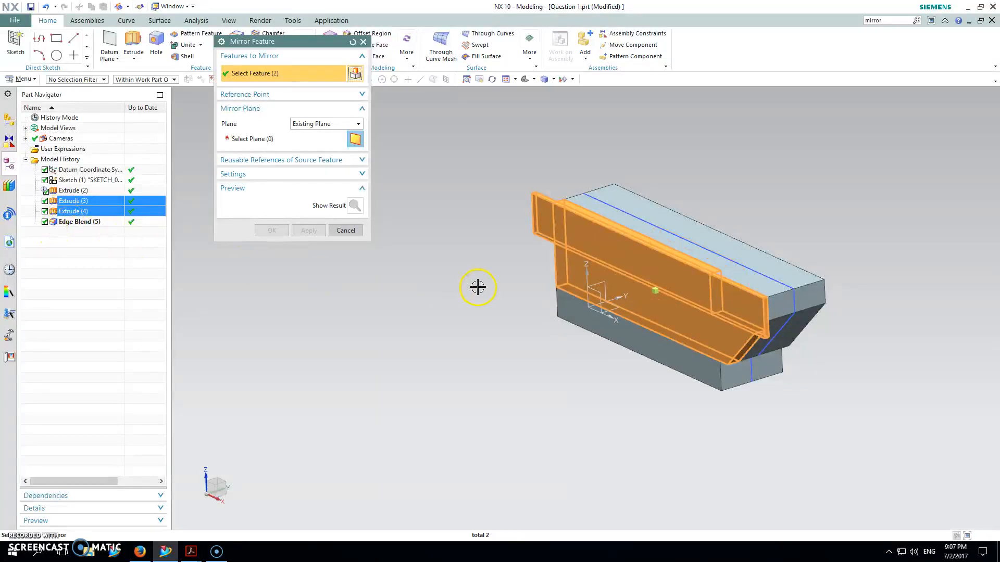
Mirror the two chosen extrudes about the vertical XZ datum plane and apply the feature.
left_click(255, 138)
middle_click_drag(512, 274, 588, 281)
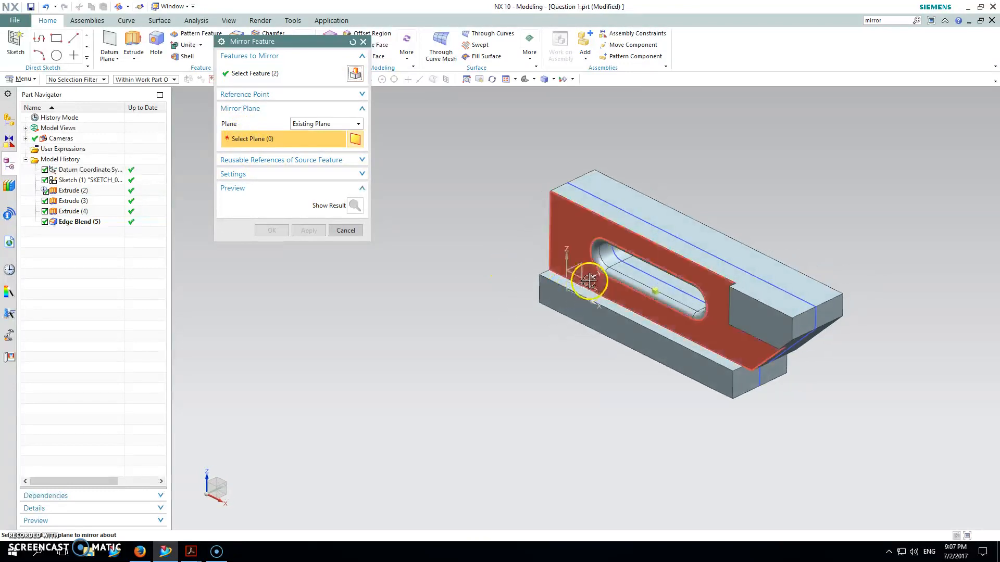
left_click(588, 281)
middle_click_drag(511, 330, 417, 272)
left_click(309, 231)
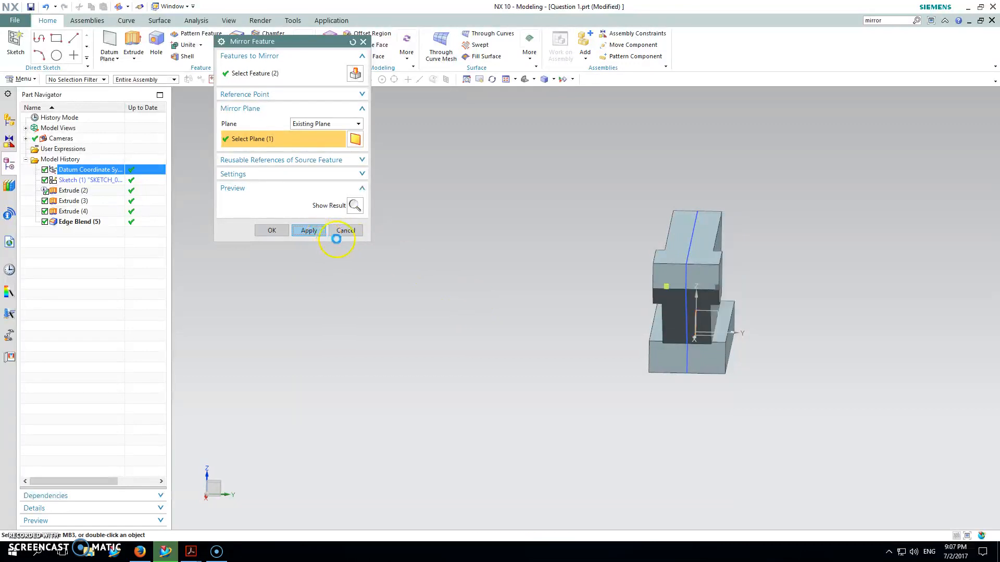
mouse_move(487, 259)
middle_mouse_down()
mouse_move(495, 234)
mouse_move(494, 250)
mouse_move(482, 247)
middle_mouse_up()
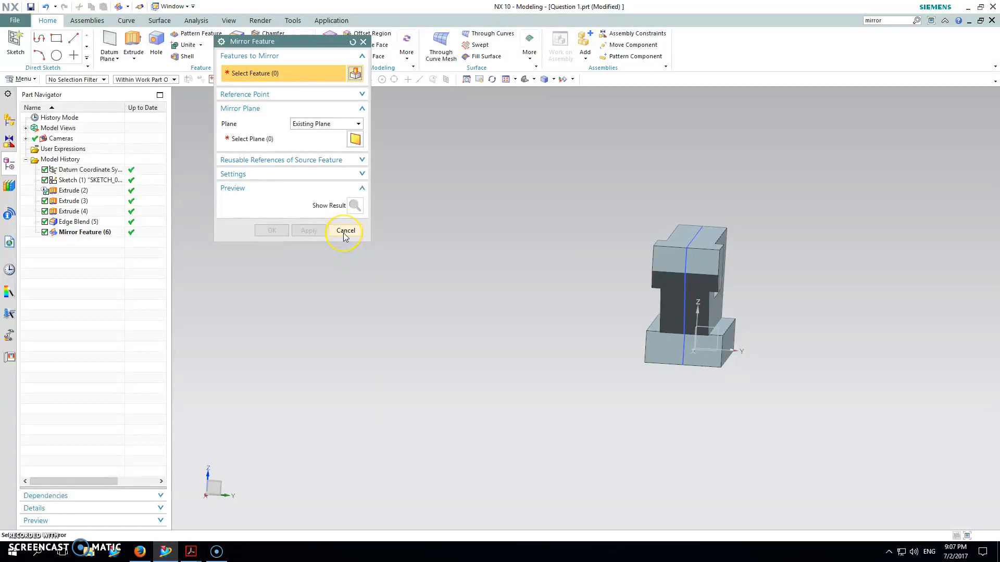
mouse_move(502, 233)
middle_mouse_down()
mouse_move(540, 239)
mouse_move(513, 241)
middle_mouse_up()
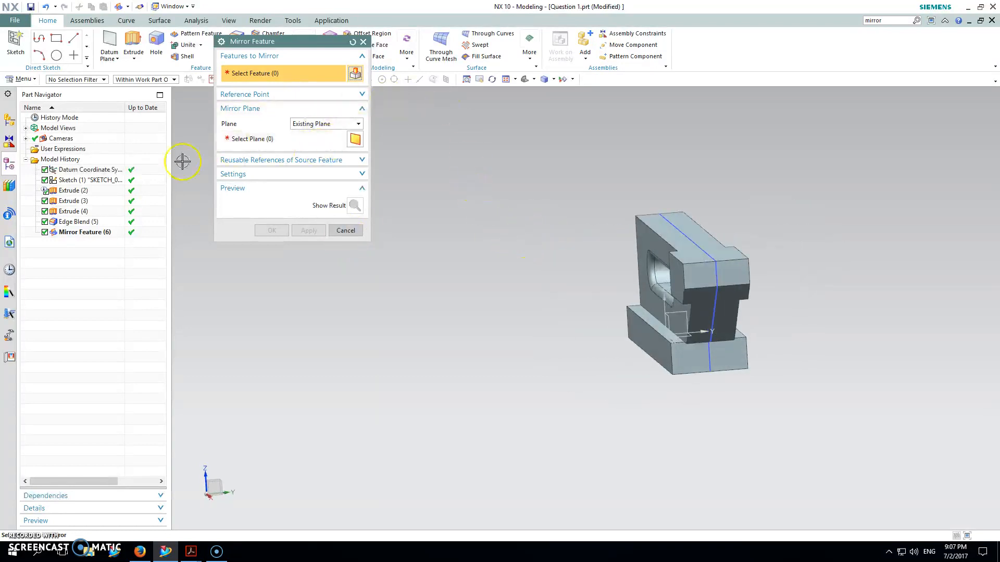
Choose the three extrudes, the edge blend and the existing mirror feature as the features for another mirror.
left_click(73, 190)
left_click(73, 201)
left_click(73, 211)
left_click(75, 222)
left_click(135, 232)
Mirror the five chosen features about the horizontal XY datum plane, previewing the result before applying it.
left_click(250, 139)
middle_click_drag(524, 214, 556, 112)
left_click(607, 408)
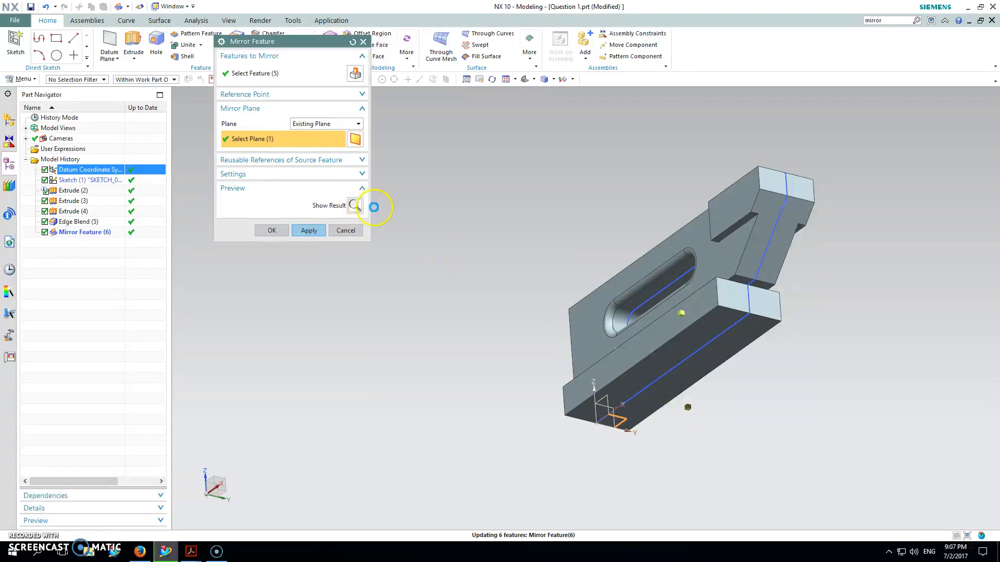
left_click(356, 207)
middle_click_drag(556, 252, 536, 268)
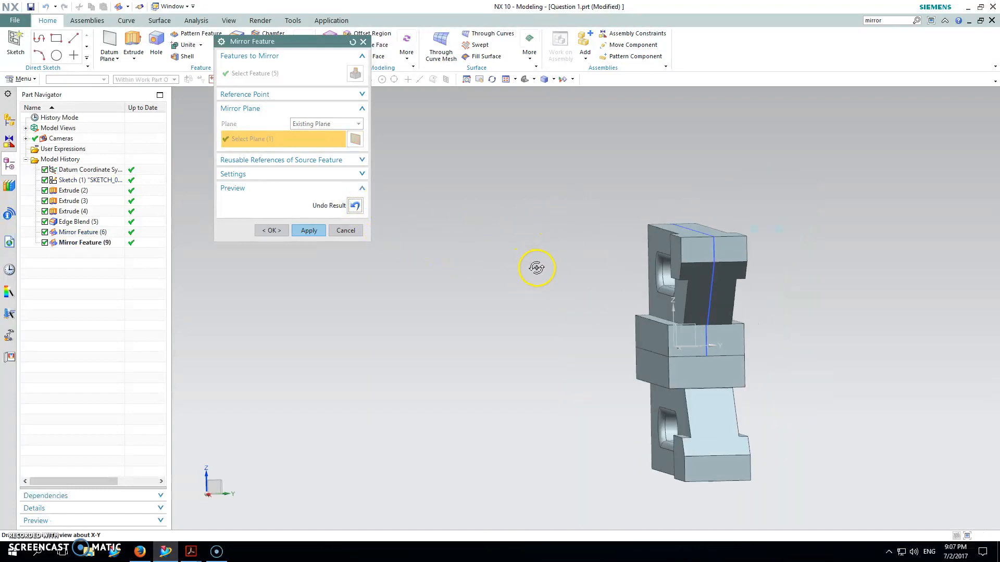
left_click(309, 231)
left_click(352, 232)
Unite the original upper body with its mirrored lower copy, limiting the selection filter to Solid Body.
middle_click_drag(413, 239, 472, 243)
left_click(524, 80)
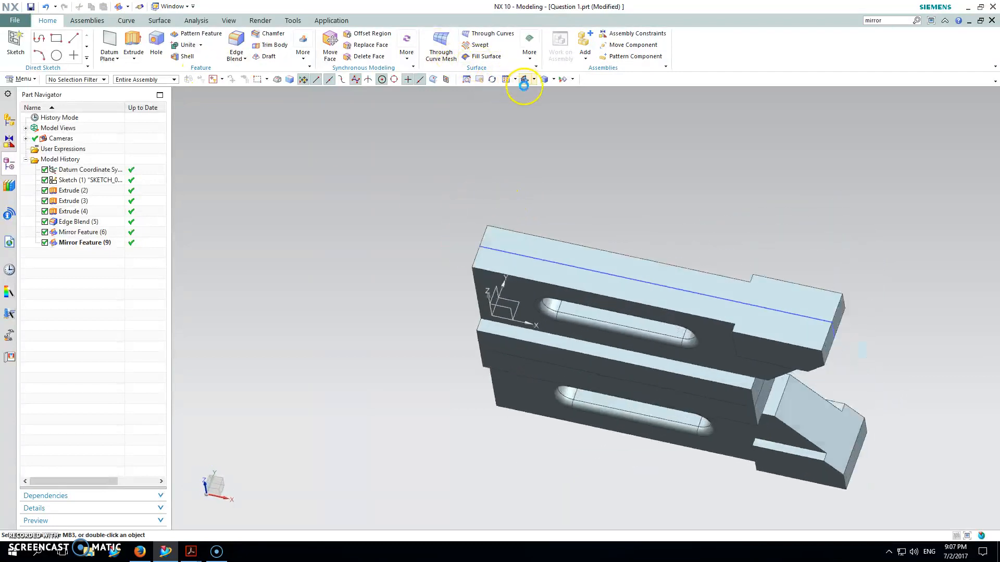
left_click(101, 79)
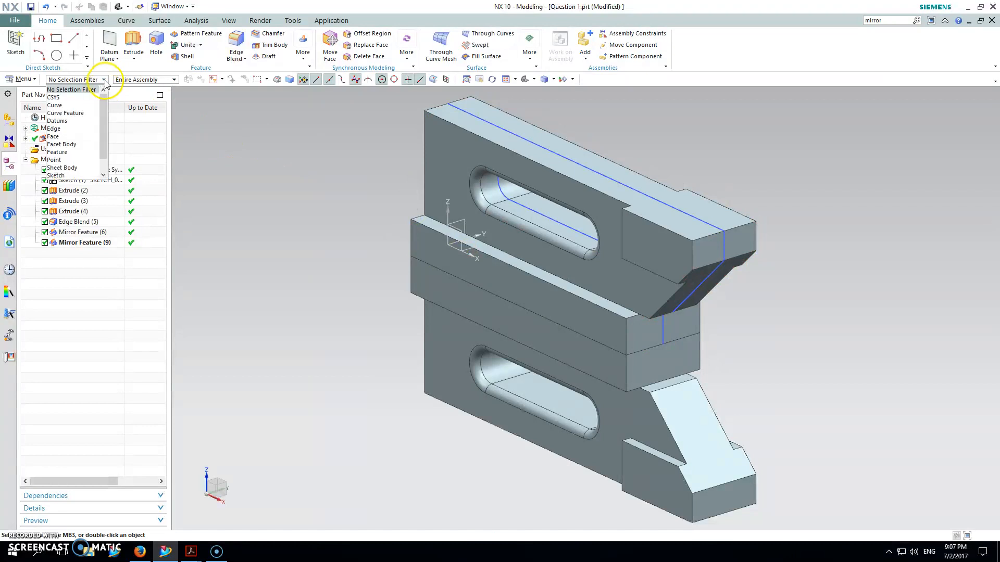
scroll(63, 167, "down", 1)
left_click(62, 175)
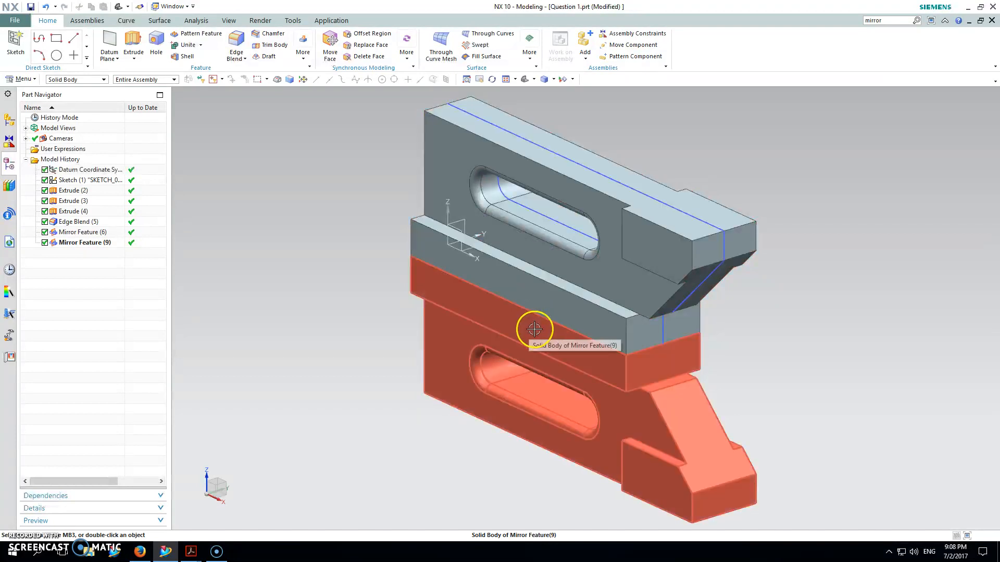
left_click(187, 45)
left_click(558, 317)
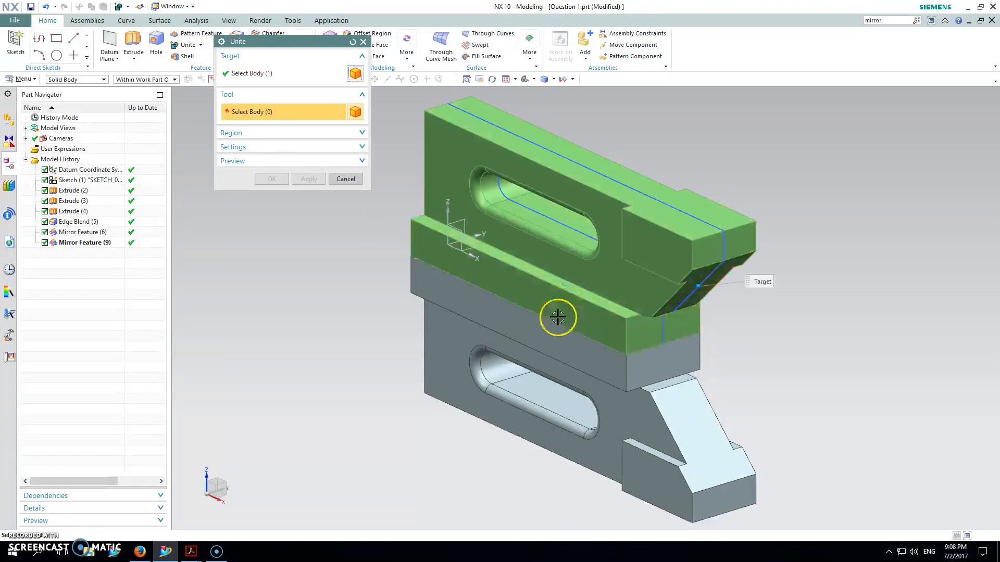
left_click(547, 341)
left_click(295, 179)
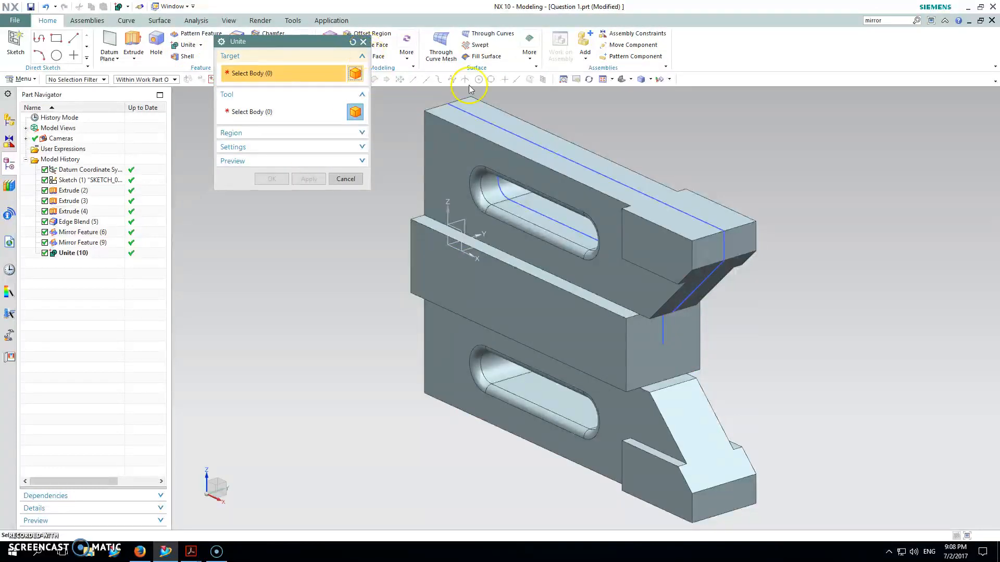
left_click(363, 41)
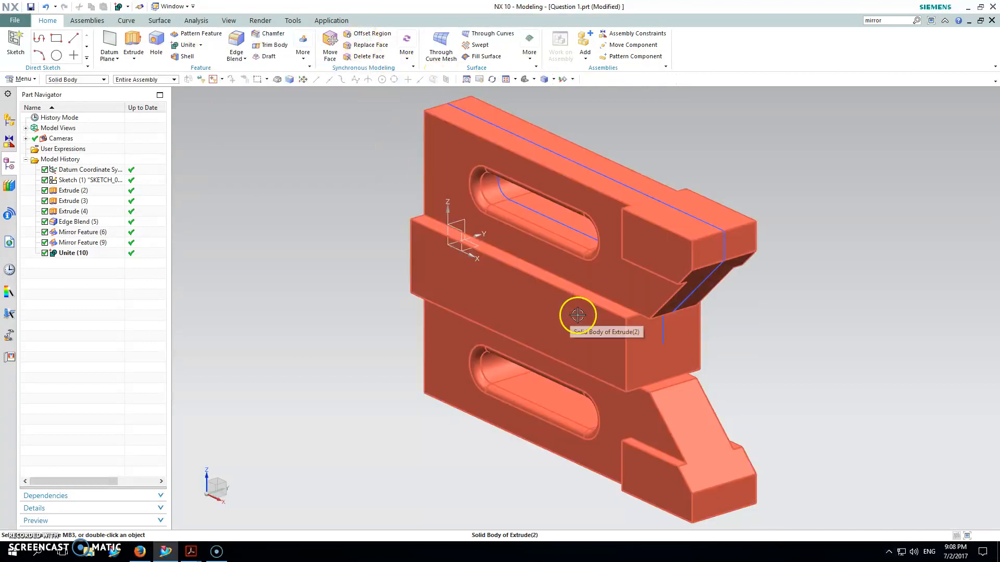
Restore the selection filter to No Selection Filter and start a sketch on the body's top face.
left_click(102, 82)
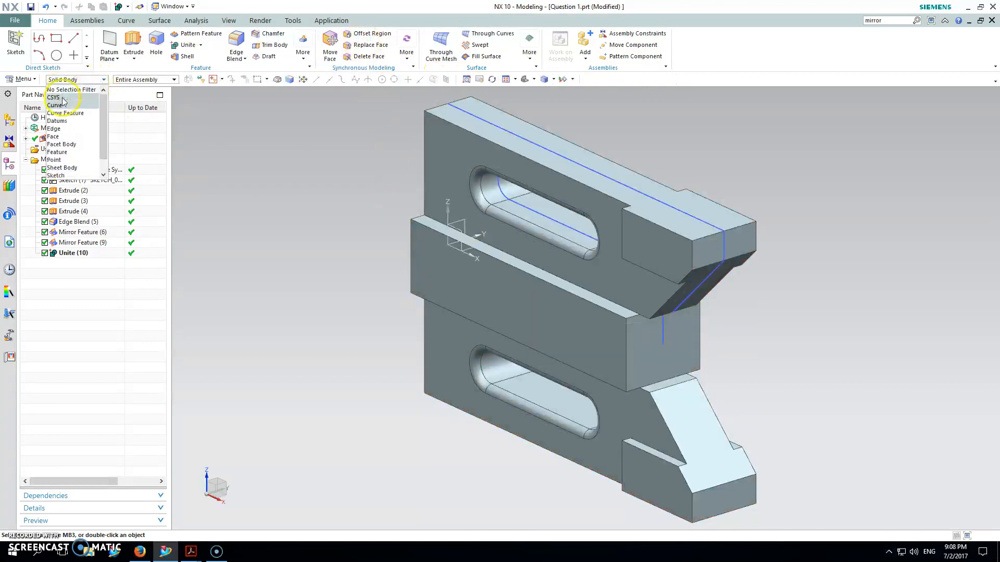
left_click(68, 89)
middle_click_drag(365, 214, 435, 225)
middle_click_drag(521, 177, 340, 94)
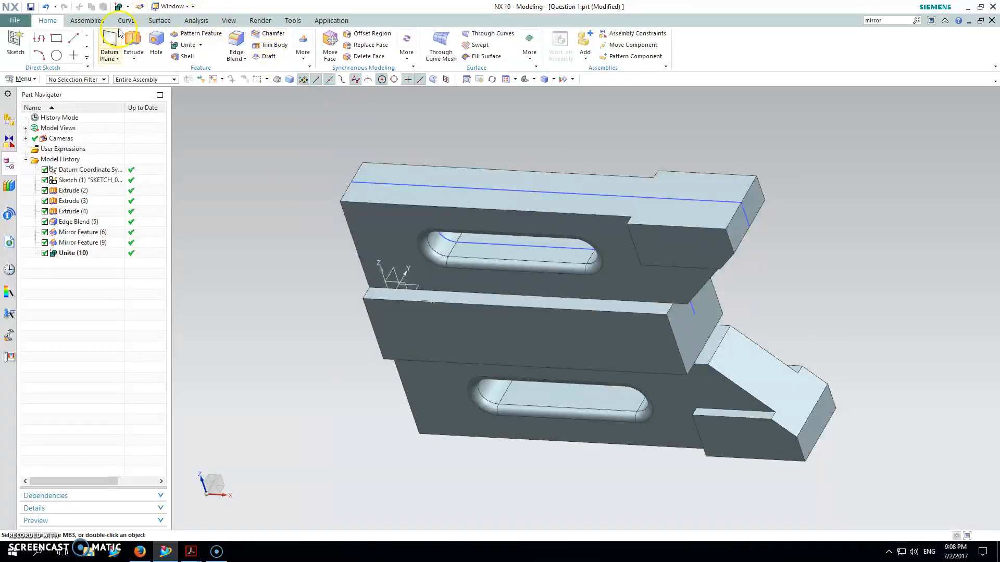
left_click(53, 45)
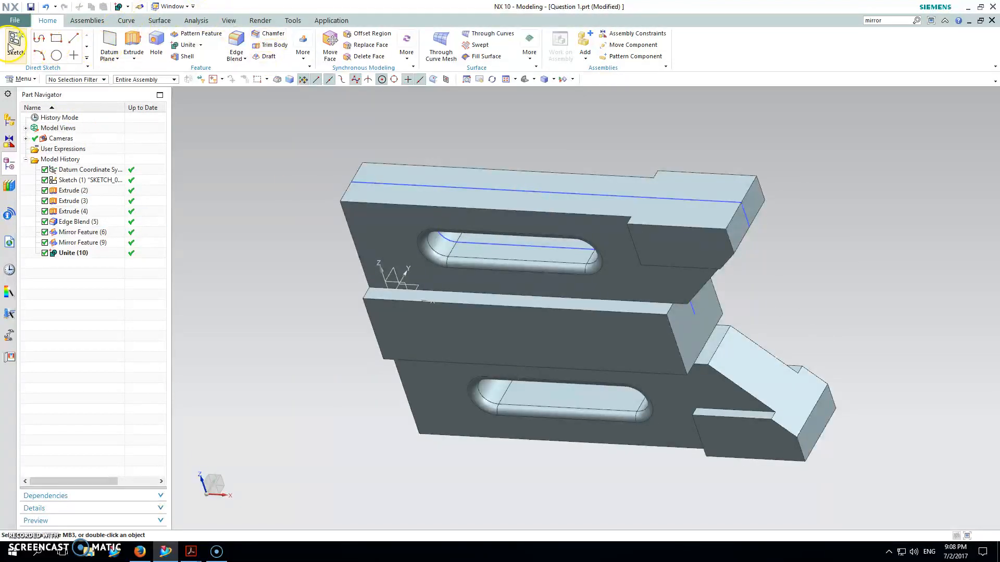
left_click(472, 190)
left_click(308, 203)
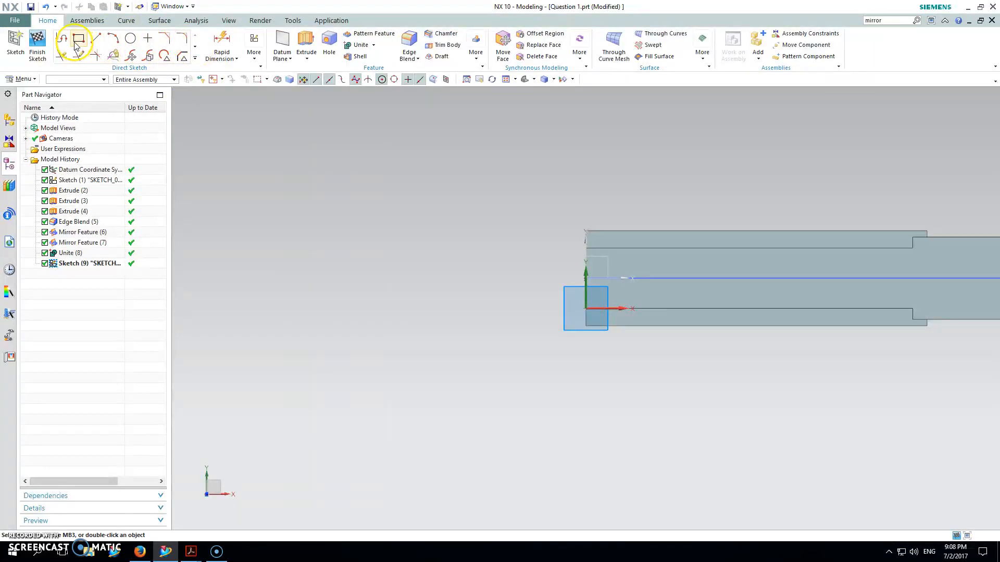
Sketch a rectangle about 13 mm high at the corner of the top face, at the square end of the part.
left_click(77, 40)
left_click(590, 324)
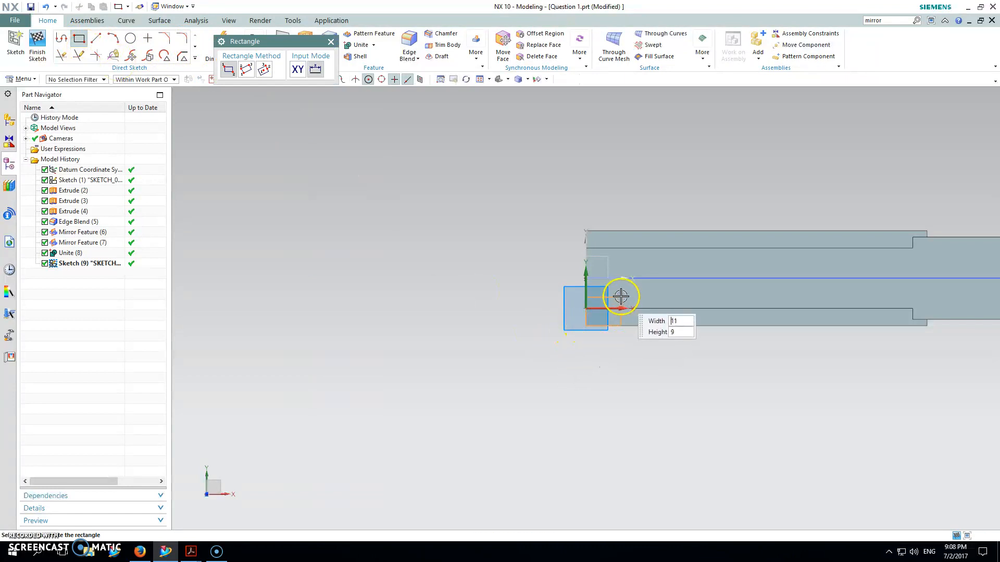
left_click(617, 285)
key("Escape")
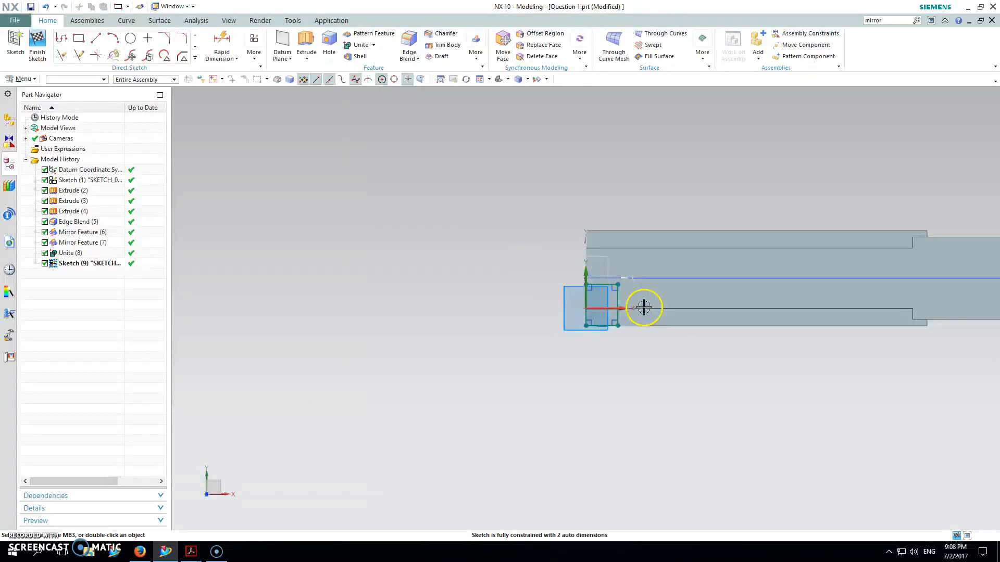
Set the rectangle's height dimension to 11.5 mm, with no selection filter active.
double_click(642, 296)
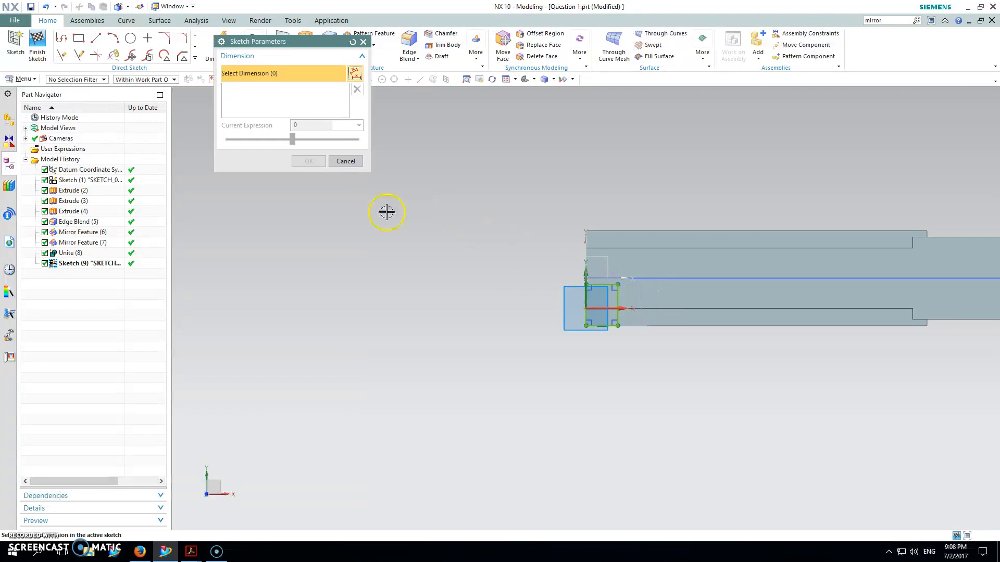
key("Escape")
left_click(94, 79)
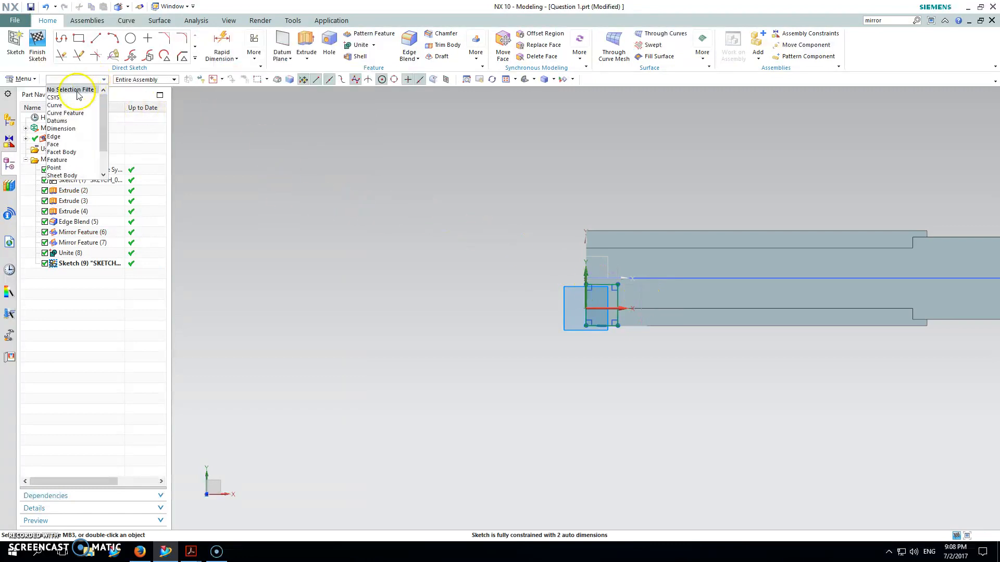
left_click(78, 91)
left_click_drag(647, 316, 503, 292)
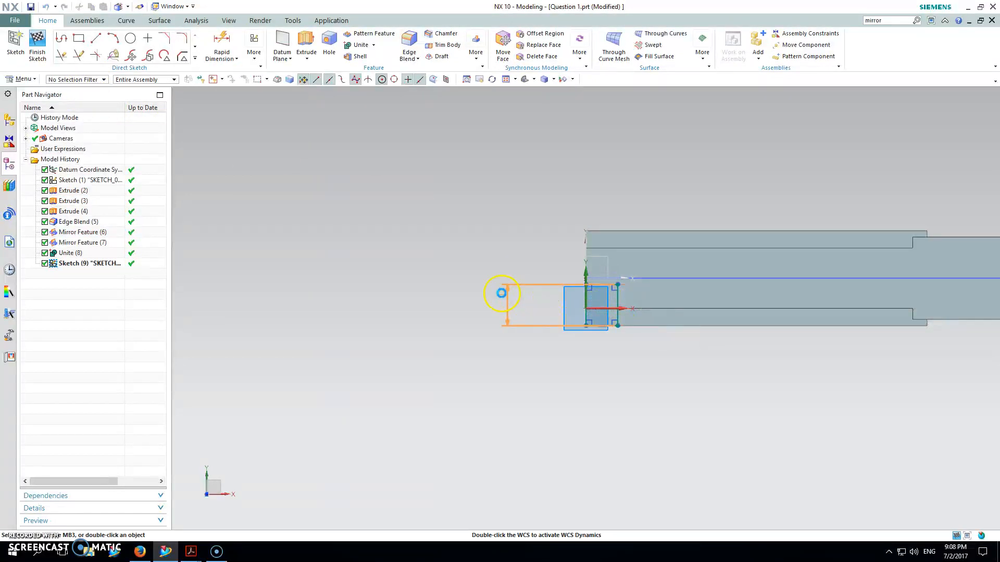
double_click(504, 305)
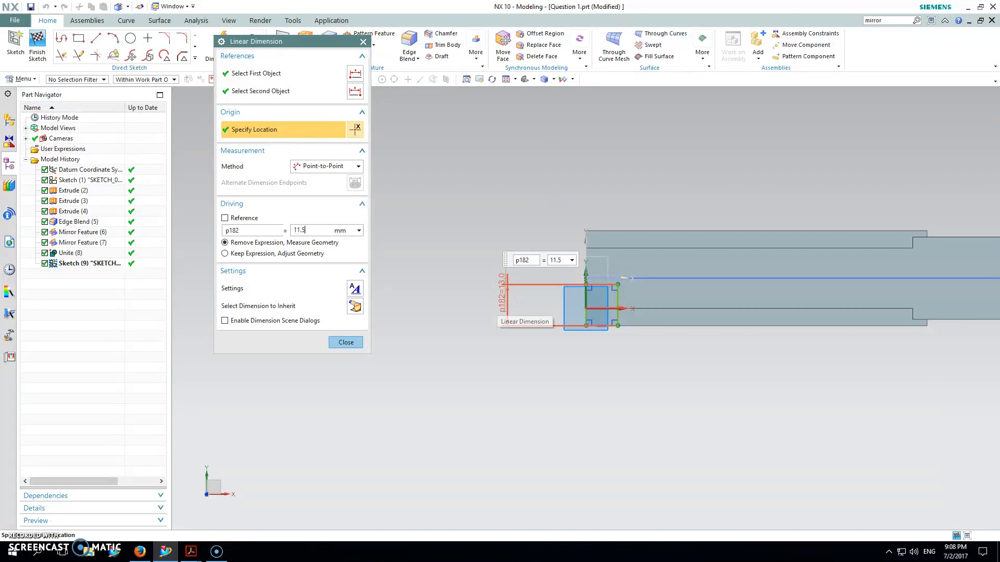
double_click(601, 270)
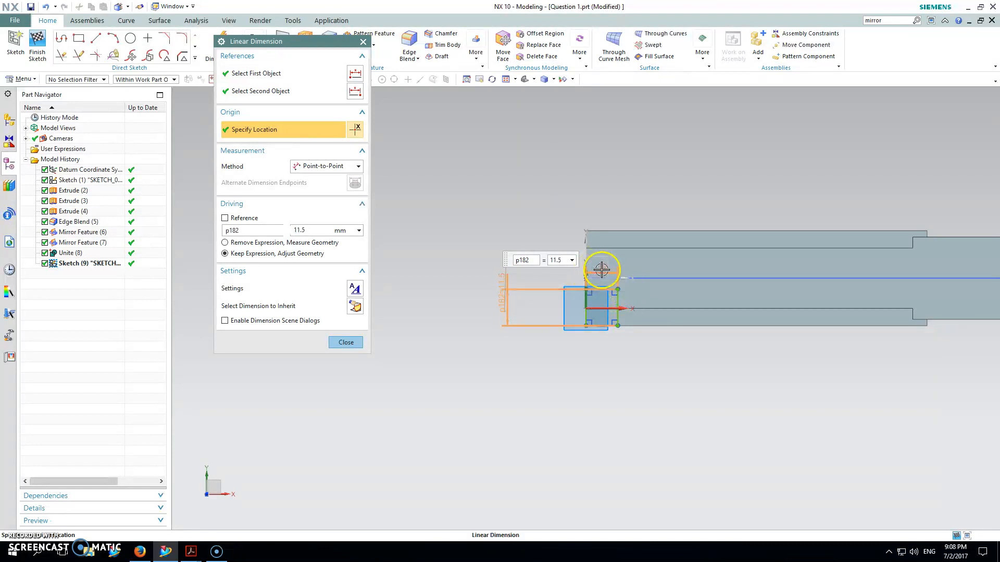
key("Return")
left_click(348, 342)
Extrude the corner rectangle Through All, subtracting it from the united body with the Inferred boolean.
mouse_move(732, 442)
middle_mouse_down()
mouse_move(689, 339)
mouse_move(671, 367)
middle_mouse_up()
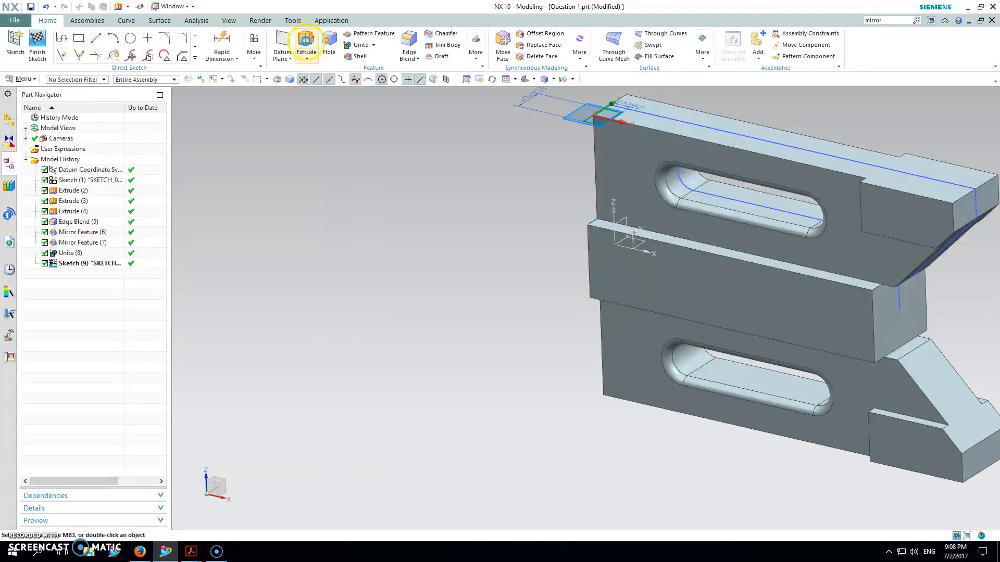
left_click(306, 40)
left_click_drag(604, 102, 616, 526)
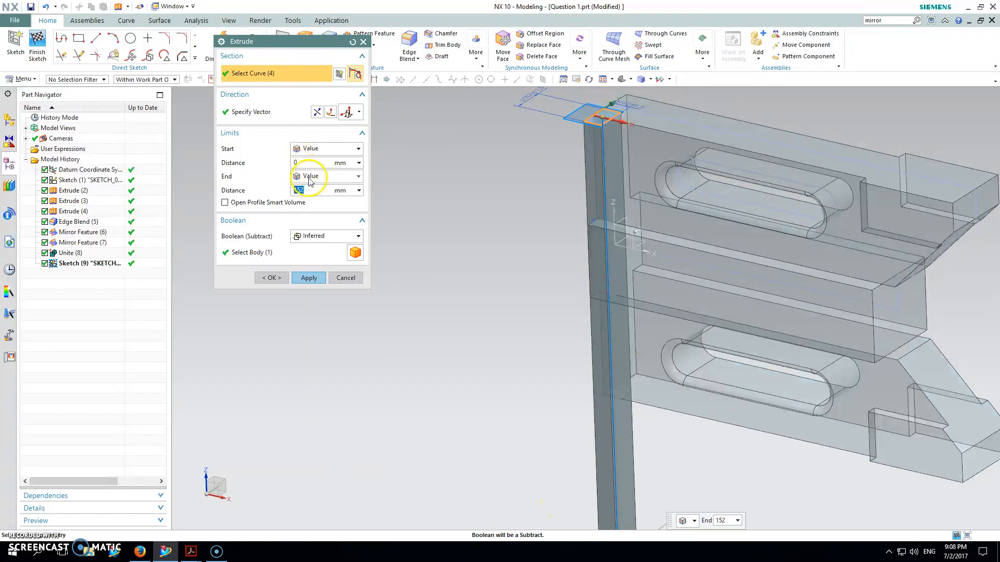
left_click(310, 179)
left_click(317, 244)
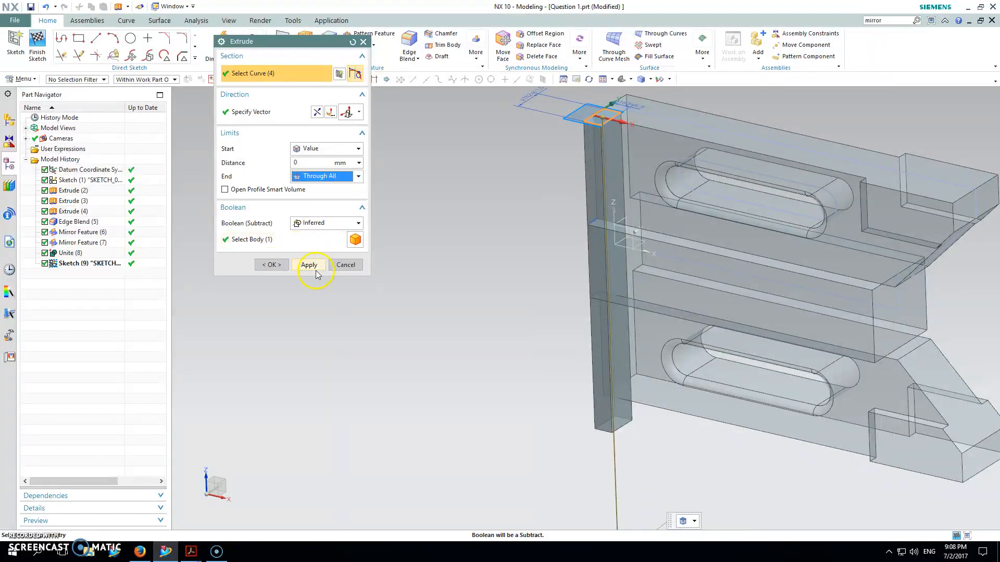
left_click(312, 265)
left_click(372, 42)
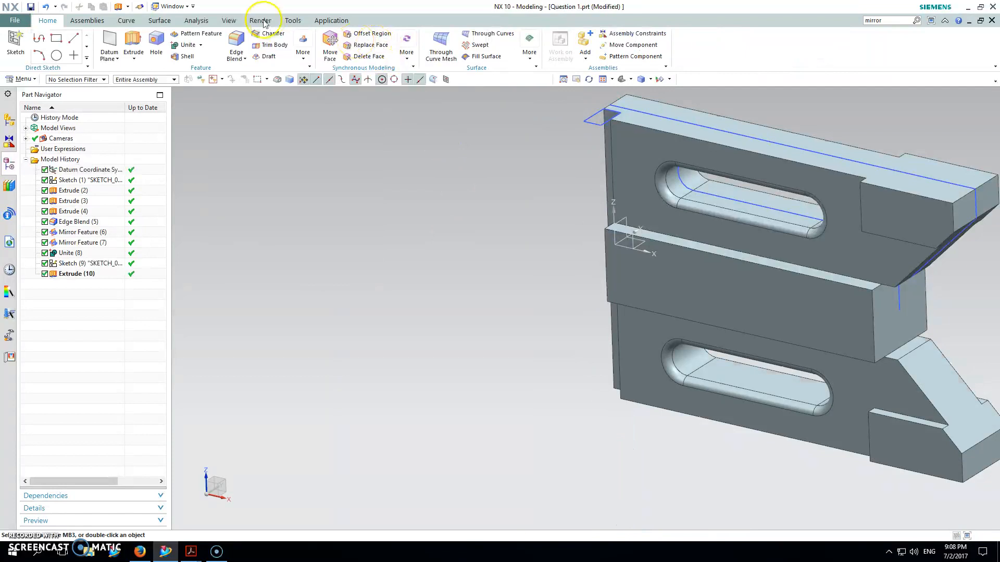
Hide all sketches in the model using Show and Hide.
left_click(229, 20)
left_click(158, 52)
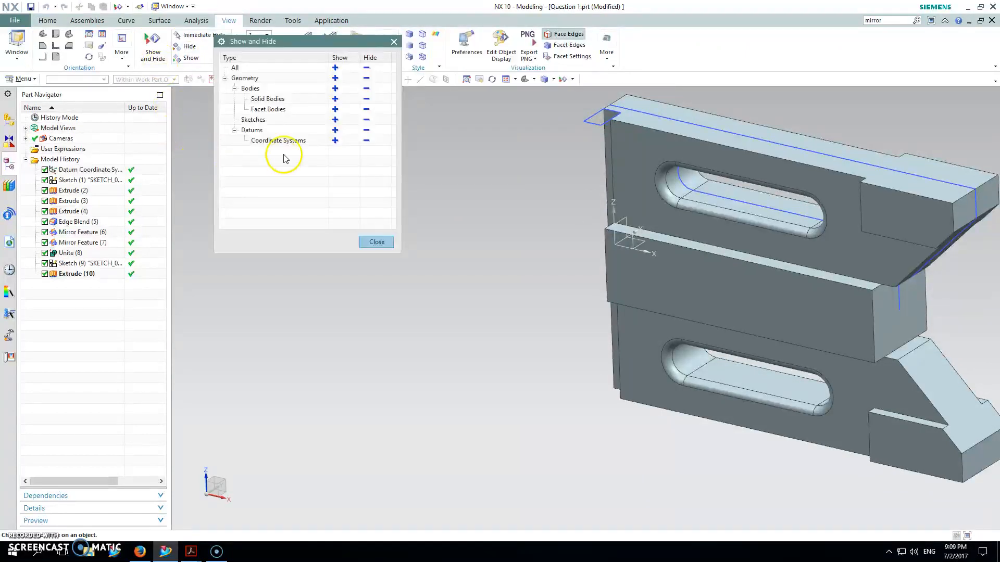
left_click(314, 110)
left_click(366, 119)
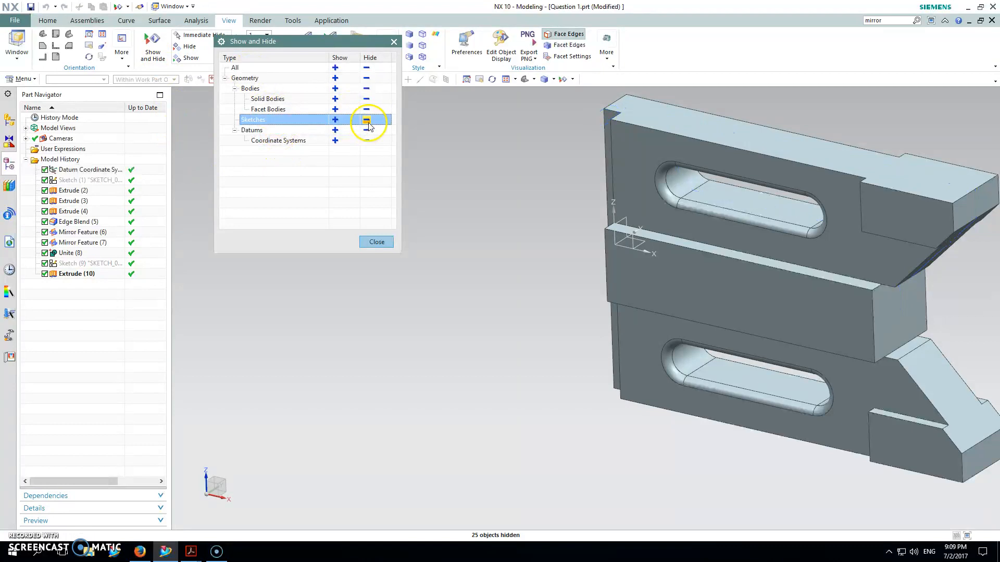
Close Show and Hide, inspect the part from its opposite side, and restore the isometric view.
left_click(381, 242)
left_click(525, 81)
middle_click_drag(537, 164, 384, 116)
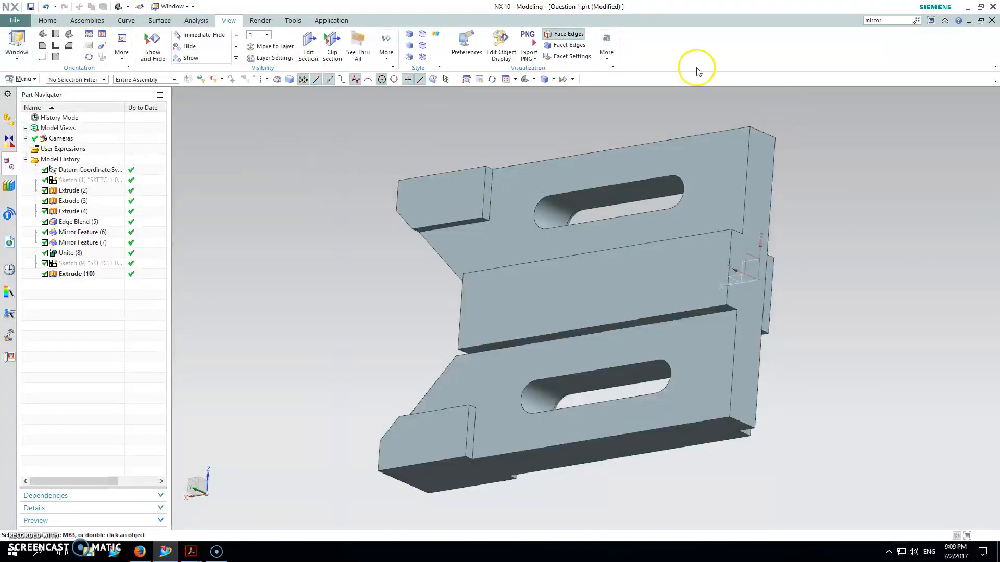
left_click(525, 79)
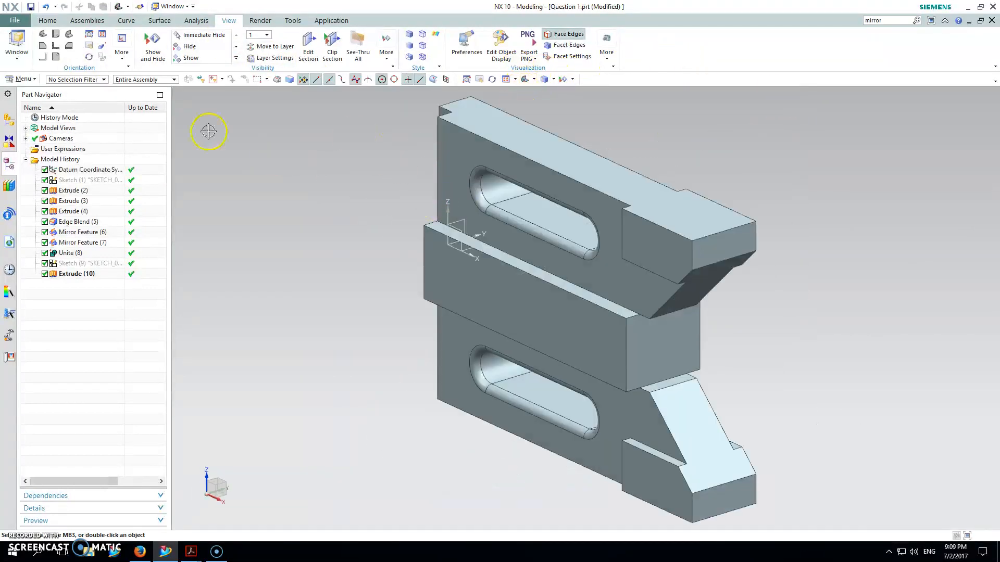
Assign the library material AISI_Steel_1005 to the solid body.
left_click(26, 78)
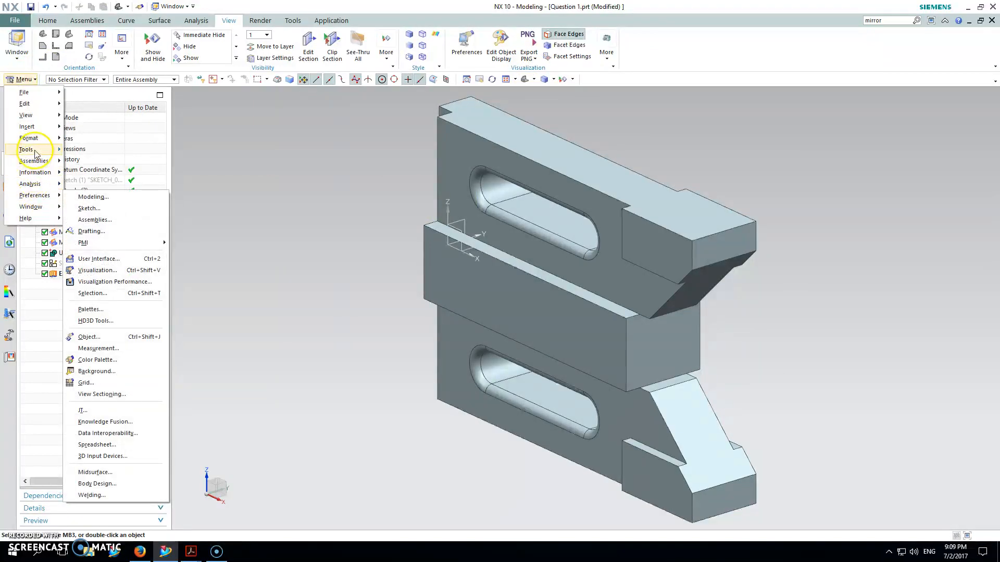
mouse_move(31, 149)
mouse_move(156, 155)
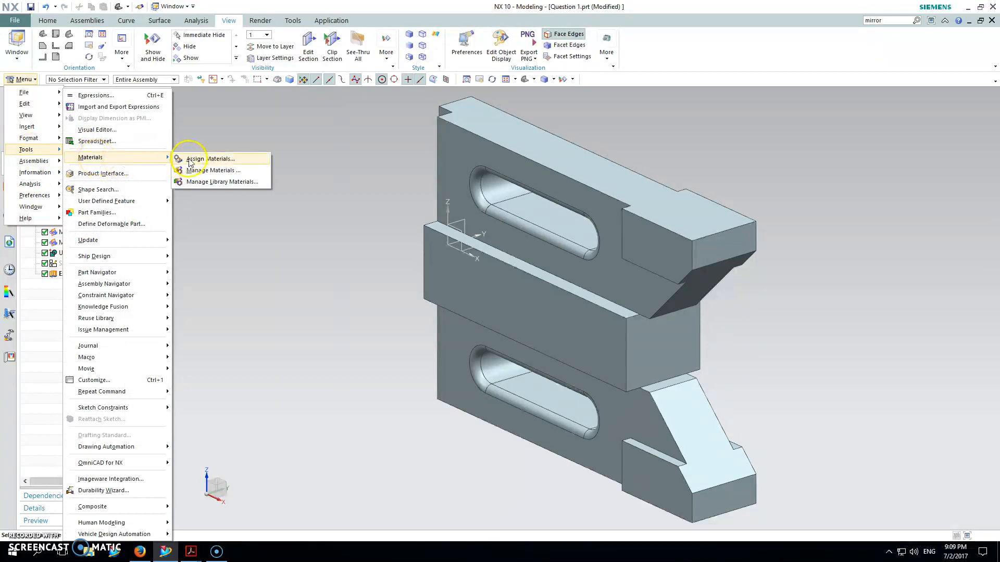
left_click(219, 158)
left_click(262, 303)
left_click(473, 318)
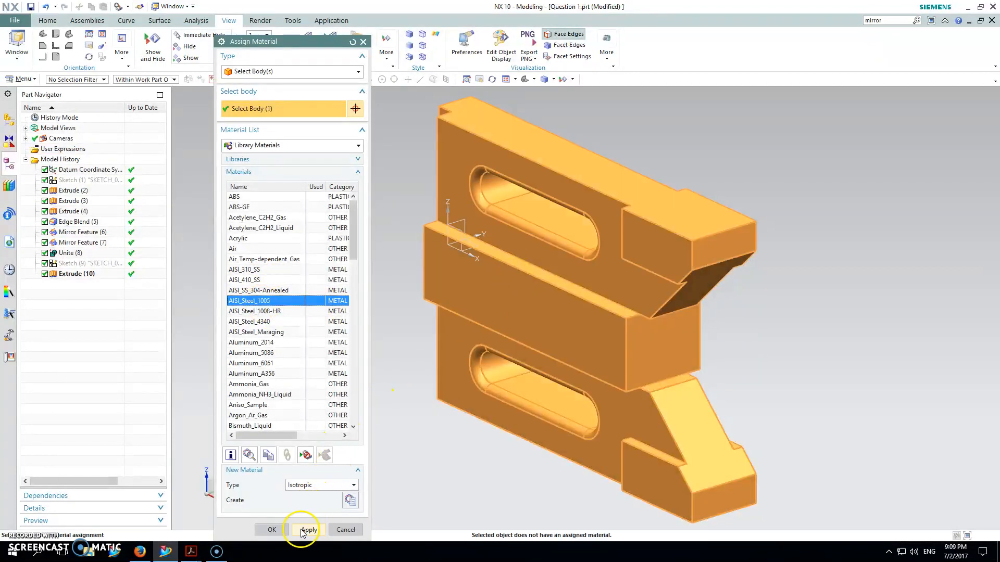
left_click(302, 530)
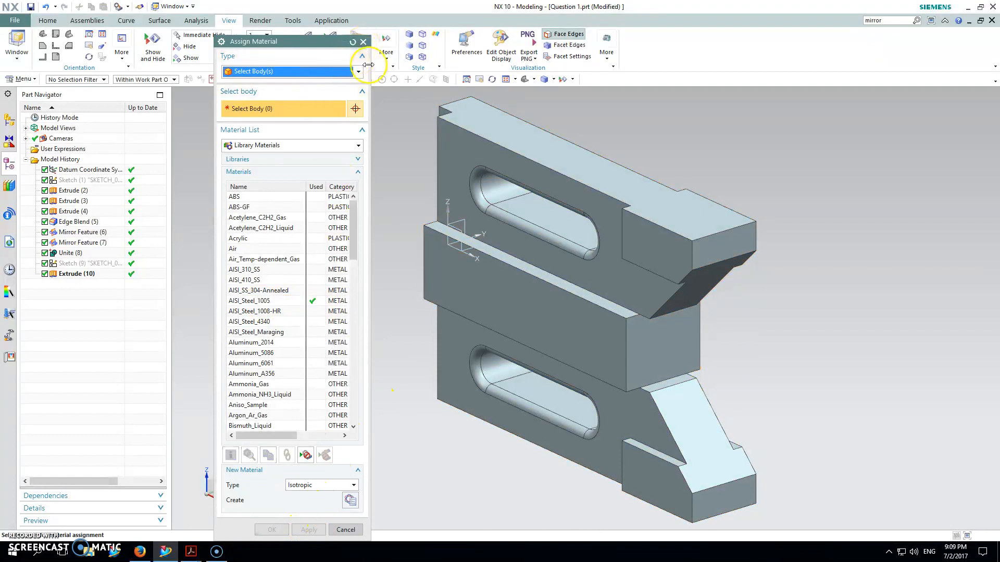
left_click(363, 41)
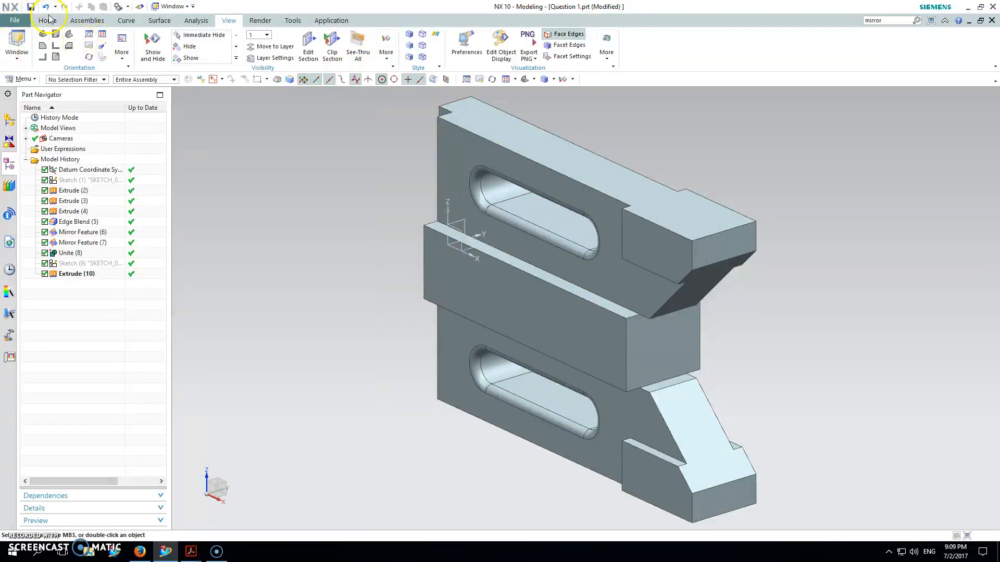
Check the material attribute in the displayed part's properties and update the weight data to read the part's mass.
left_click(28, 79)
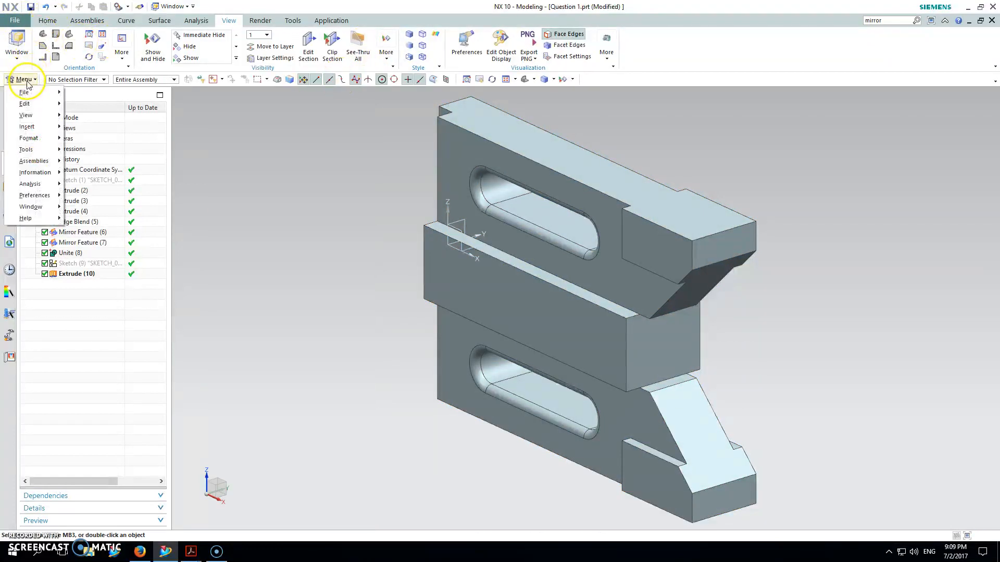
left_click(15, 21)
left_click(39, 216)
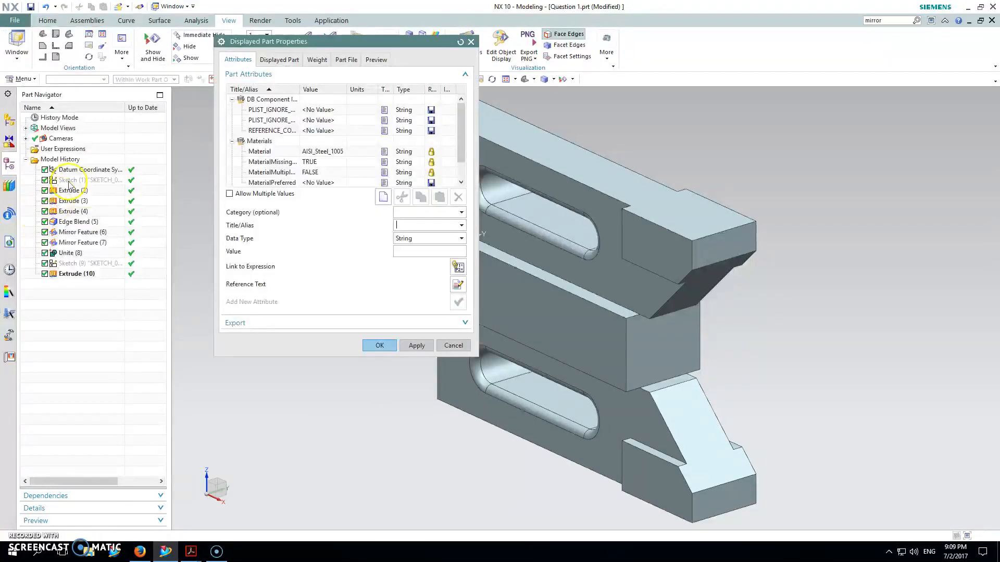
left_click(323, 154)
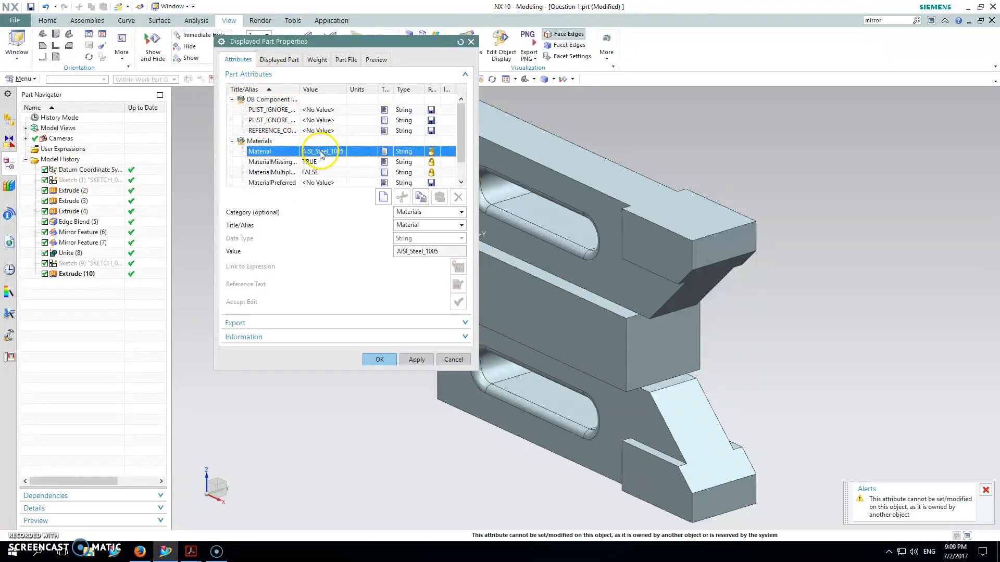
left_click(279, 60)
left_click(315, 61)
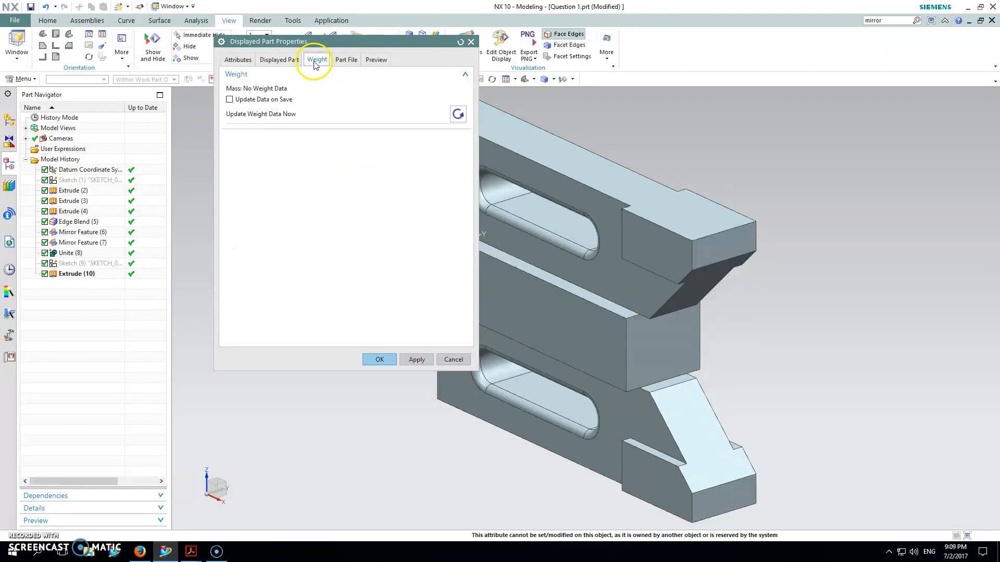
left_click(460, 115)
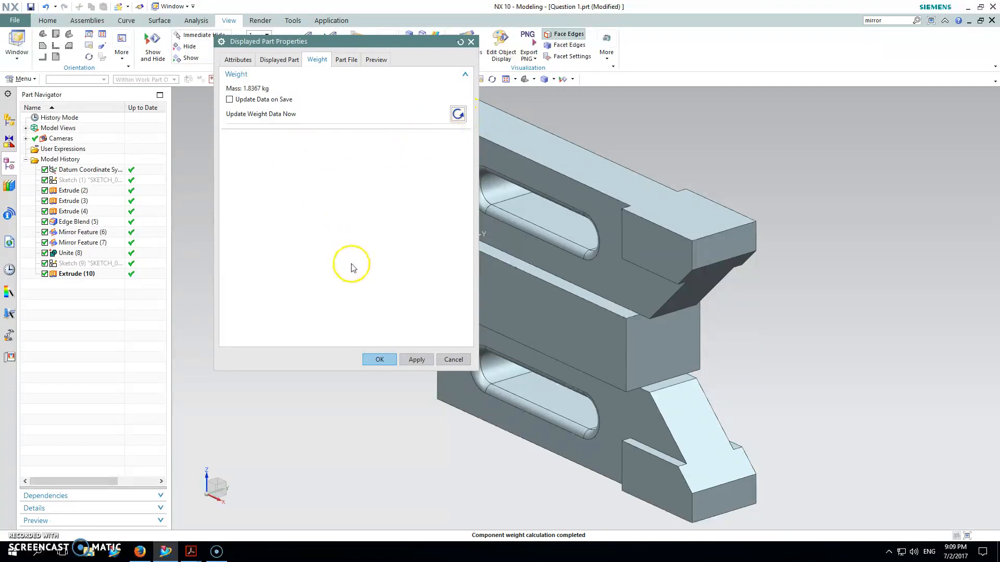
left_click(415, 362)
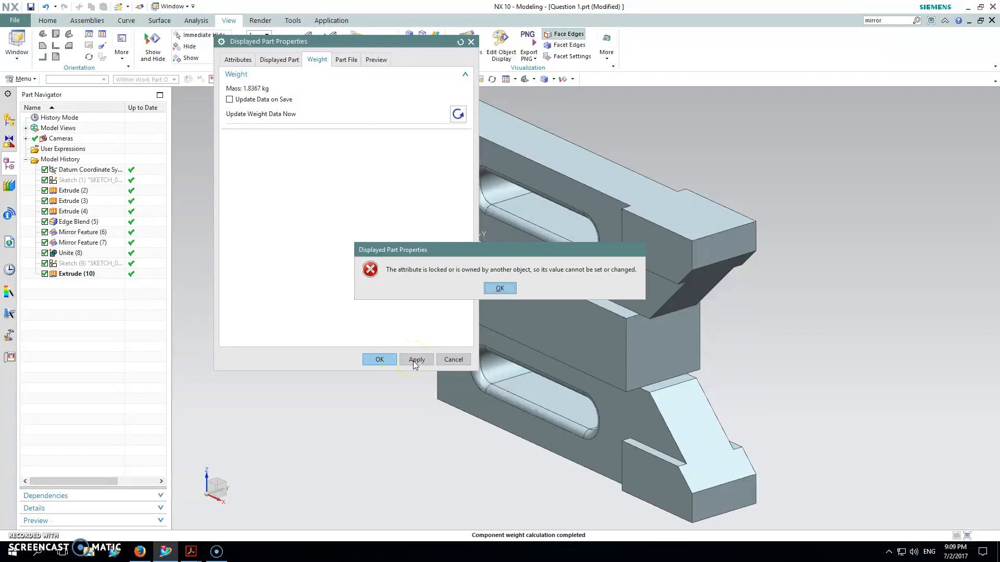
left_click(498, 290)
left_click(451, 360)
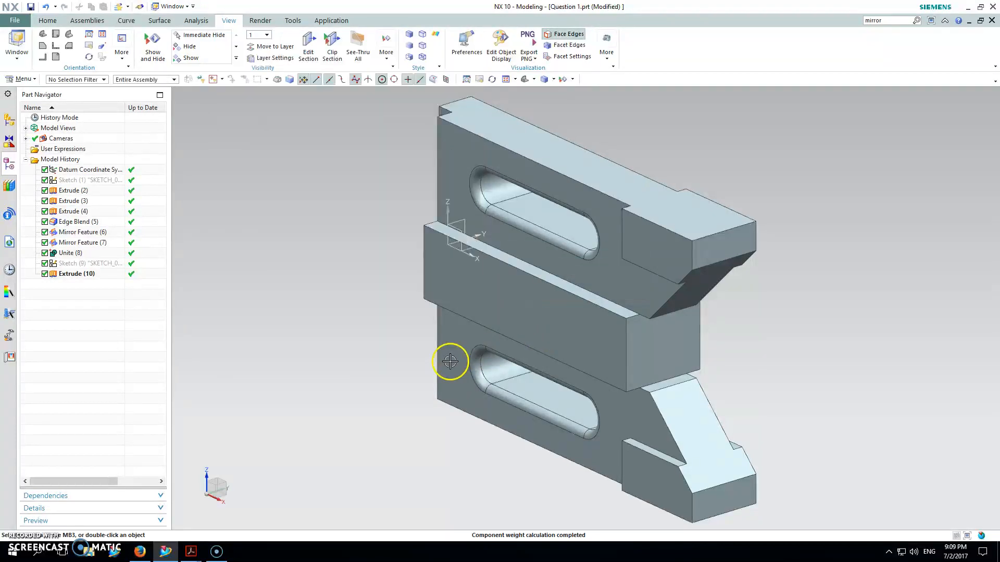
middle_click_drag(571, 209, 612, 181)
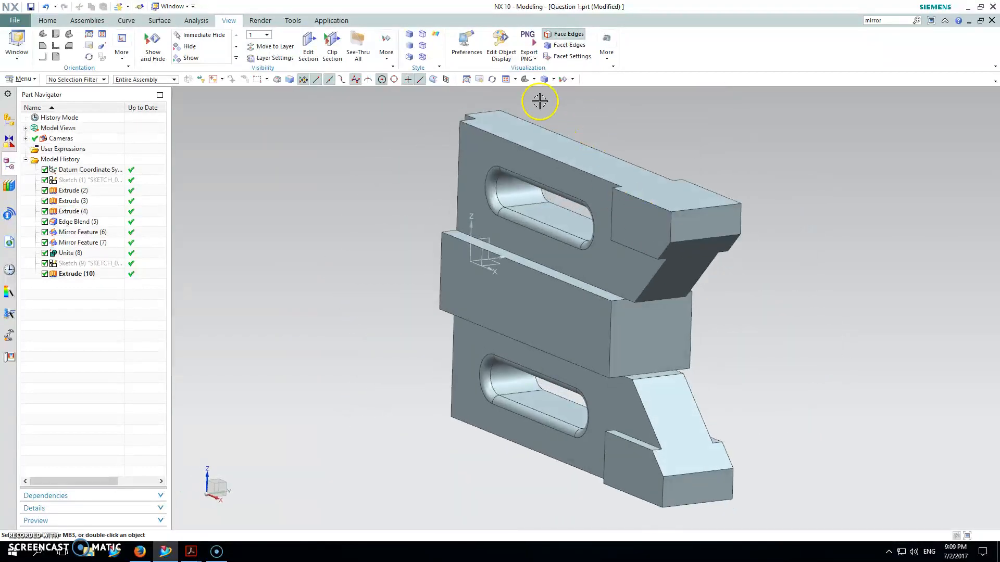
left_click(525, 79)
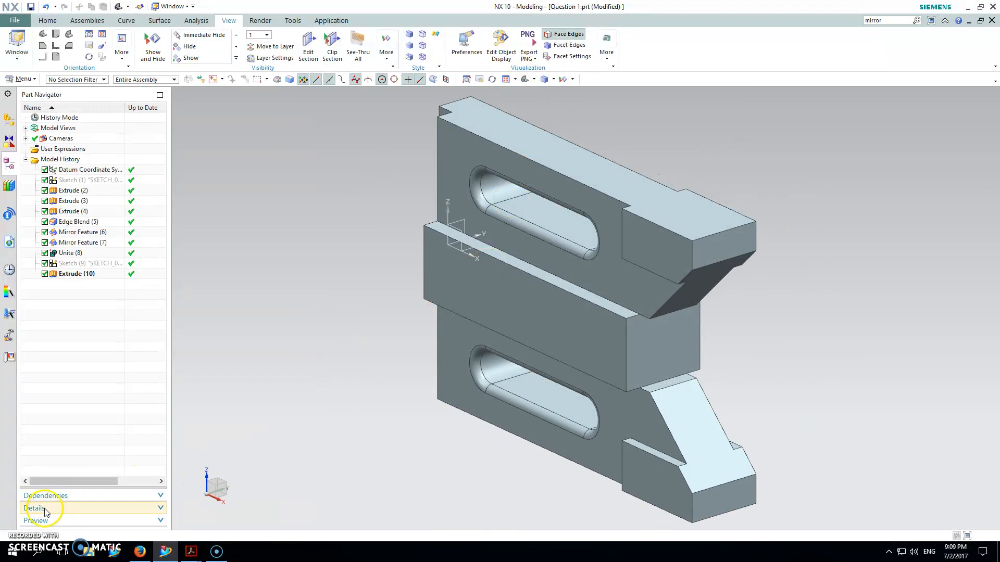